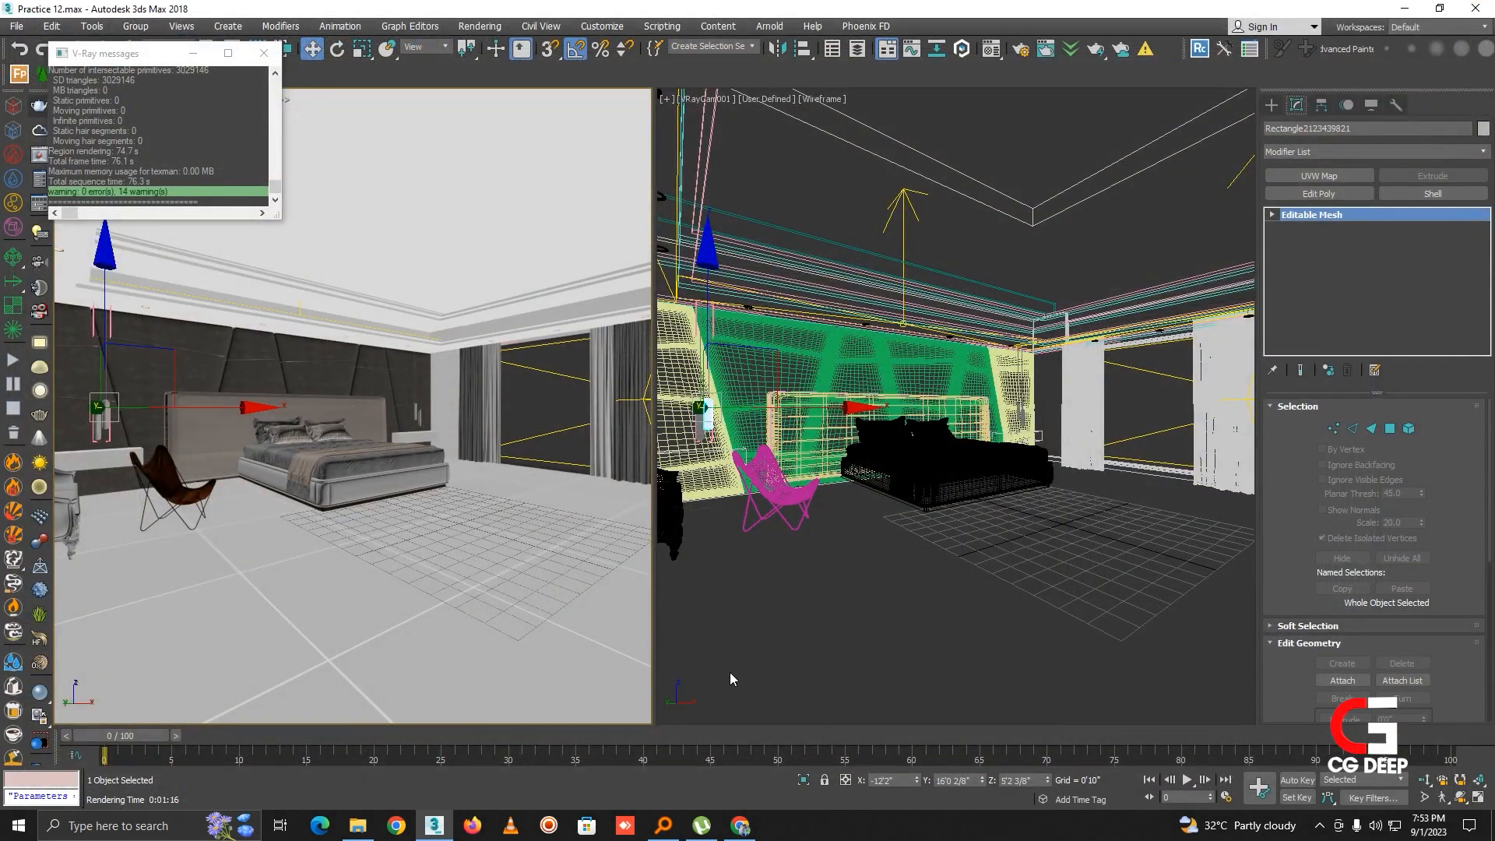
Step: Maximize the camera viewport, create a small V-Ray plane light on the floor beside the bed and raise it above the floor
{"action": "left_click", "coordinate": [410, 547]}
{"action": "key", "text": "alt+w"}
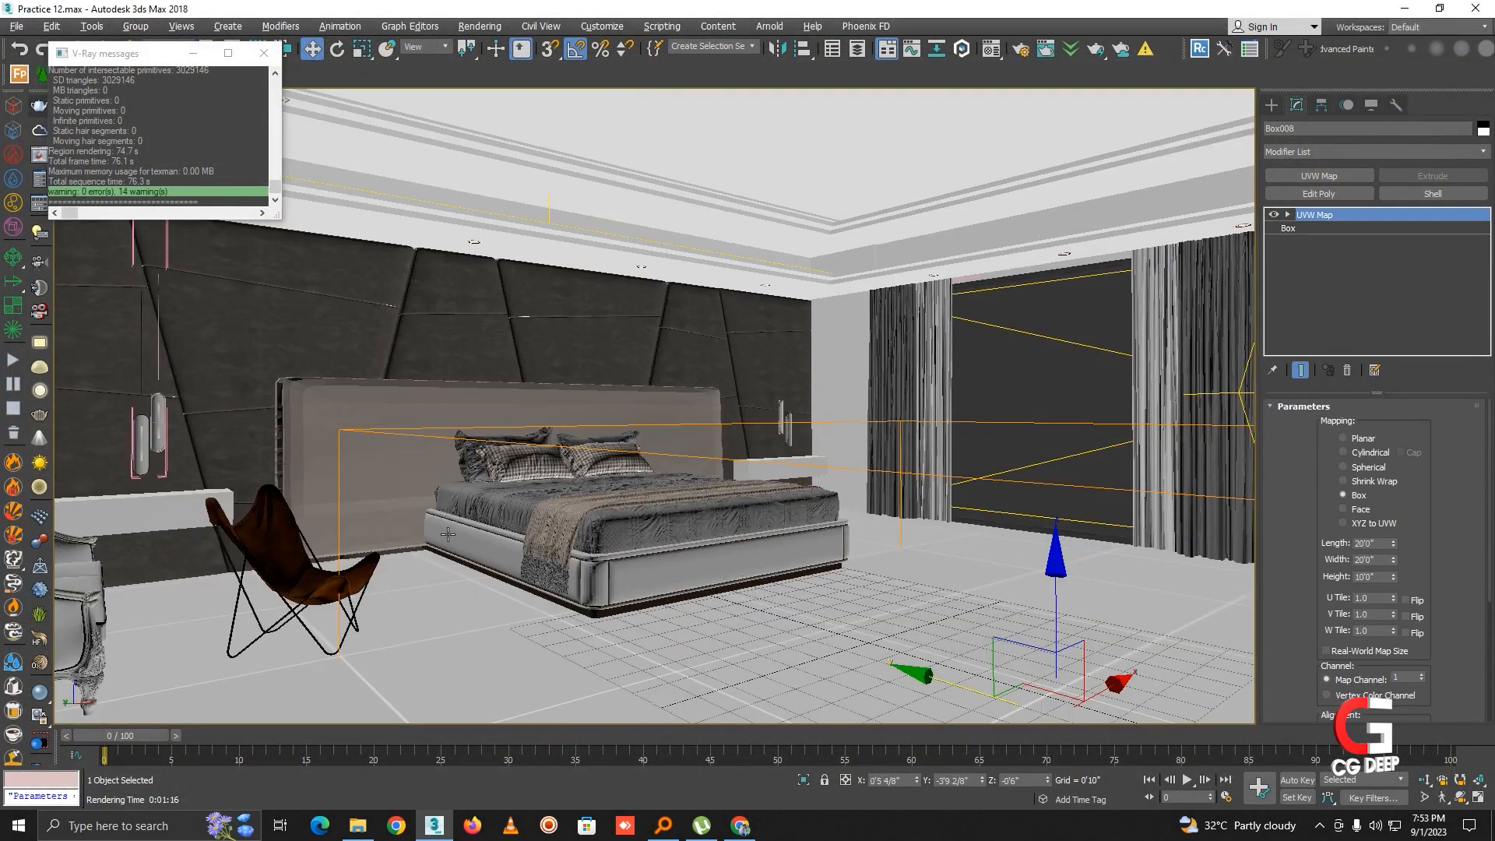
{"action": "left_click", "coordinate": [1270, 105]}
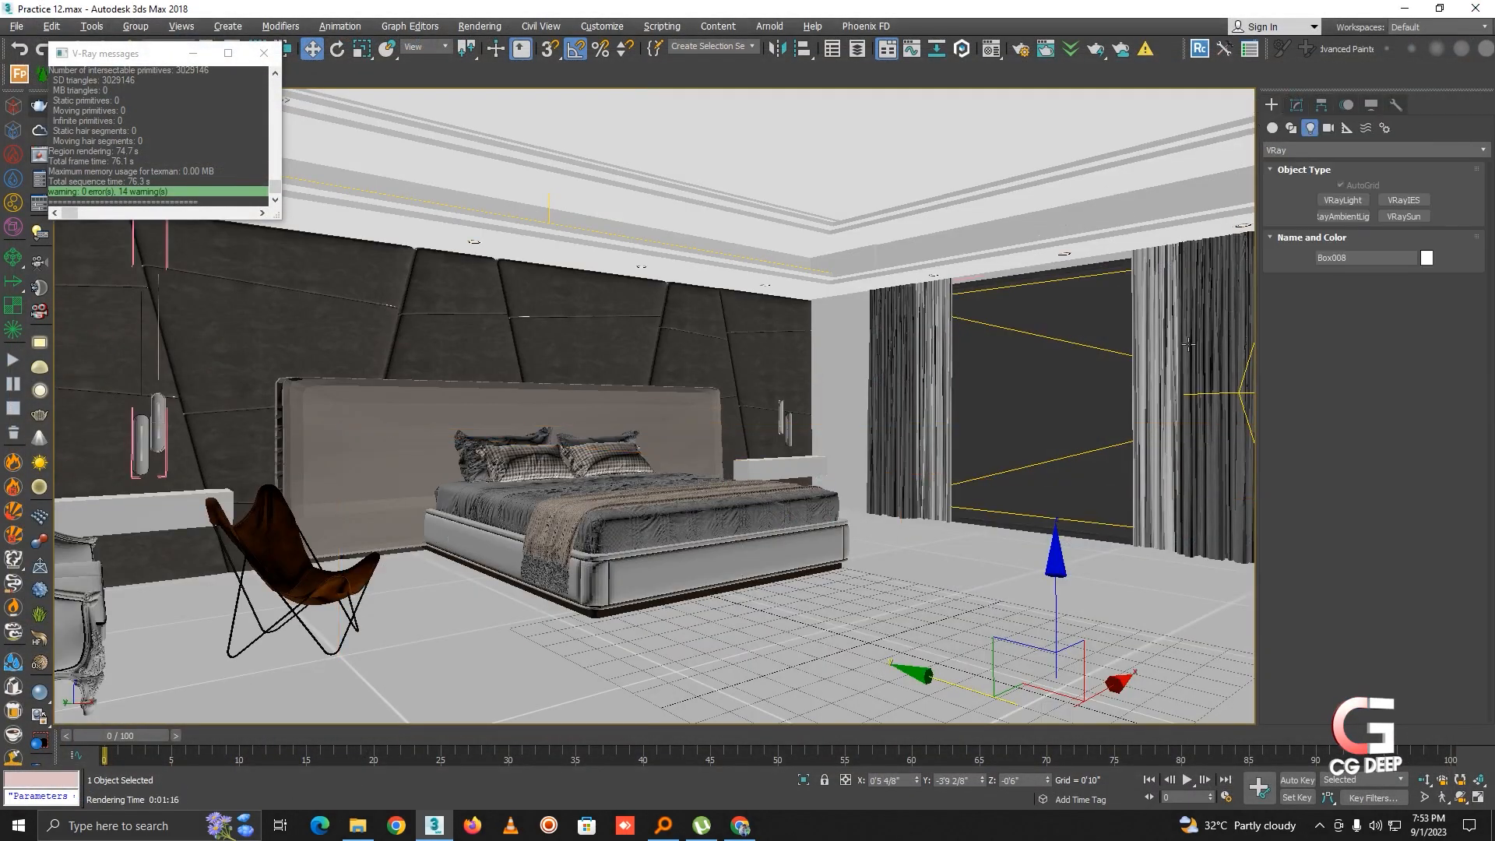
{"action": "left_click", "coordinate": [1338, 200]}
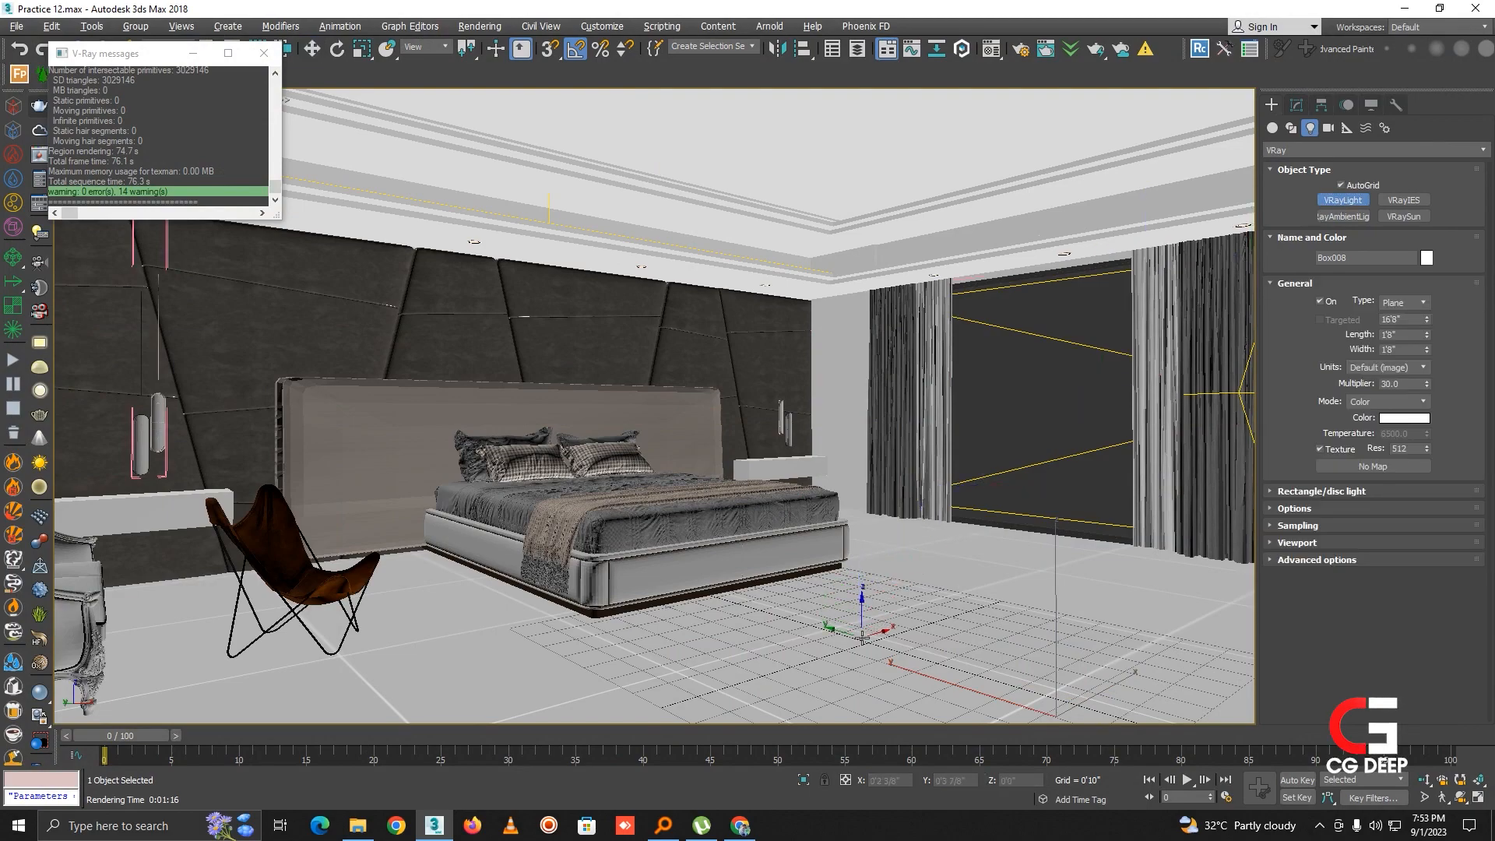
{"action": "left_click", "coordinate": [863, 637]}
{"action": "left_click_drag", "start_coordinate": [863, 641], "coordinate": [866, 643]}
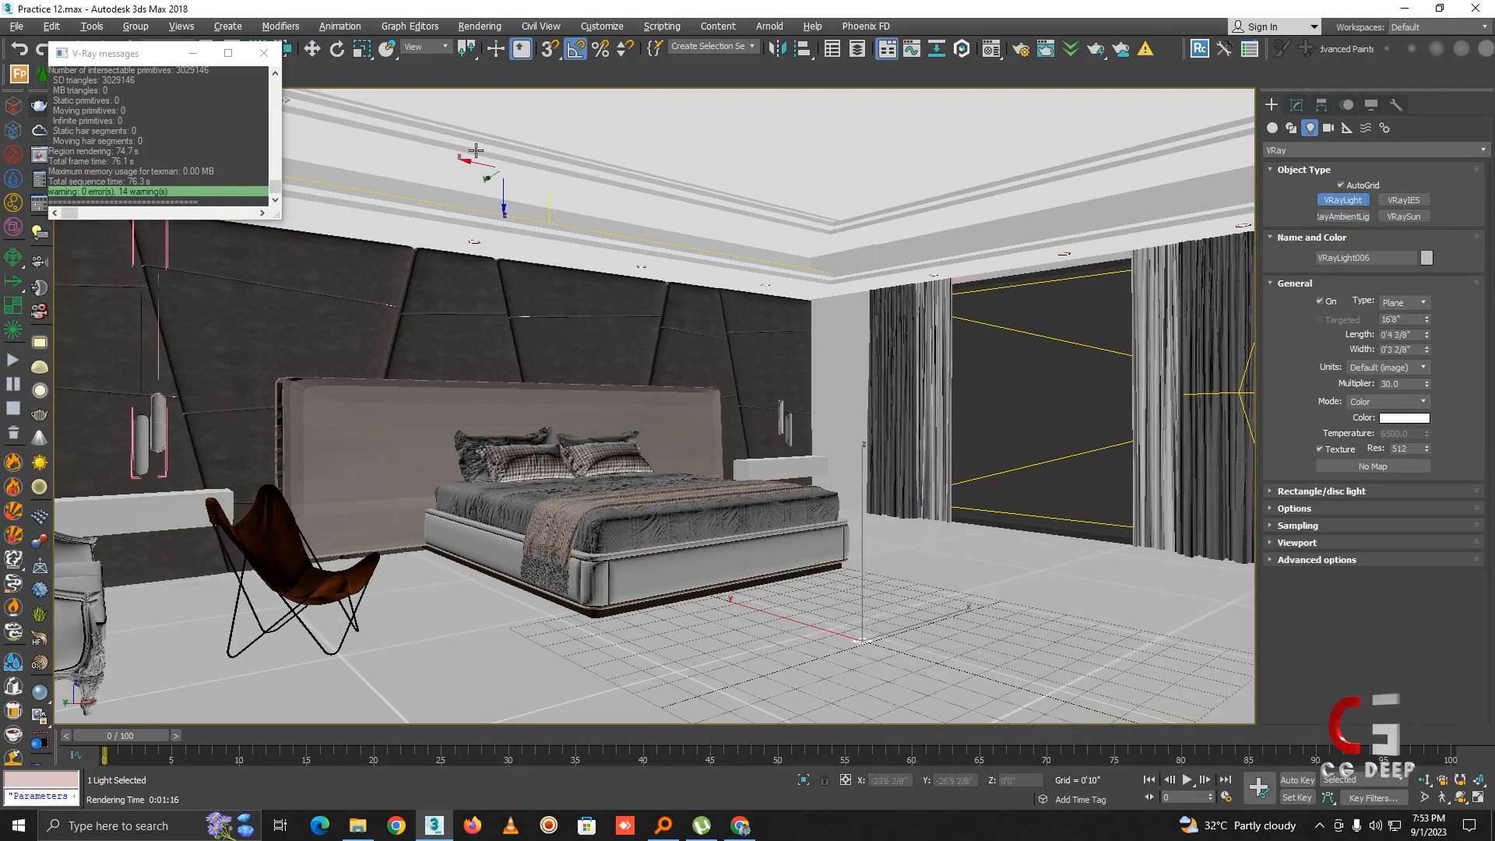
{"action": "left_click", "coordinate": [315, 48]}
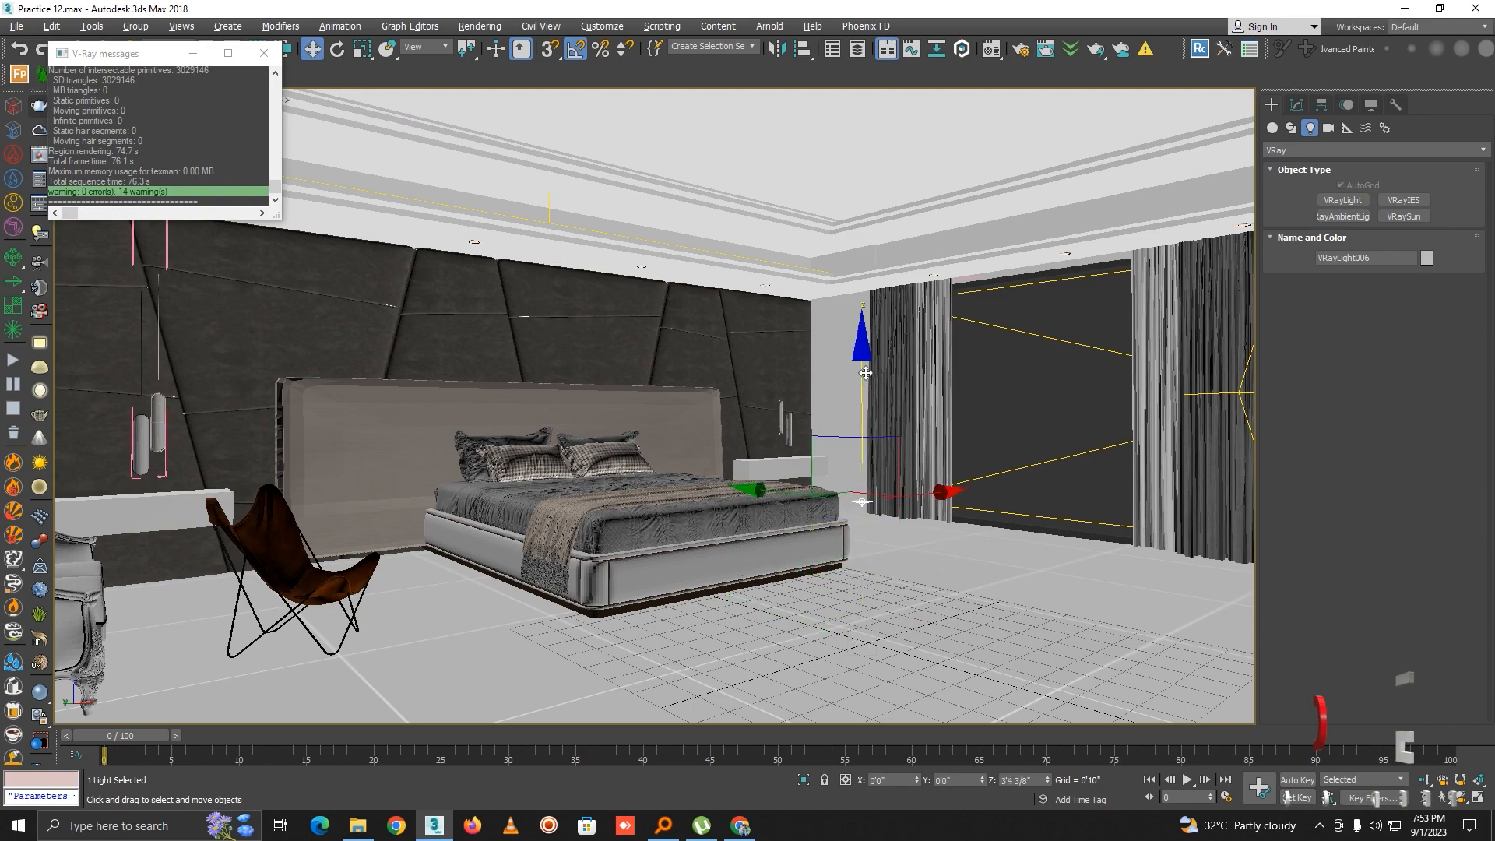
Step: Enlarge the plane light to about 5'10 3/8" long by 7'3 3/8" wide and raise it to about 6'1 3/8"
{"action": "left_click", "coordinate": [1302, 107]}
{"action": "left_click_drag", "start_coordinate": [1427, 457], "coordinate": [15, 101]}
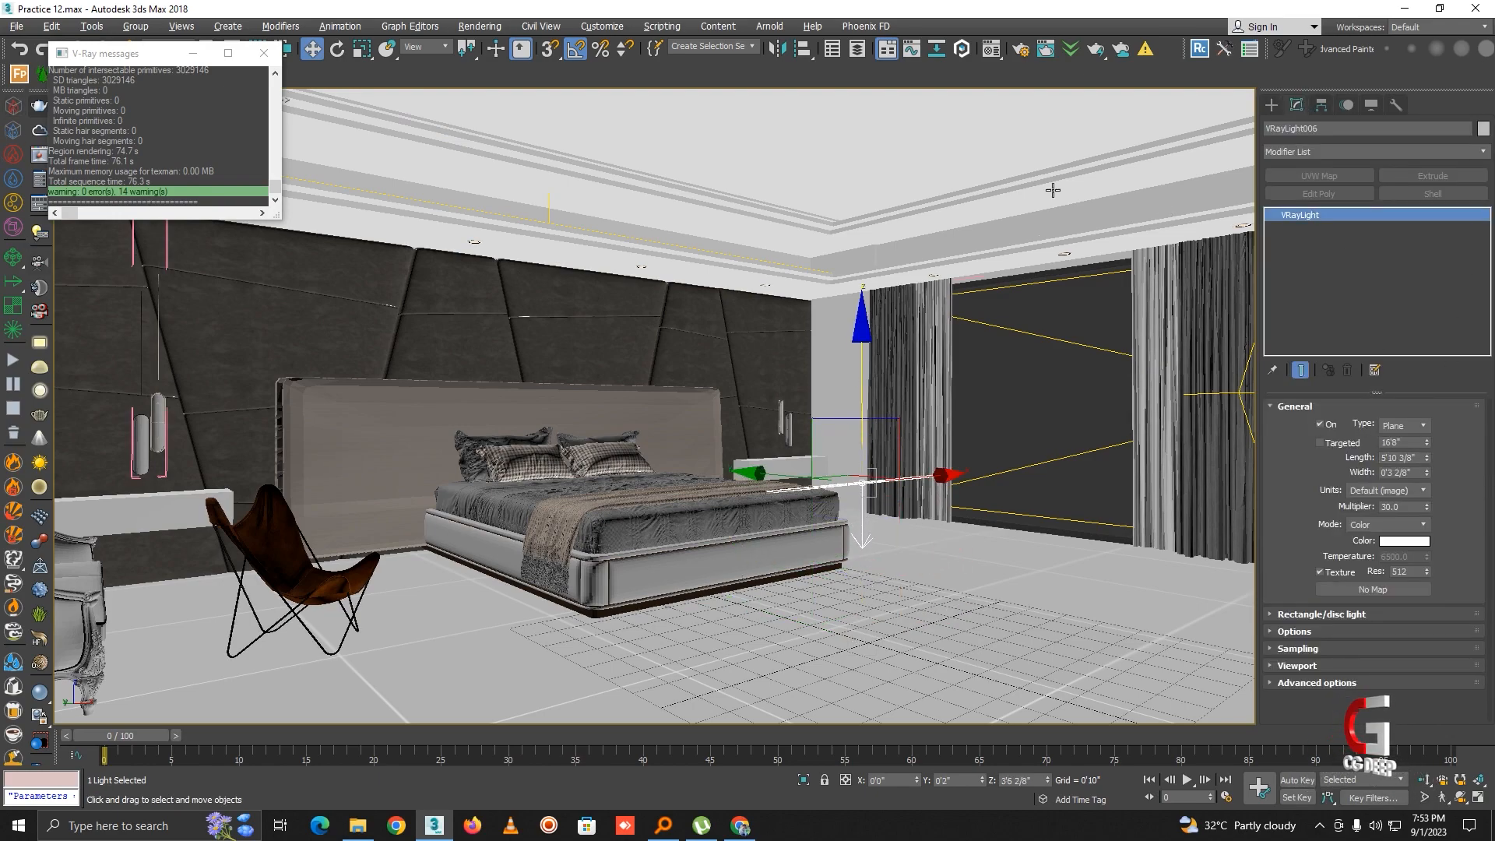
{"action": "left_click_drag", "start_coordinate": [1428, 473], "coordinate": [1433, 327]}
{"action": "left_click_drag", "start_coordinate": [858, 389], "coordinate": [848, 247]}
{"action": "key", "text": "ctrl+z"}
{"action": "key", "text": "ctrl+z"}
Step: Open the Render Setup window and bring up the V-Ray frame buffer with the last render
{"action": "left_click", "coordinate": [95, 173]}
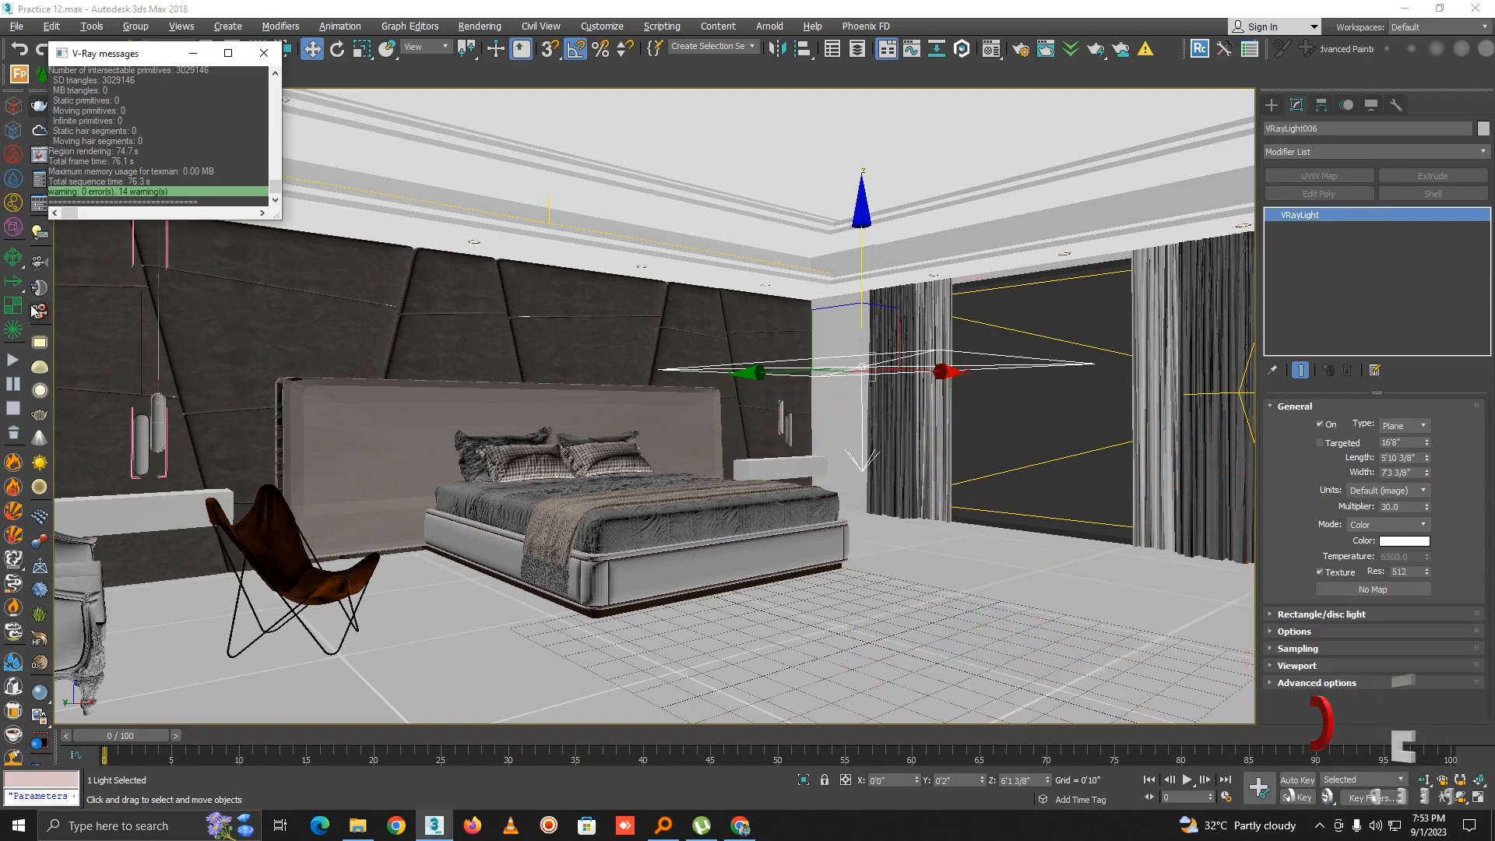
{"action": "right_click", "coordinate": [522, 336]}
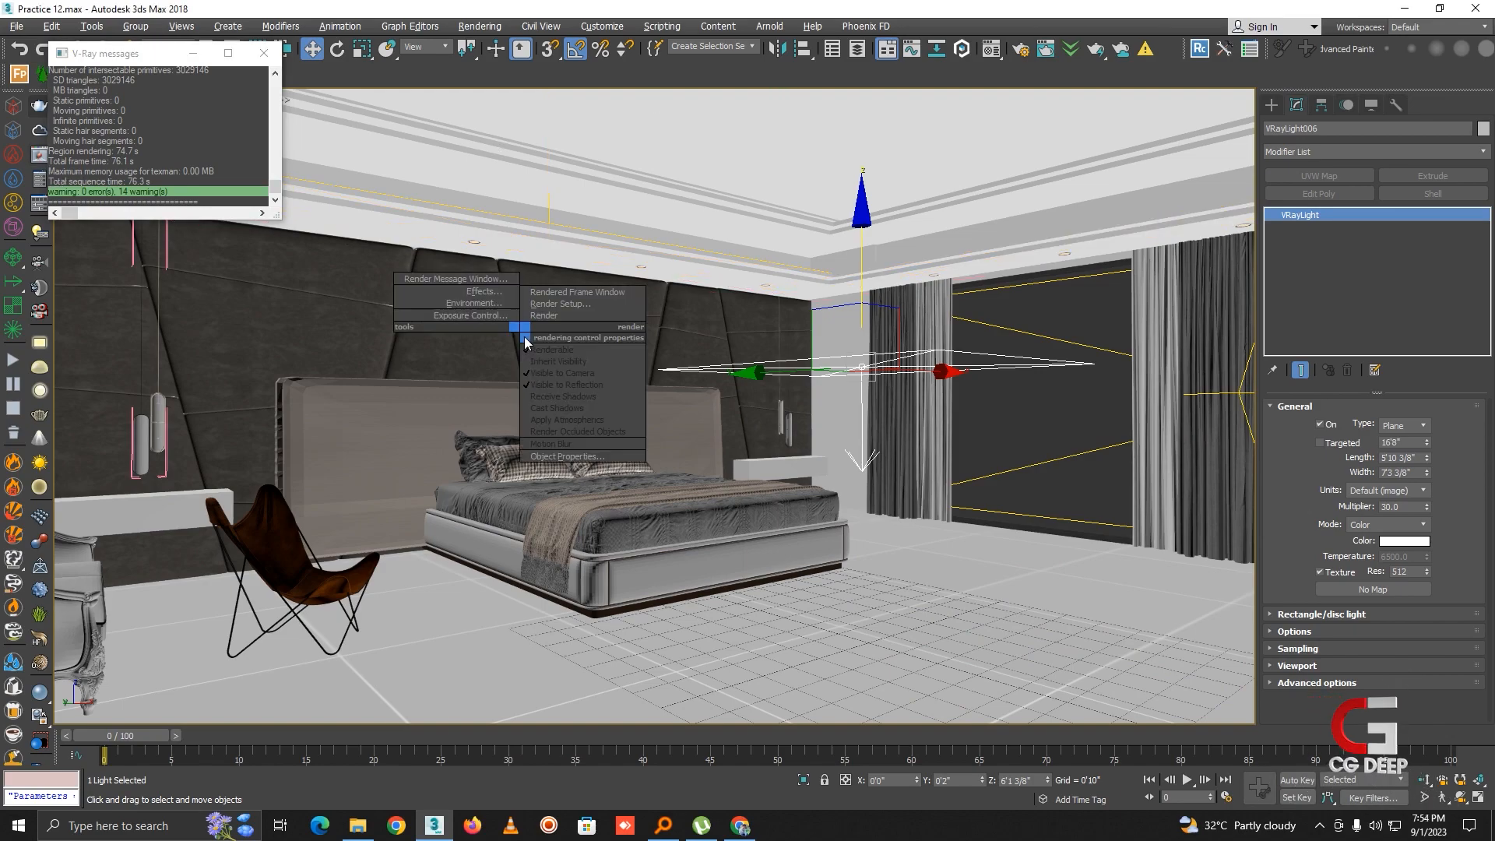
{"action": "left_click", "coordinate": [564, 304]}
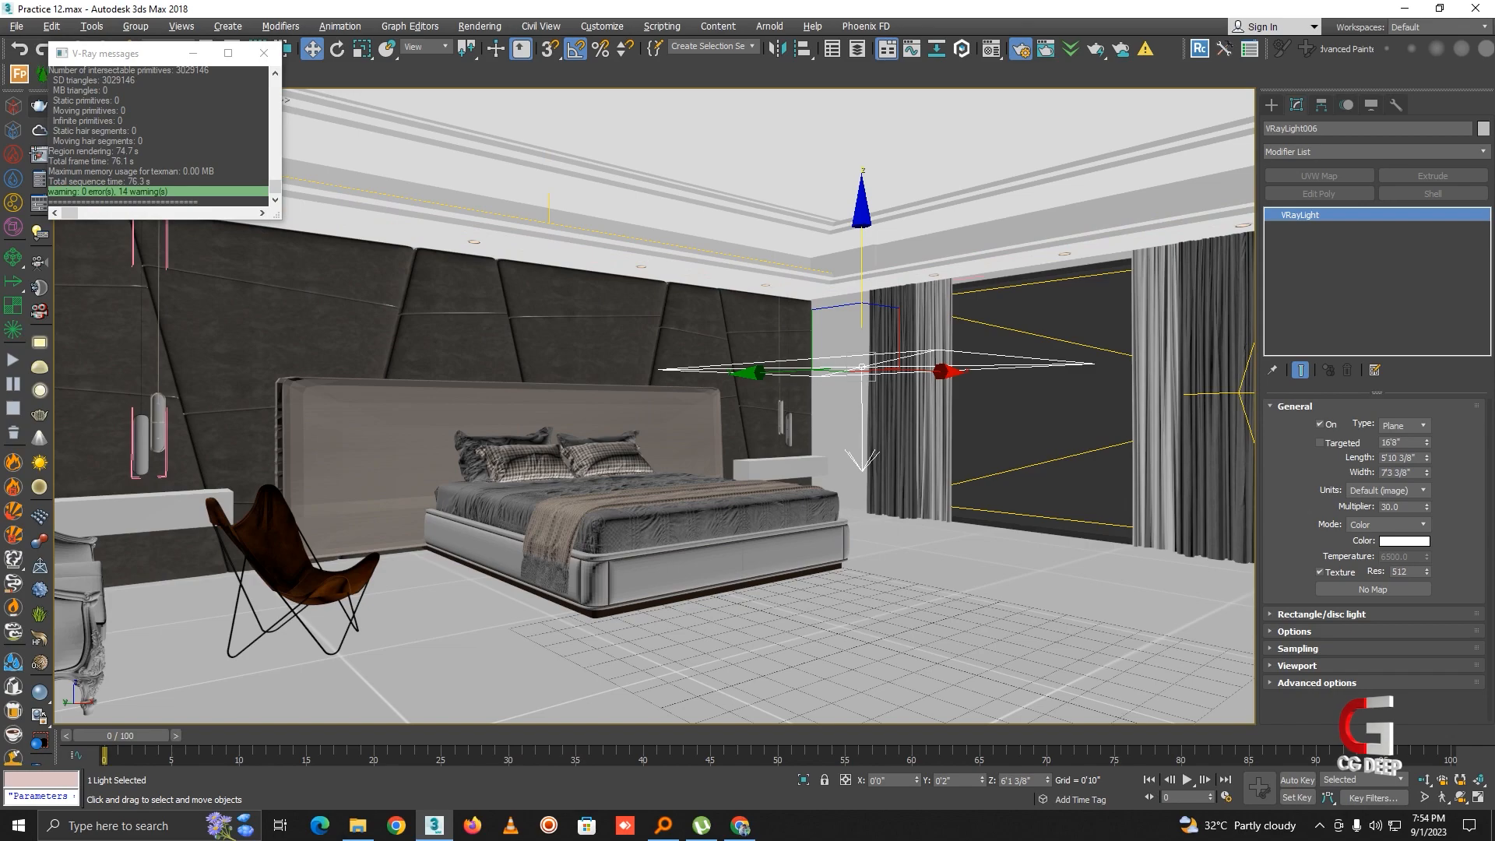
{"action": "right_click", "coordinate": [532, 269]}
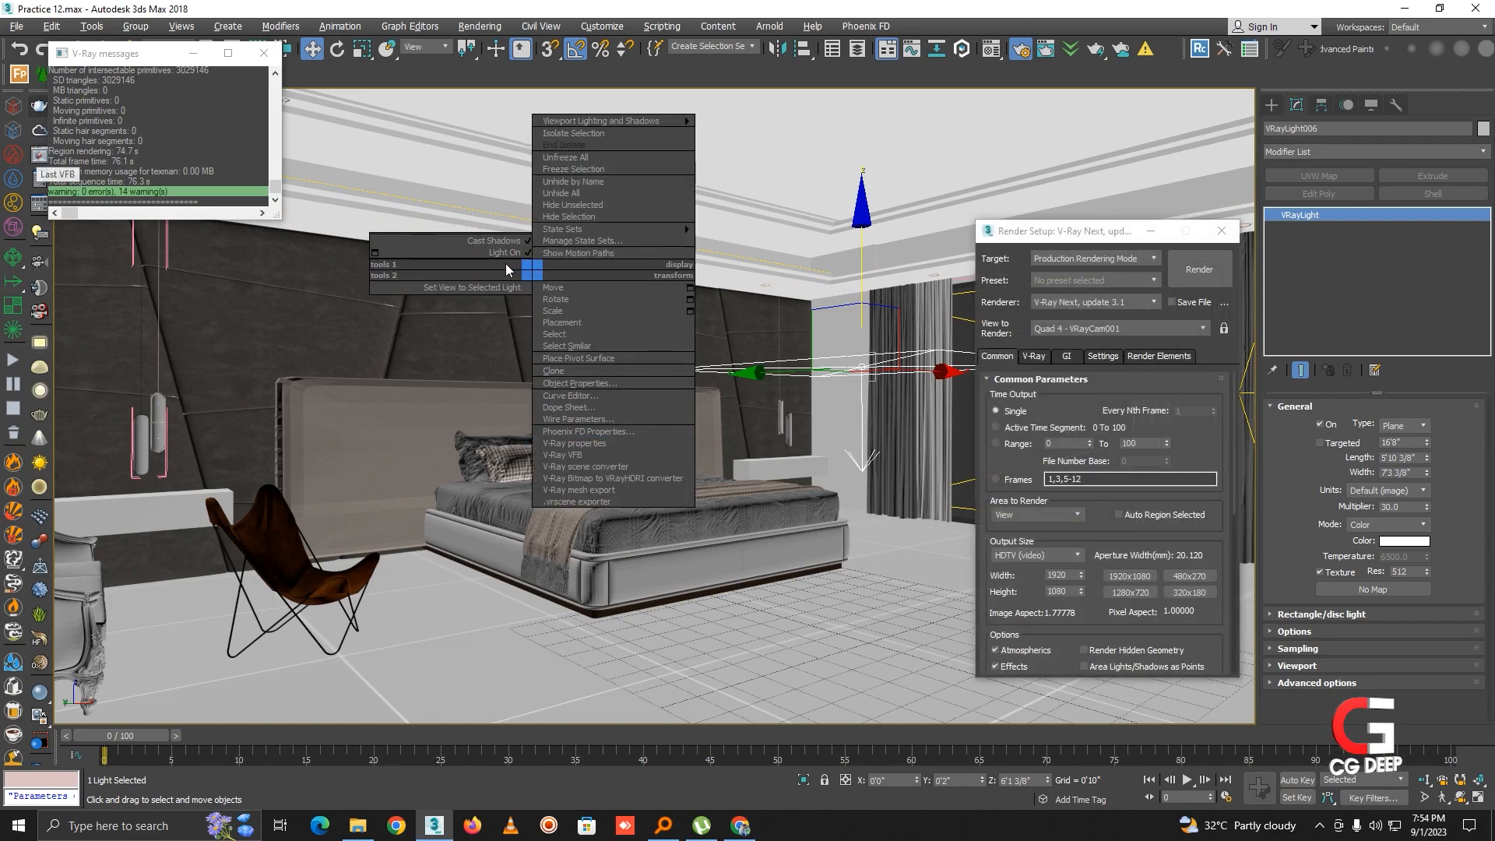
{"action": "left_click", "coordinate": [605, 452]}
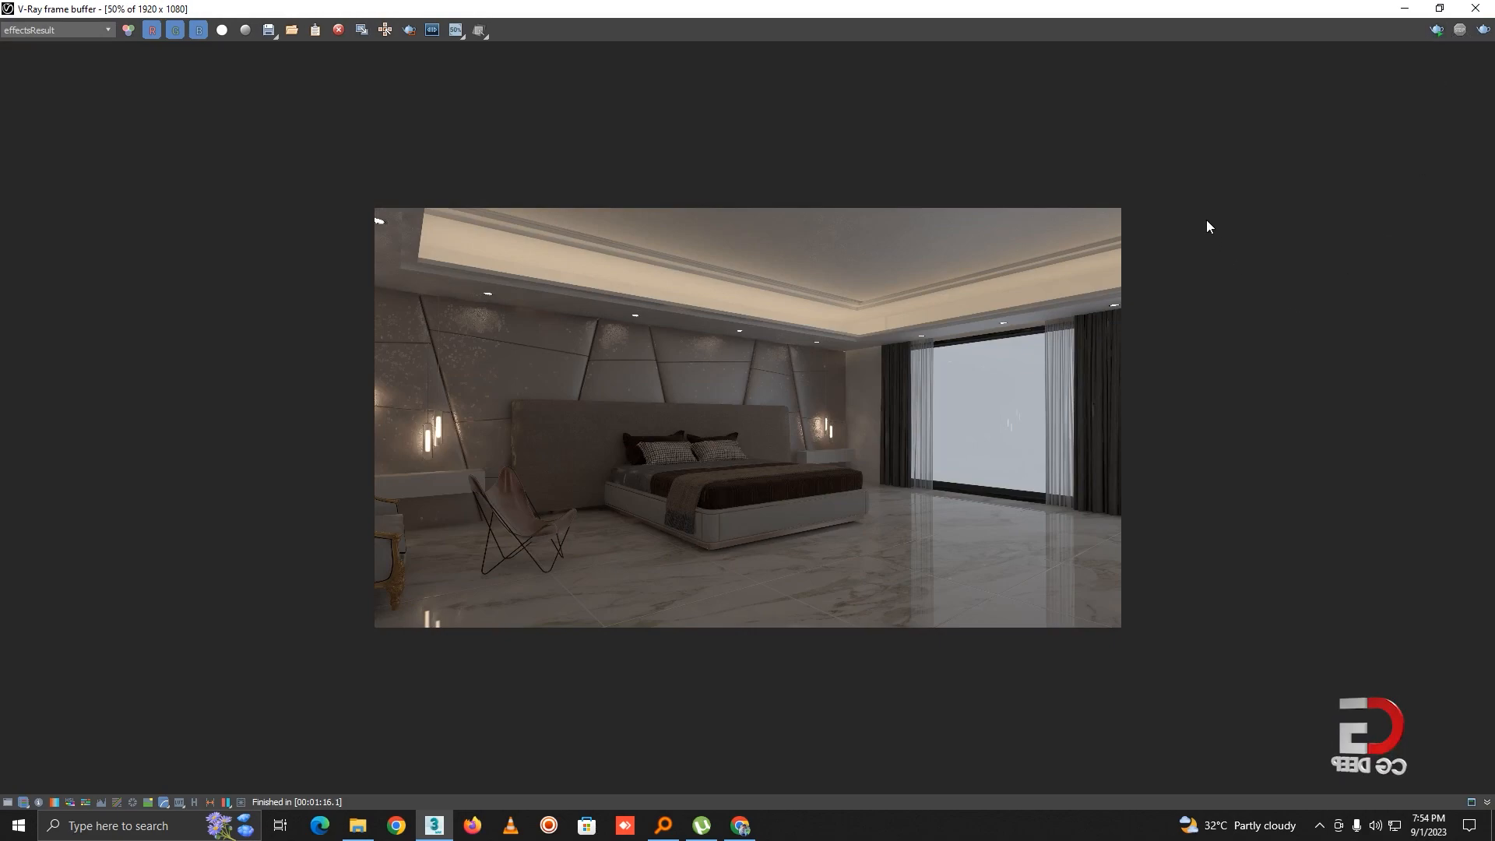
Step: Start an interactive V-Ray render of the camera view and move the Render Setup window clear of the new light
{"action": "key", "text": "shift+q"}
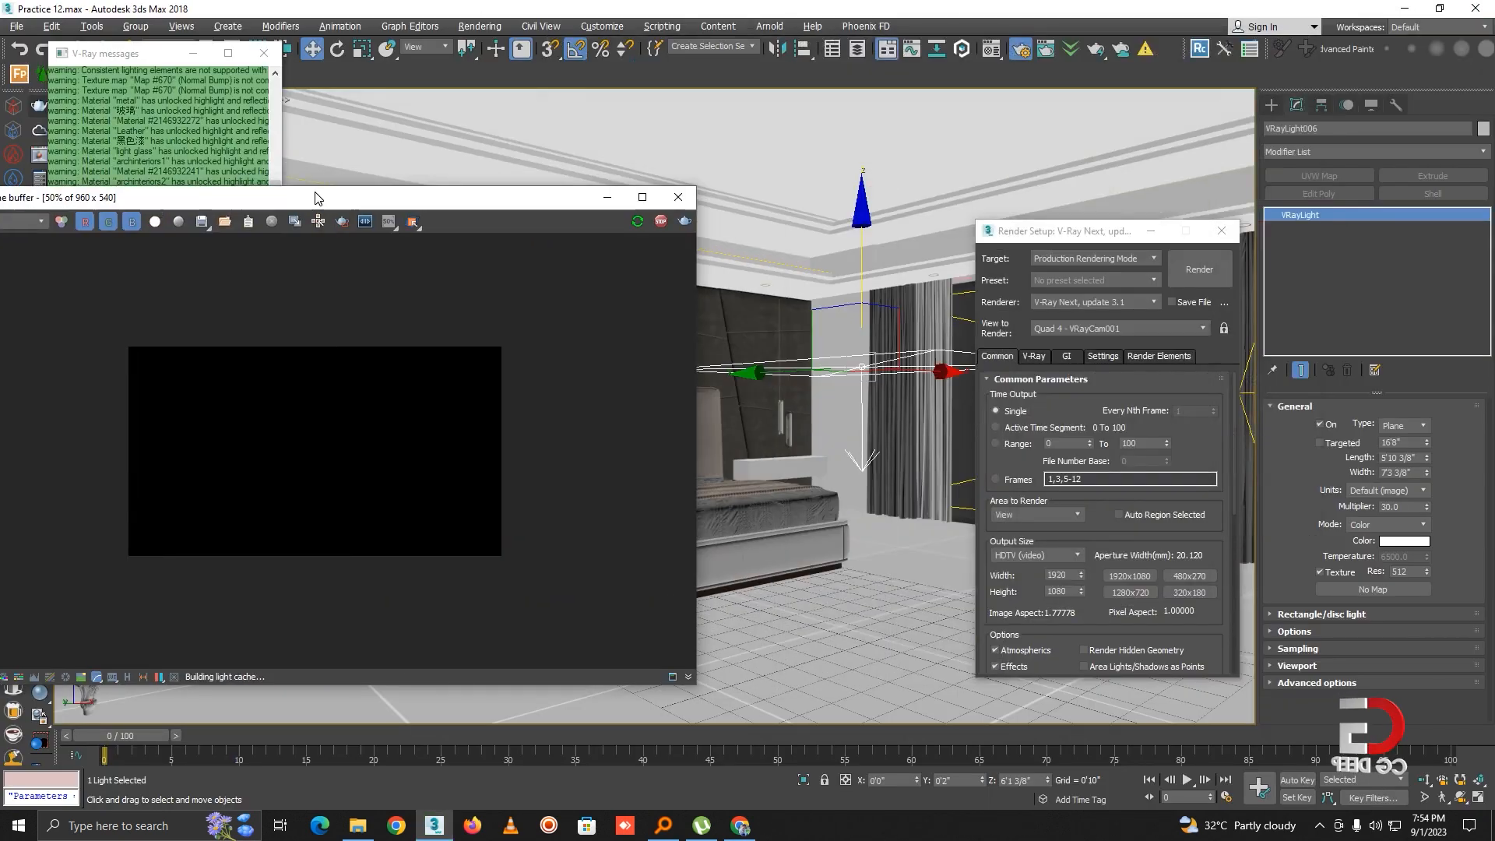
{"action": "left_click_drag", "start_coordinate": [1060, 232], "coordinate": [928, 570]}
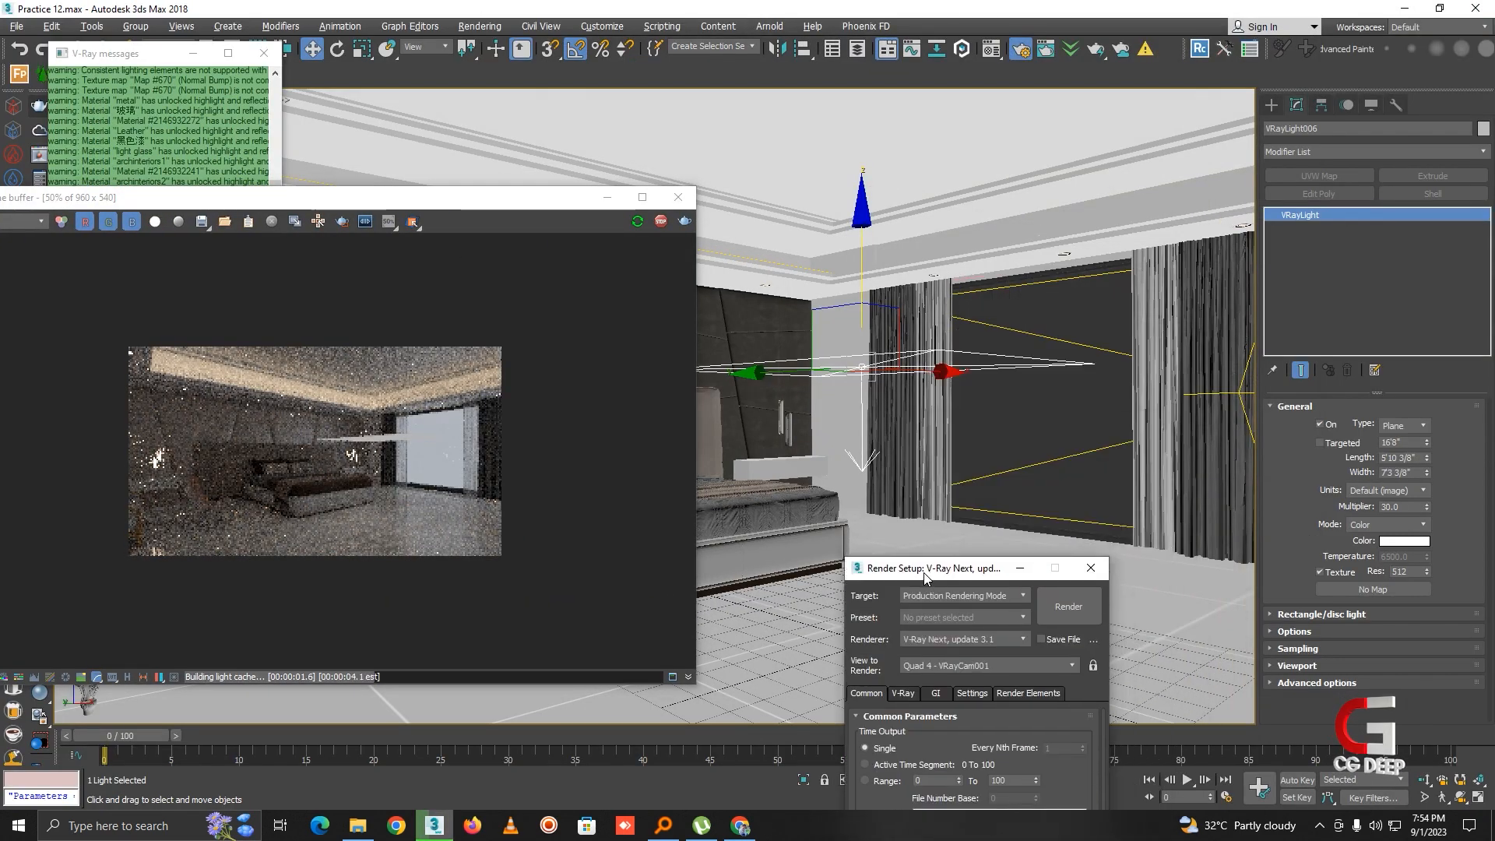
{"action": "left_click", "coordinate": [450, 457]}
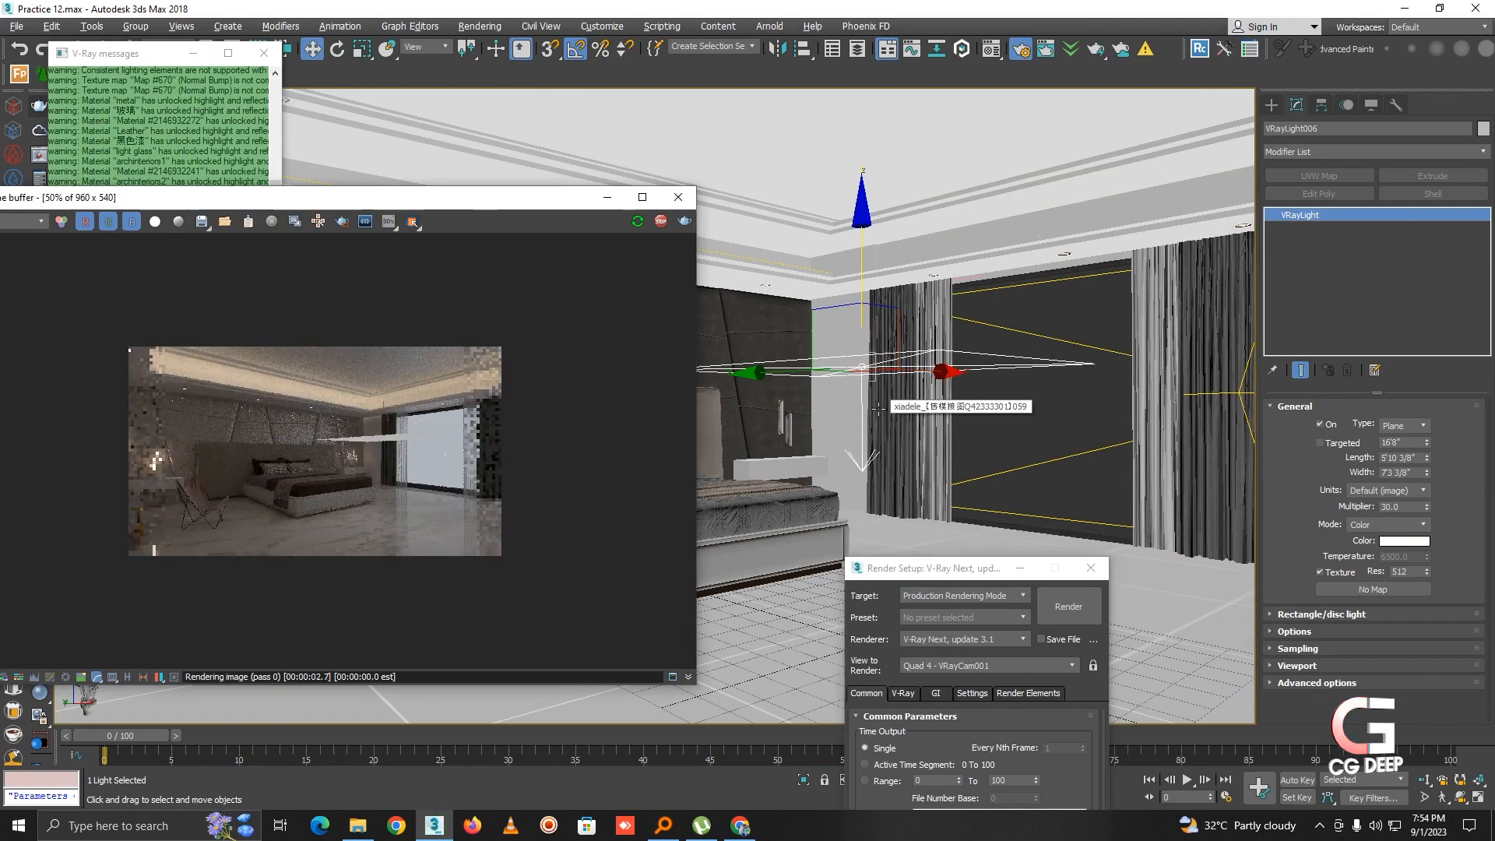
Step: Rotate the plane light upright toward the bed, to 80° about X and 85° about Z
{"action": "key", "text": "e"}
{"action": "left_click_drag", "start_coordinate": [1004, 374], "coordinate": [1018, 310]}
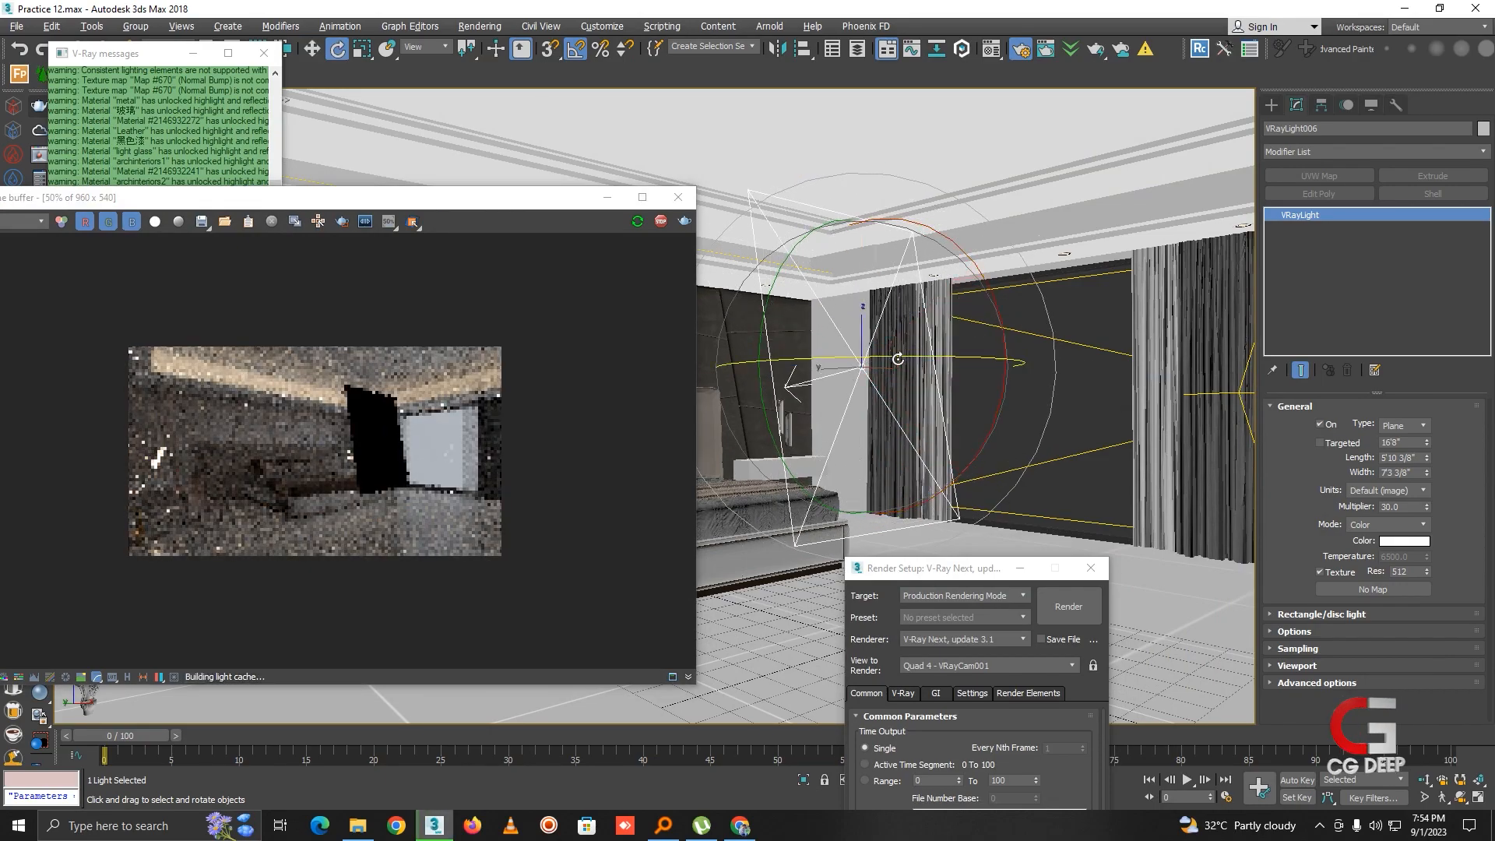
{"action": "left_click_drag", "start_coordinate": [896, 356], "coordinate": [959, 357]}
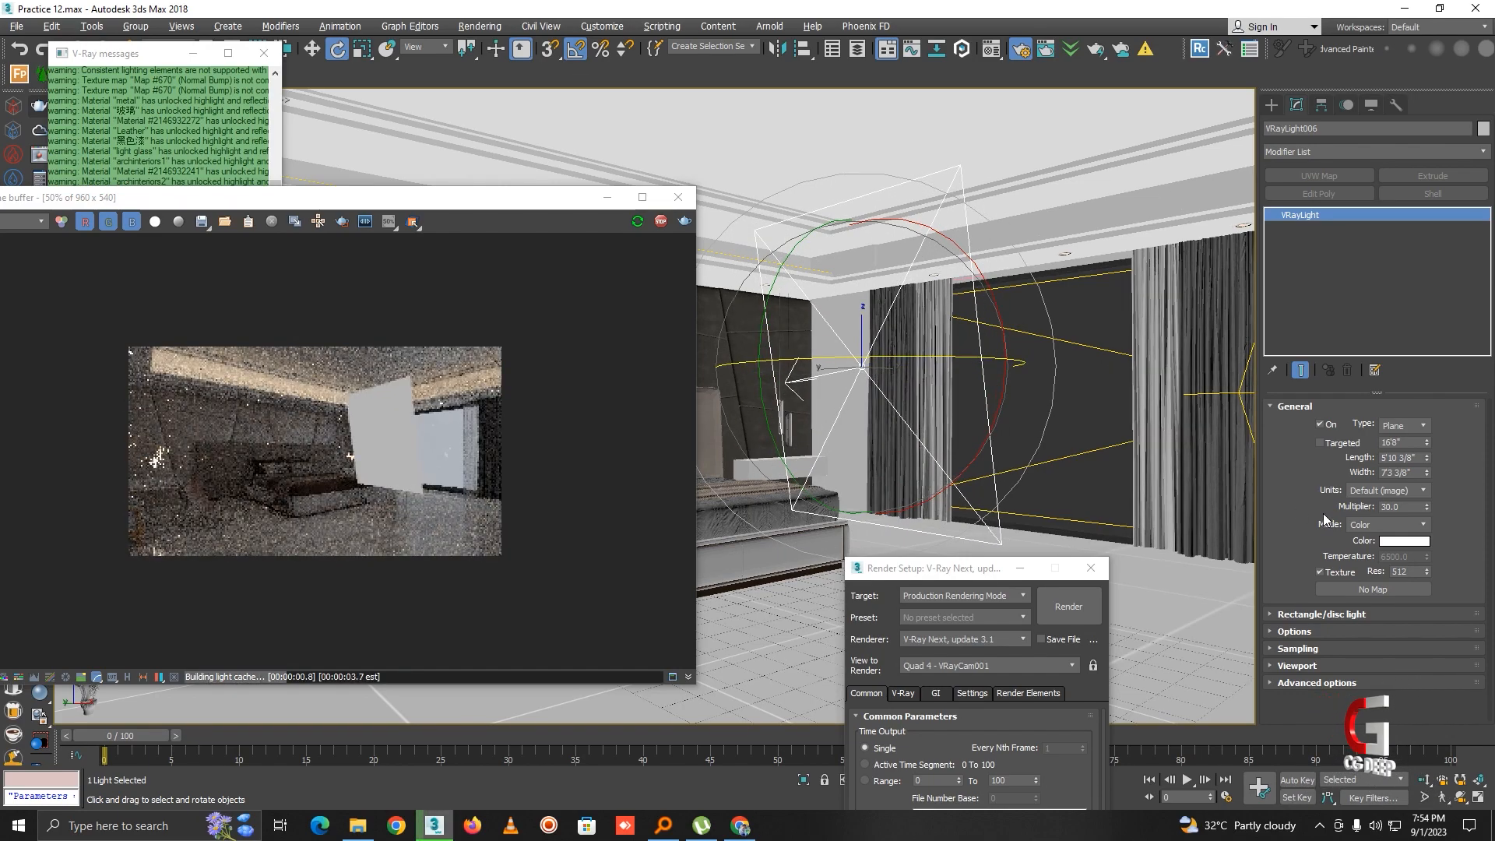
Step: Minimize Render Setup, enlarge the plane light to about 6'2 5/8" by 8'8 7/8" and keep its units at Default (image)
{"action": "left_click", "coordinate": [1020, 568]}
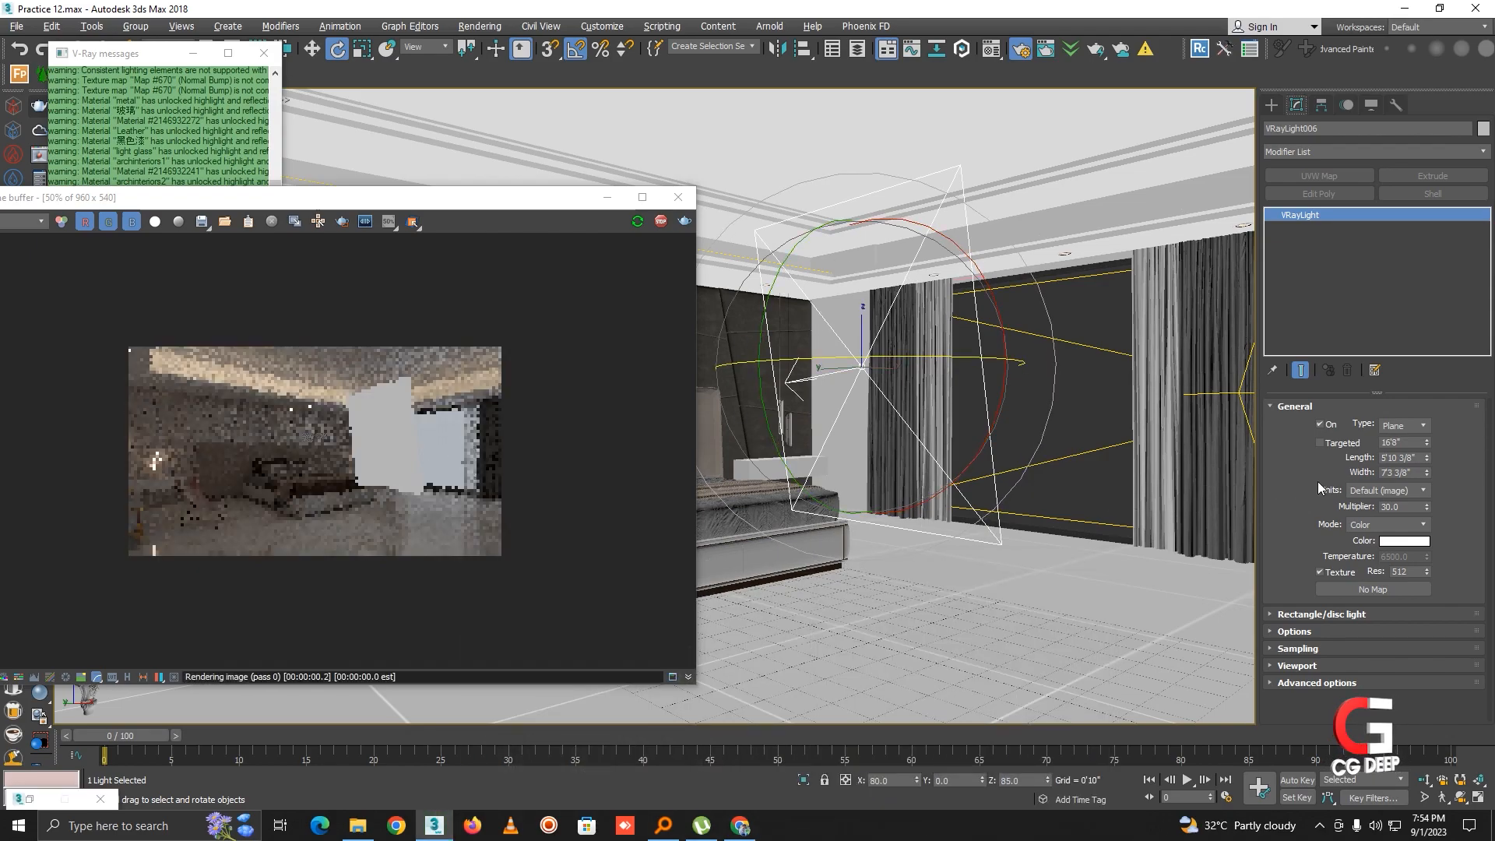
{"action": "mouse_move", "coordinate": [1428, 453]}
{"action": "left_mouse_down"}
{"action": "mouse_move", "coordinate": [1427, 438]}
{"action": "mouse_move", "coordinate": [1433, 470]}
{"action": "mouse_move", "coordinate": [1437, 454]}
{"action": "left_mouse_up"}
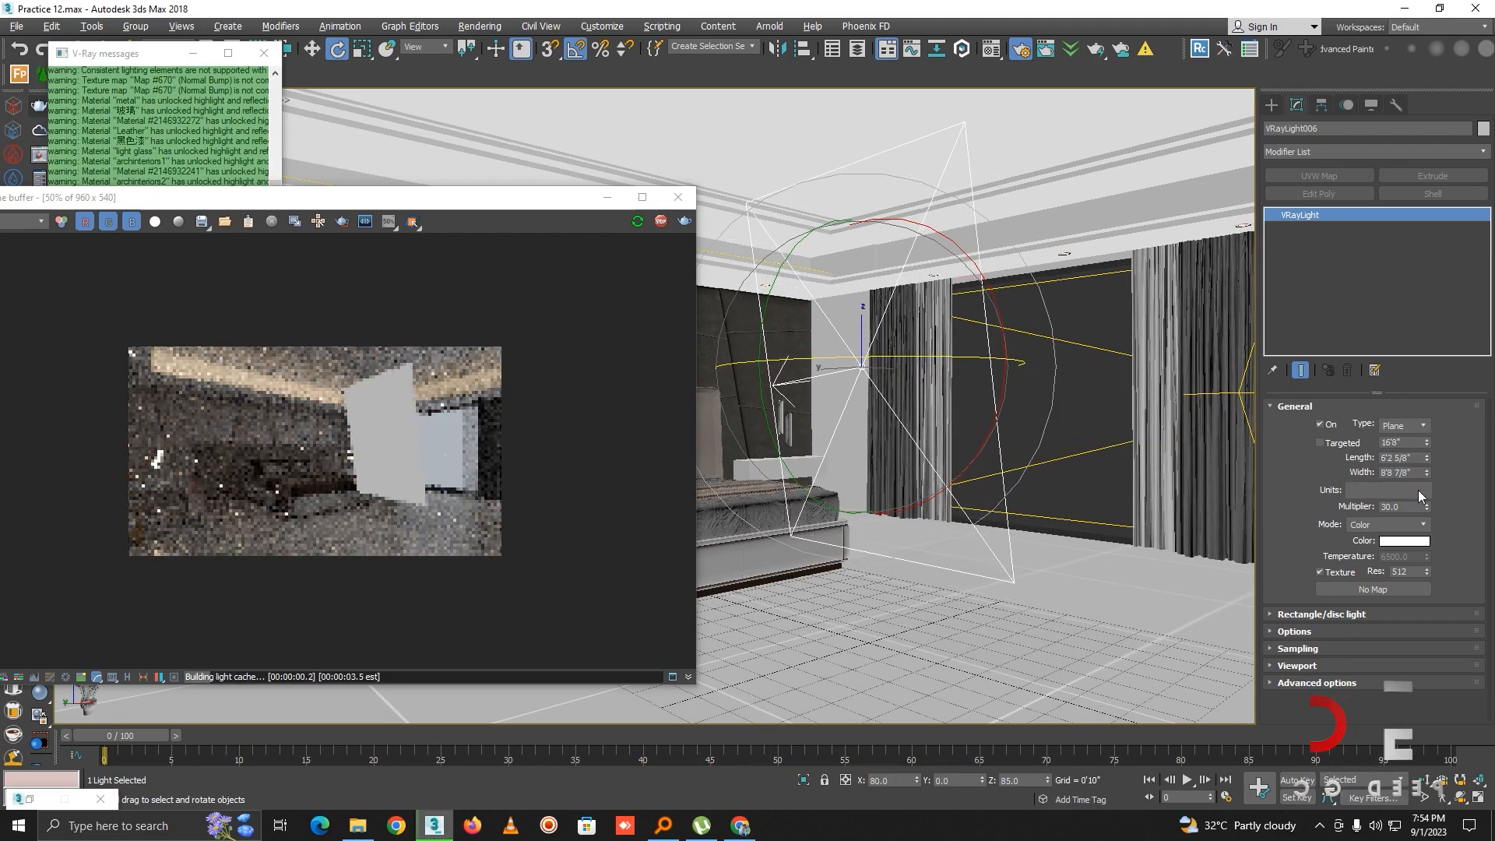
{"action": "left_click", "coordinate": [1378, 490]}
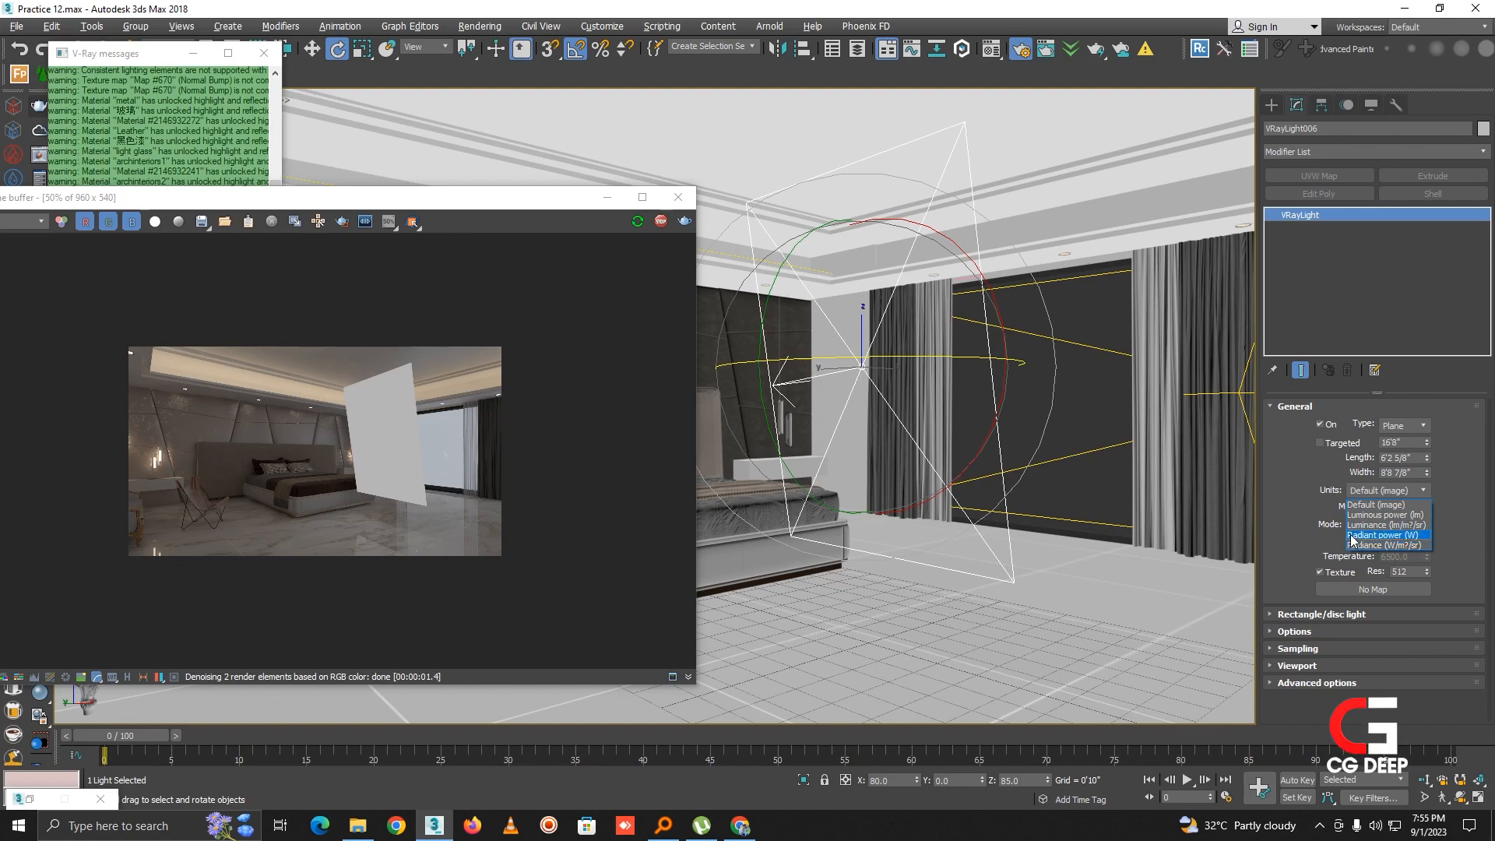
{"action": "left_click", "coordinate": [1359, 506]}
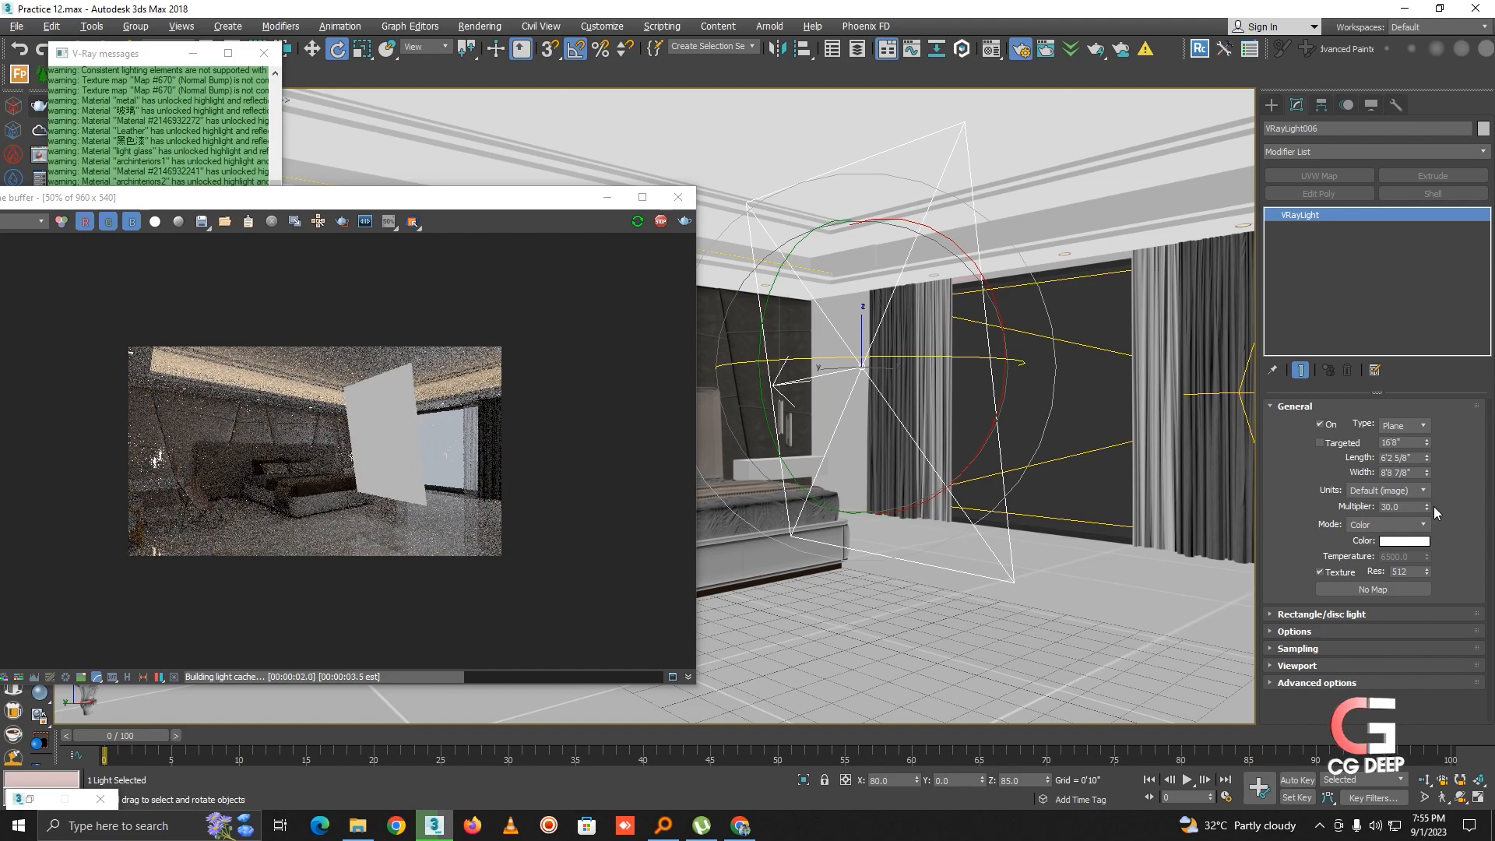
Step: Set the plane light's multiplier to 567 and its colour mode to Temperature with a value of 3770
{"action": "left_click_drag", "start_coordinate": [1427, 506], "coordinate": [1399, 88]}
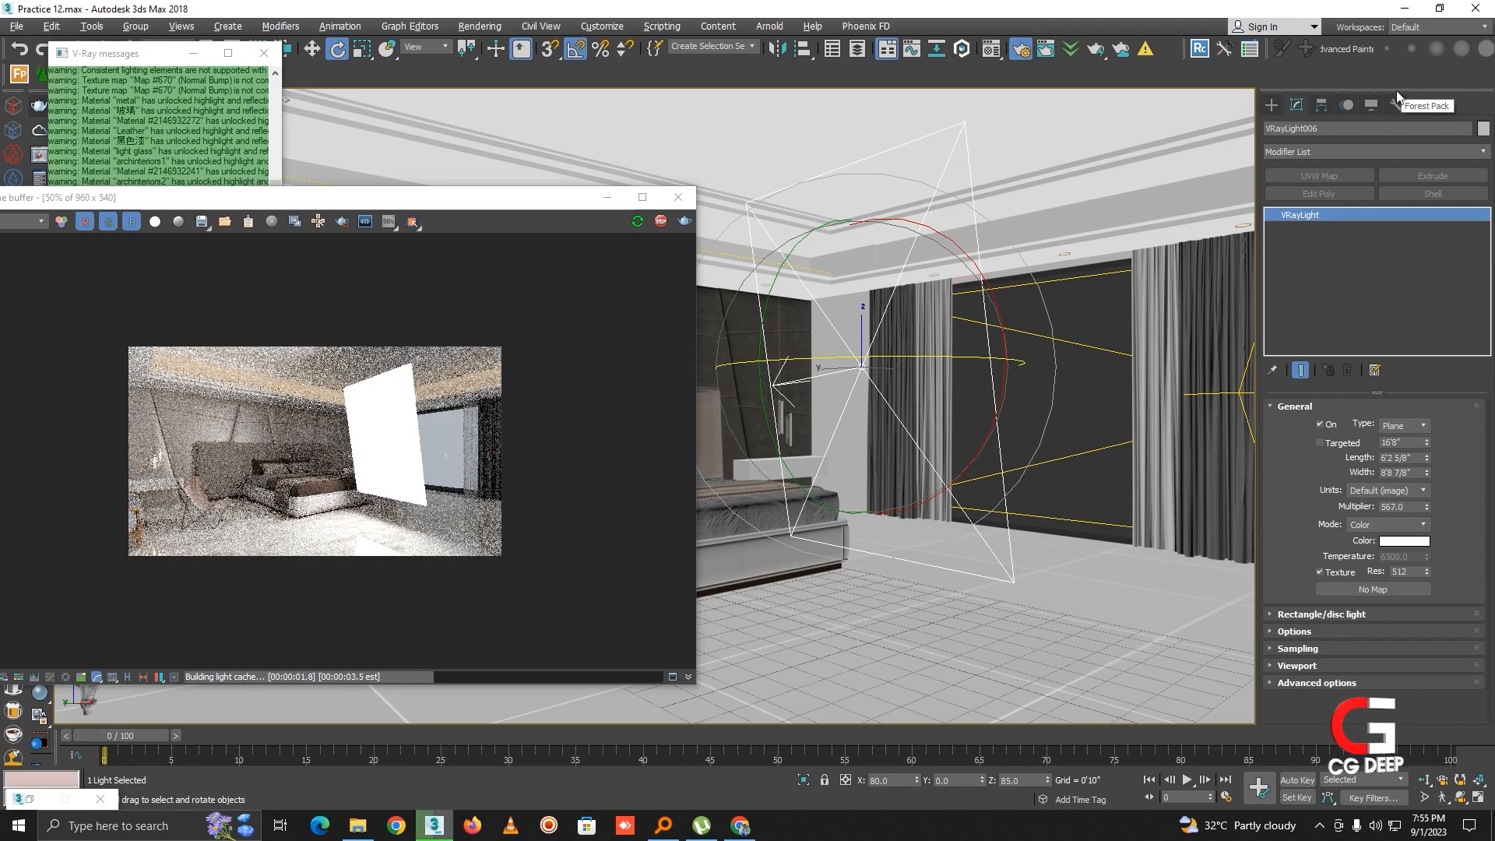
{"action": "left_click", "coordinate": [1383, 524]}
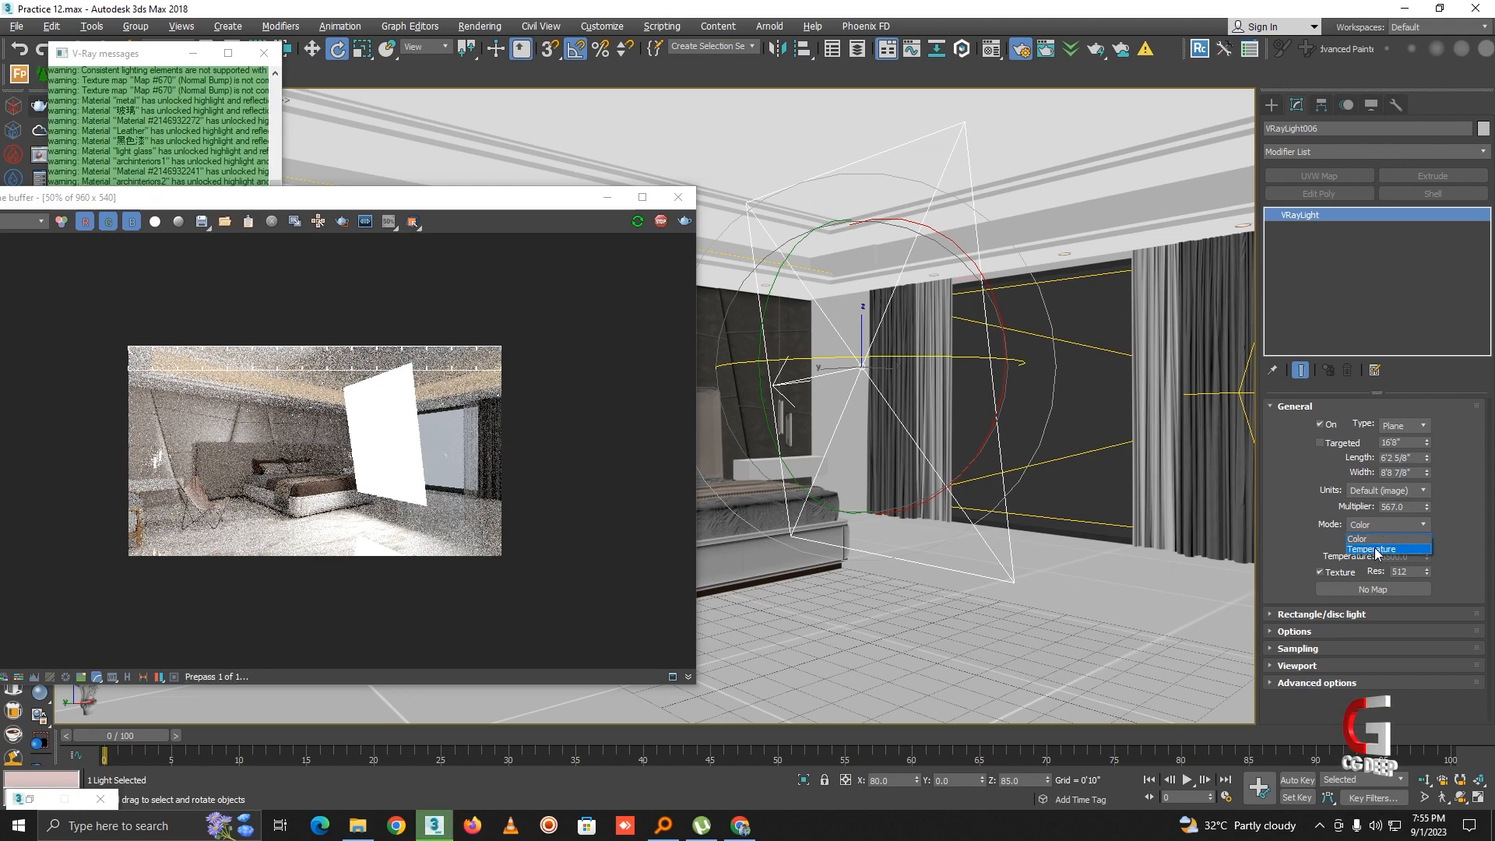
{"action": "left_click", "coordinate": [1375, 553]}
{"action": "left_click_drag", "start_coordinate": [1427, 556], "coordinate": [1450, 590]}
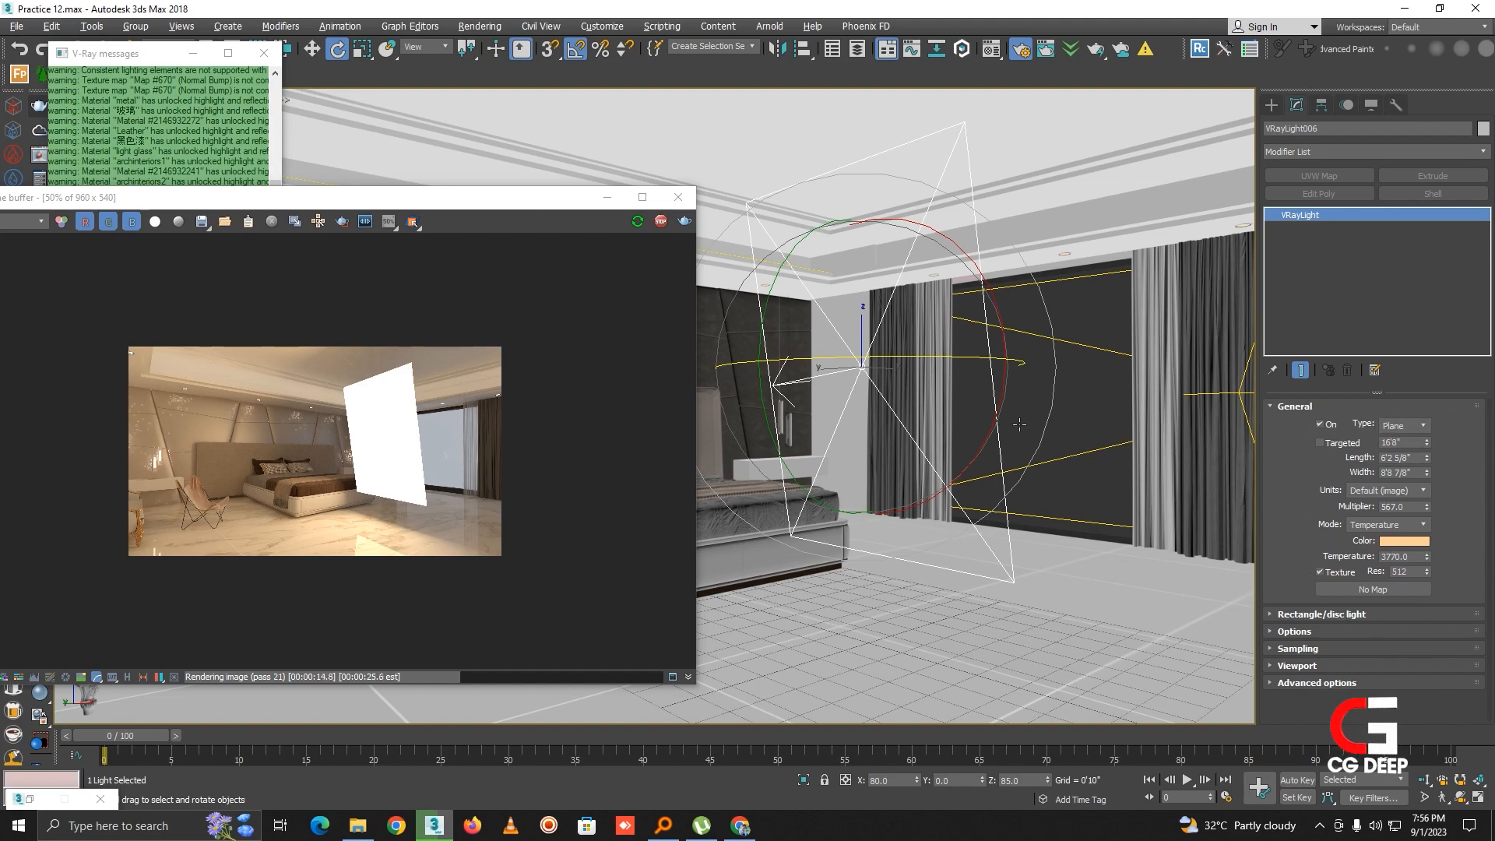
Step: Review the light types, keep Plane, and toggle the light off and back on
{"action": "left_click", "coordinate": [1424, 424]}
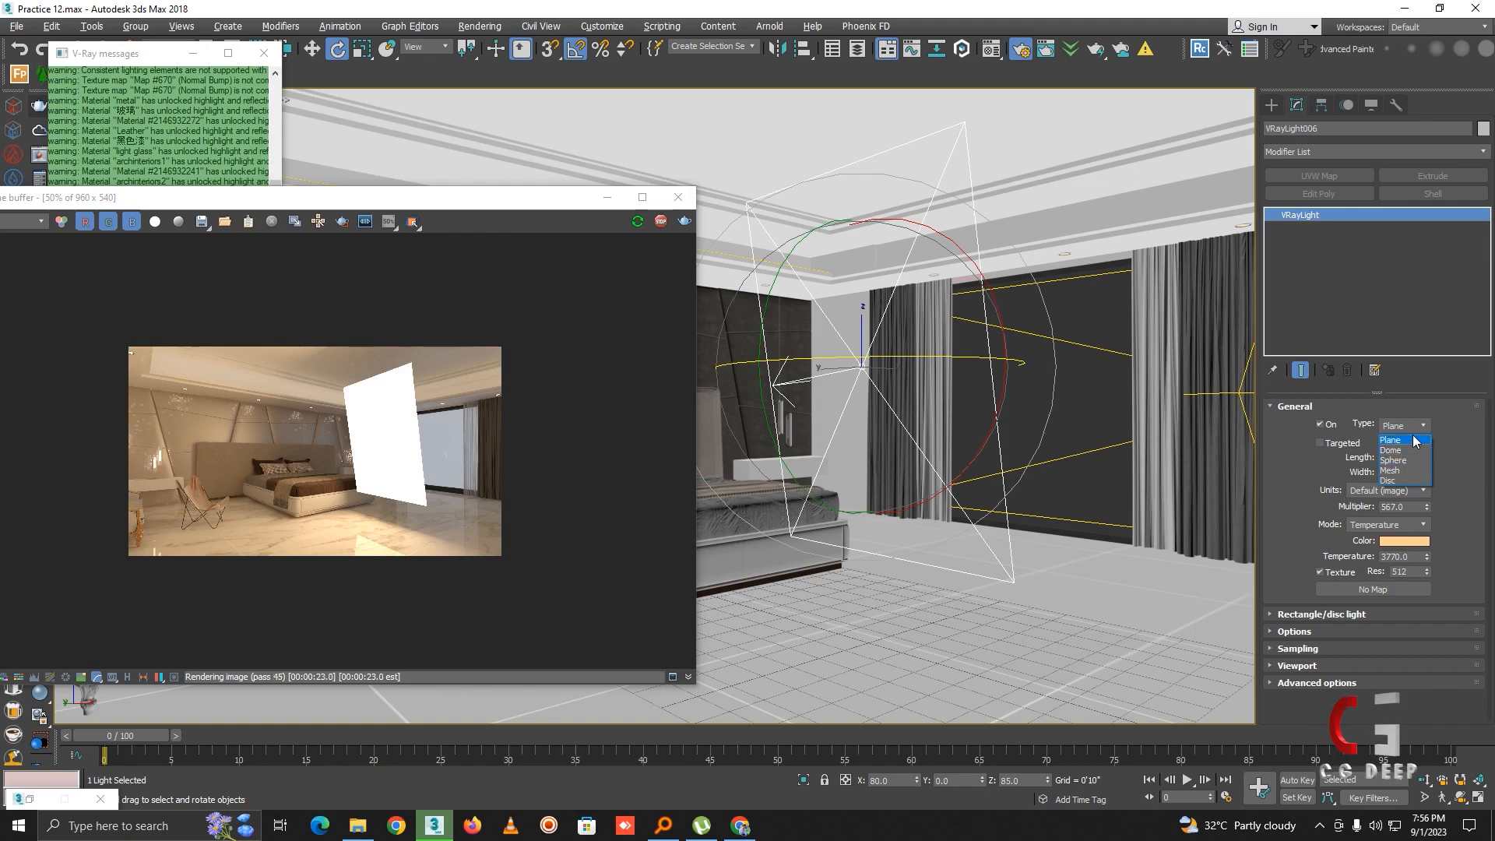
{"action": "left_click", "coordinate": [1408, 440]}
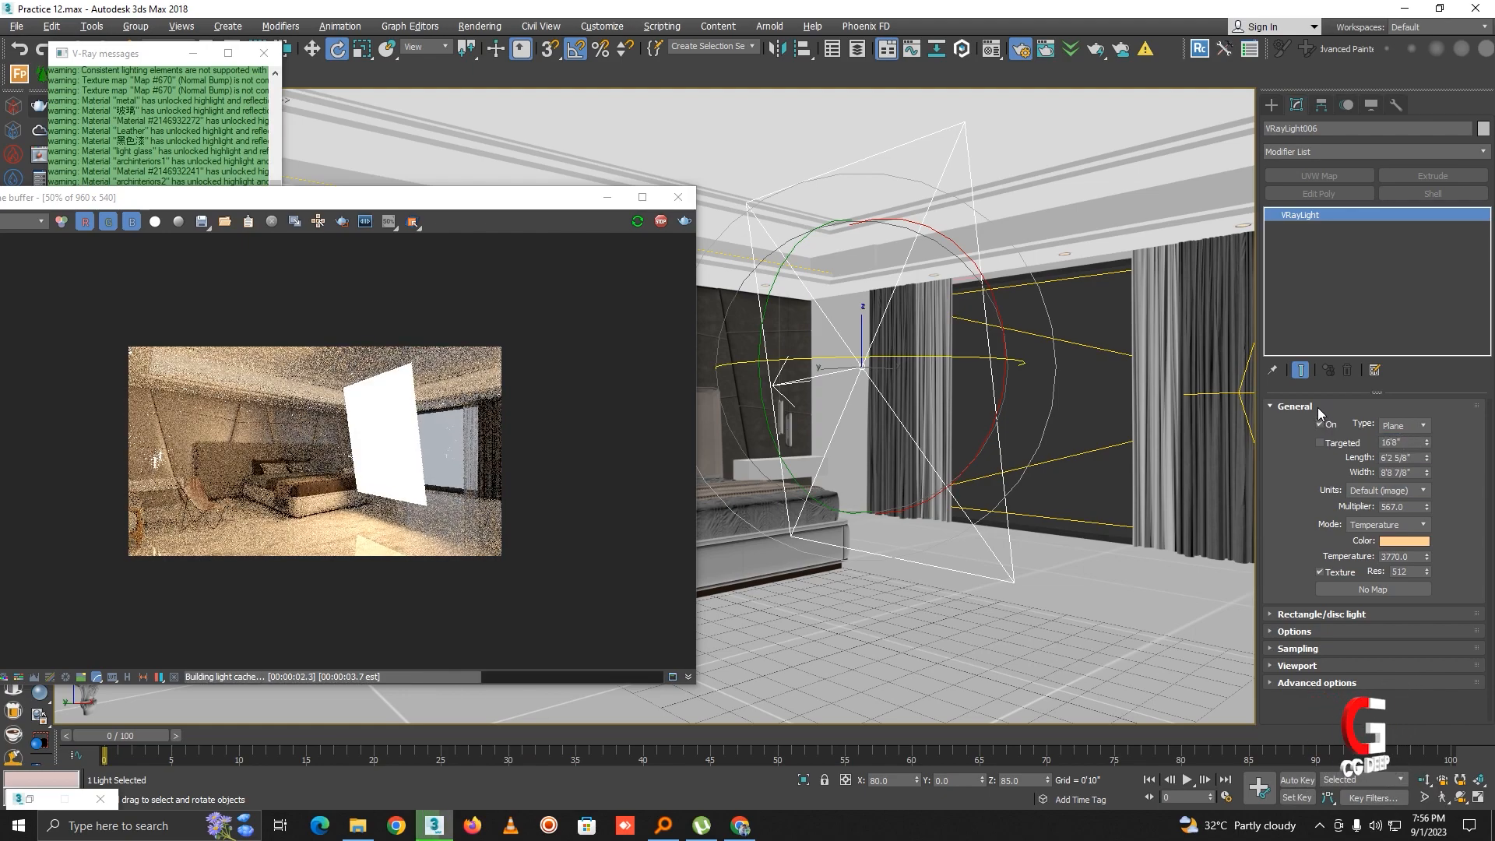
{"action": "left_click", "coordinate": [1331, 427]}
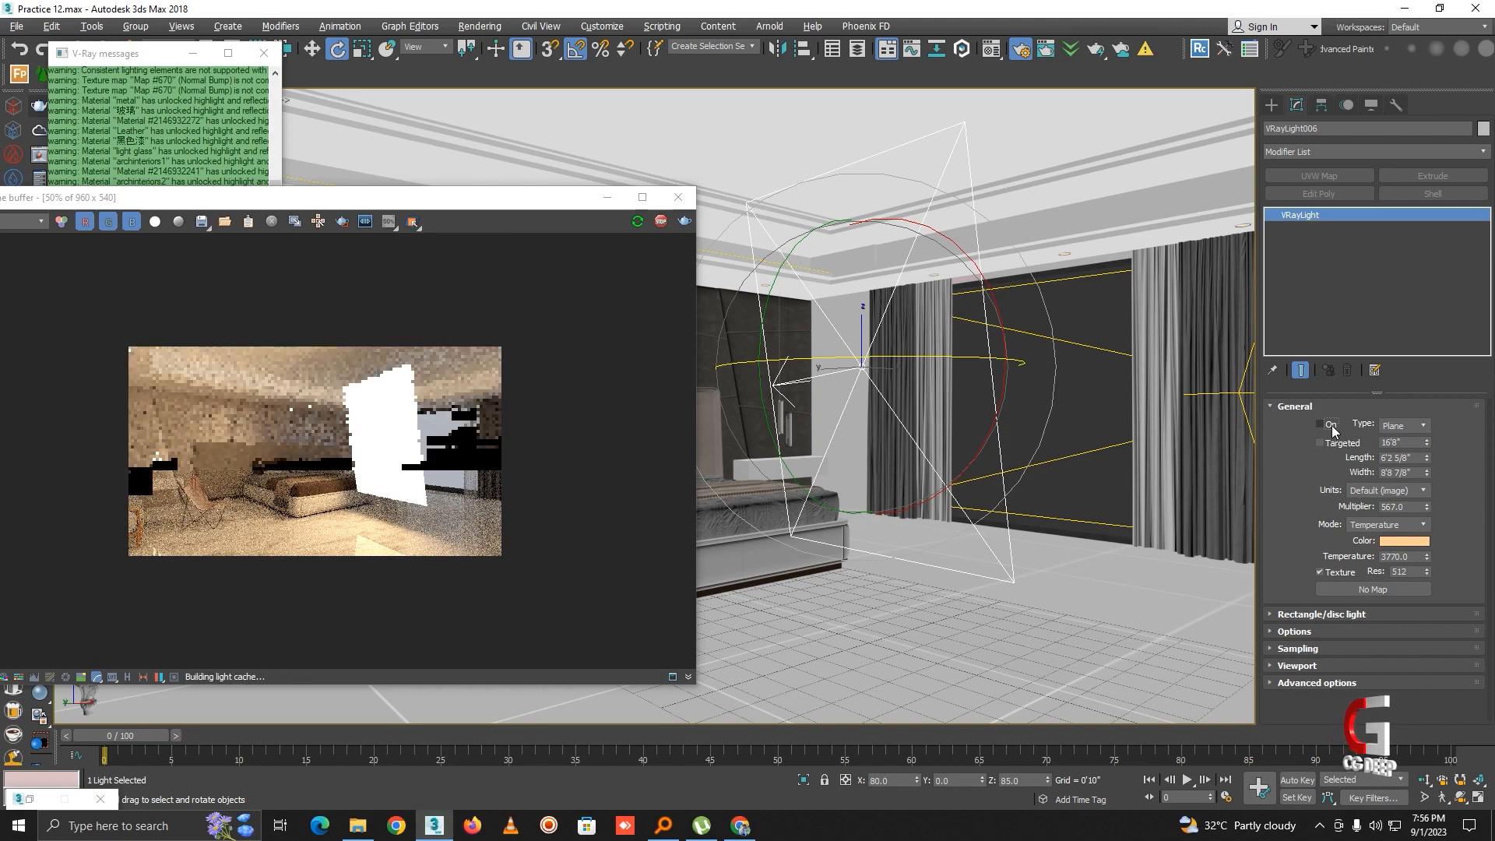
{"action": "left_click", "coordinate": [1331, 427]}
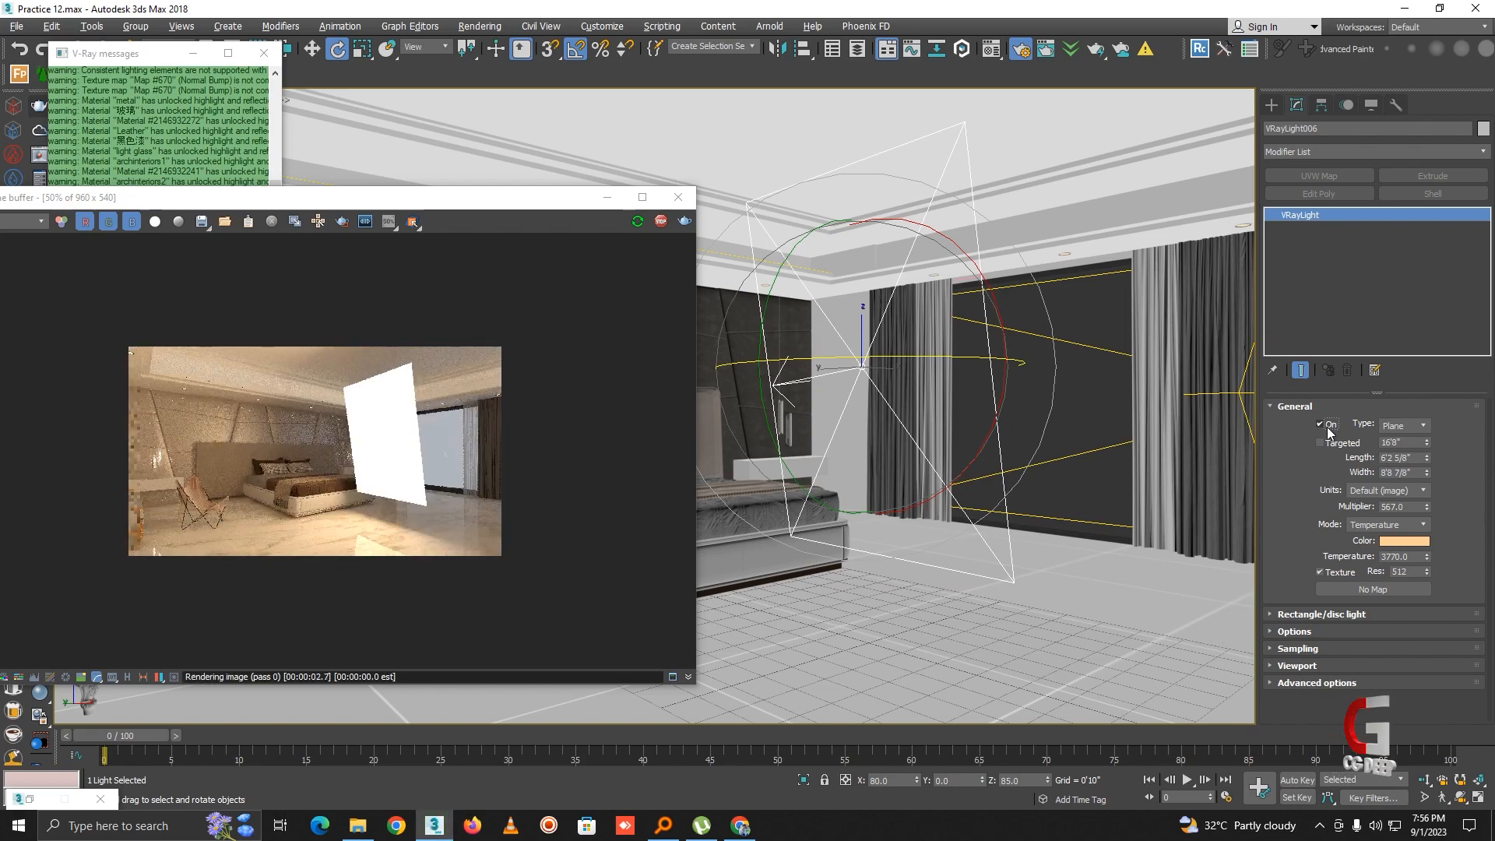
Step: Look through the plane light's rectangle/disc settings and turn off Cast shadows in its options
{"action": "left_click", "coordinate": [1305, 408]}
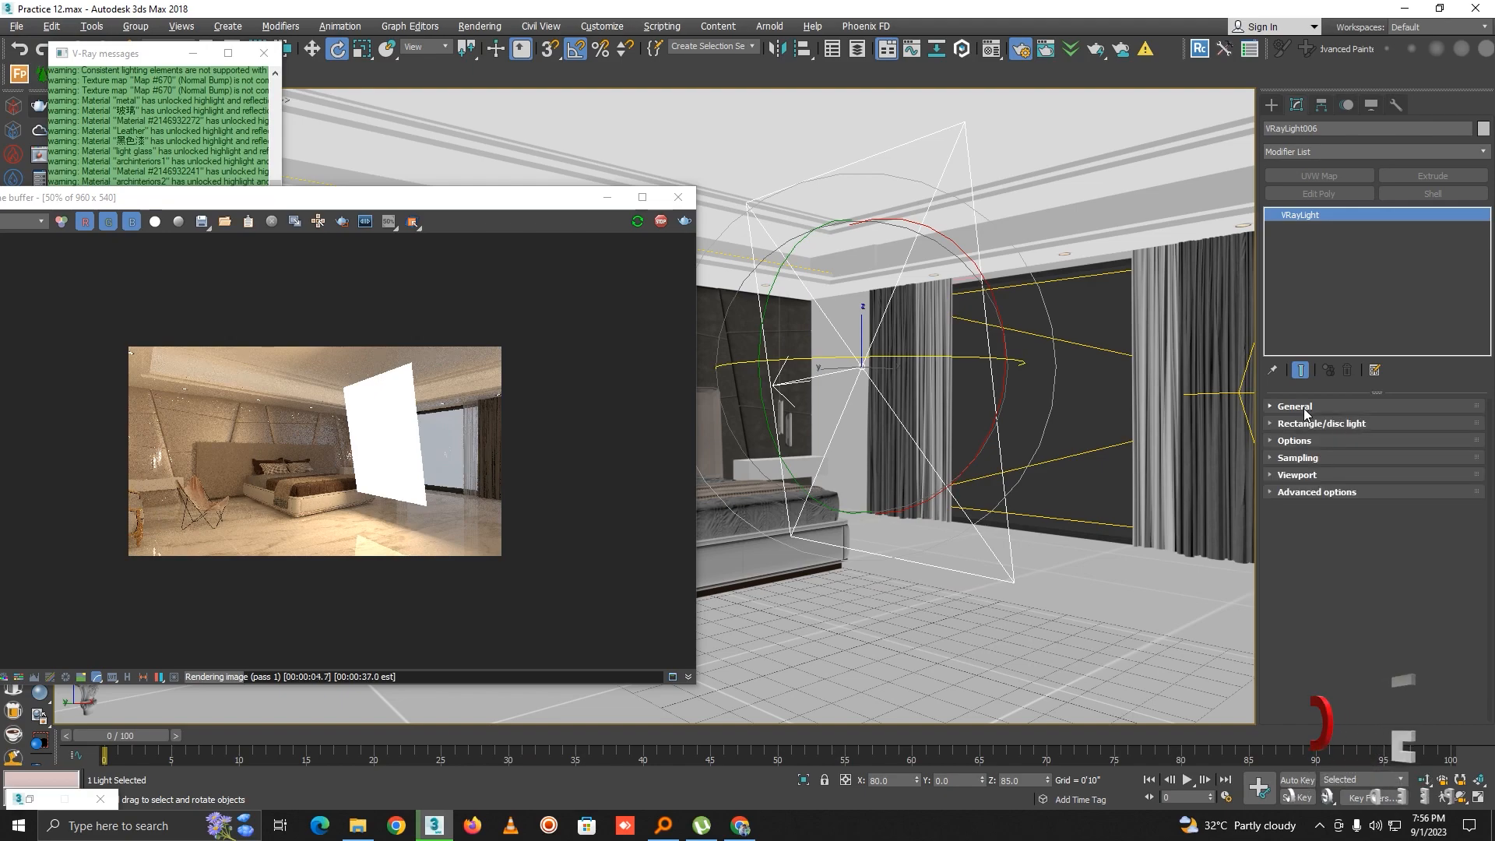
{"action": "left_click", "coordinate": [1302, 423]}
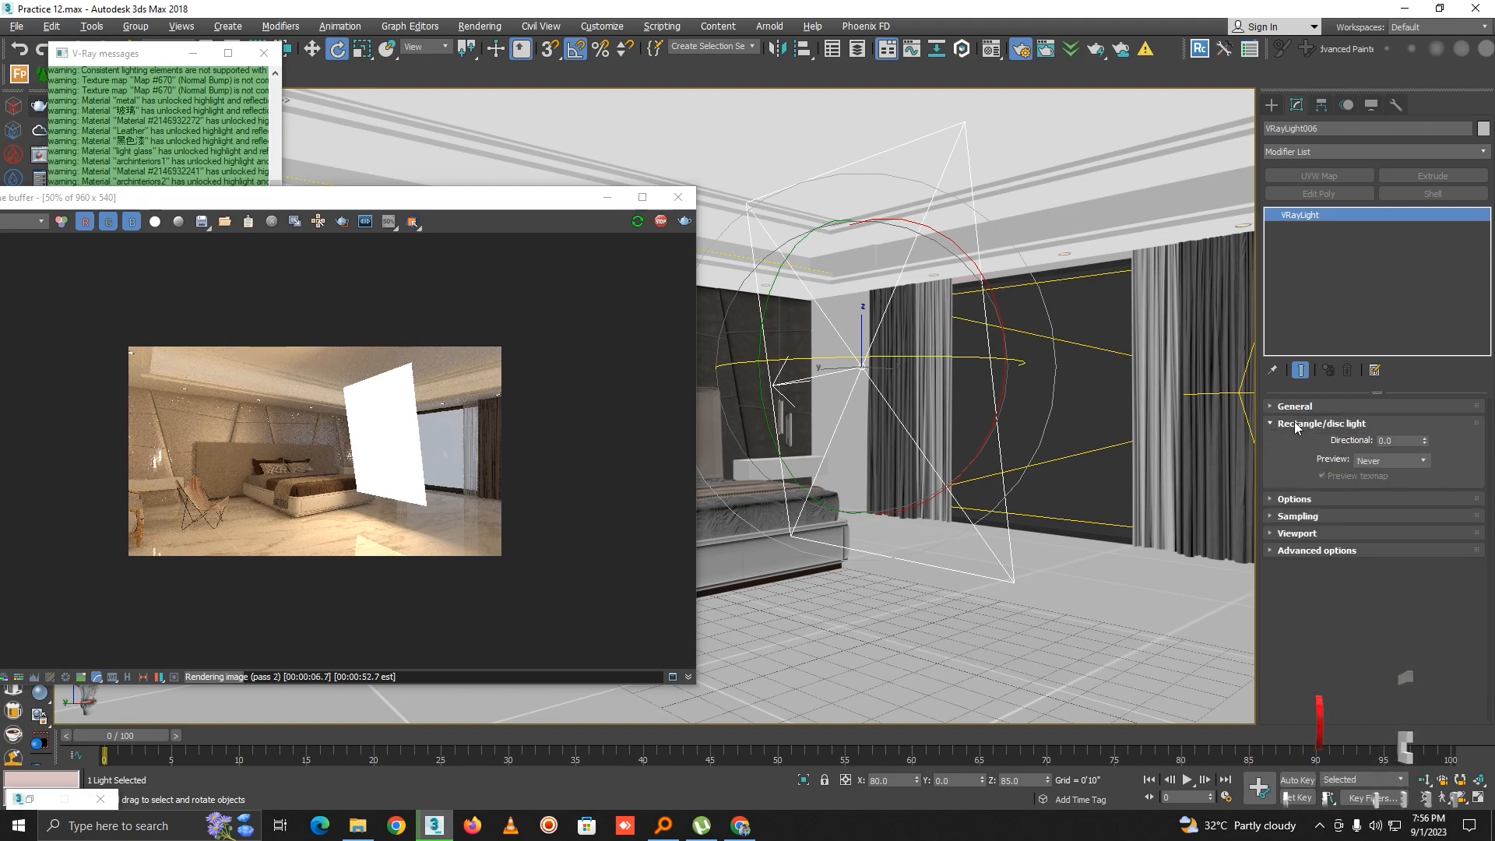
{"action": "left_click", "coordinate": [1295, 422]}
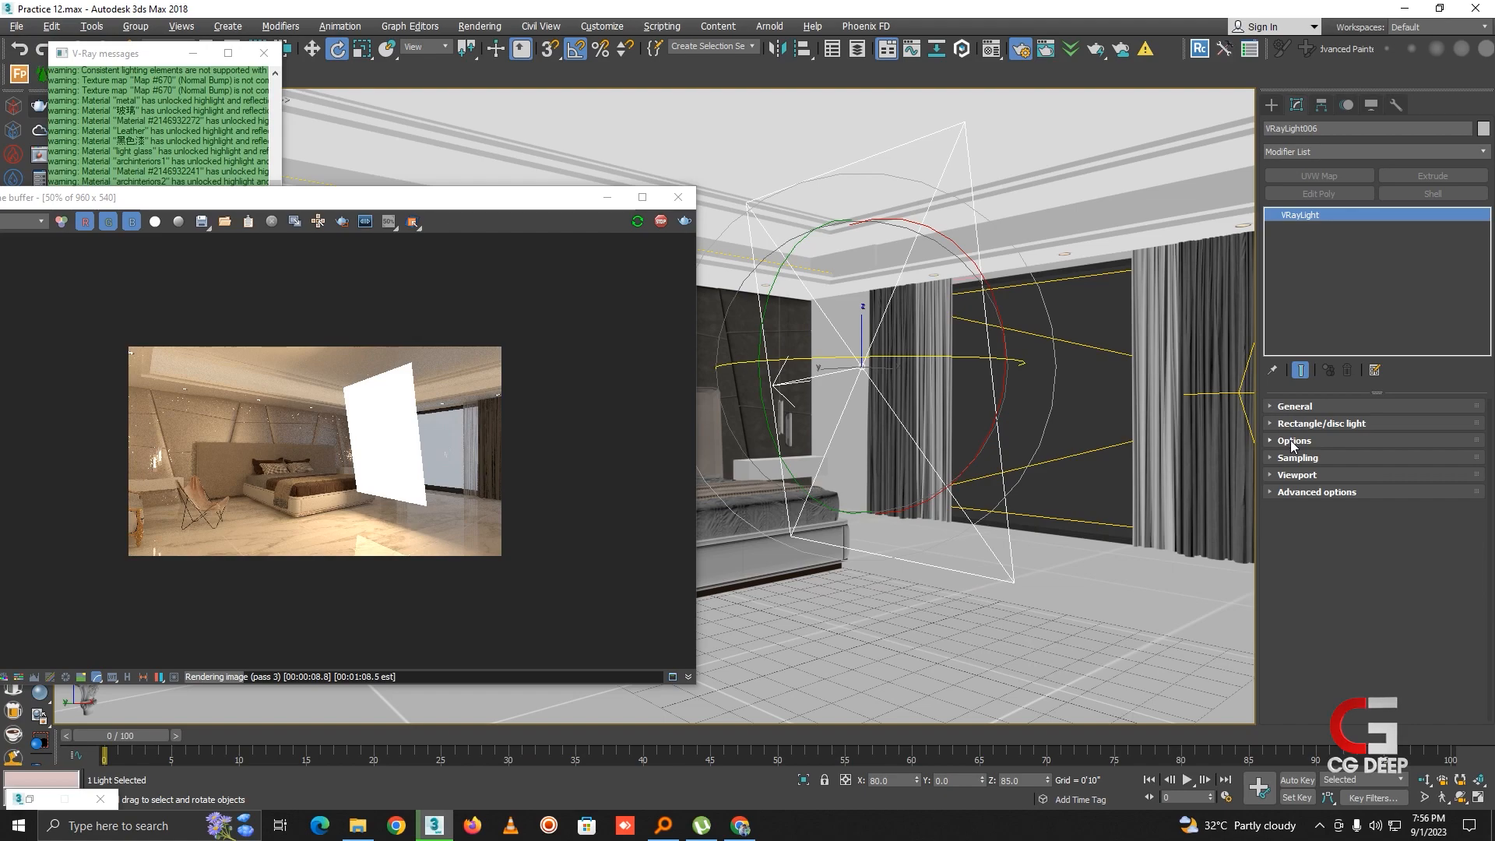
{"action": "left_click", "coordinate": [1293, 441]}
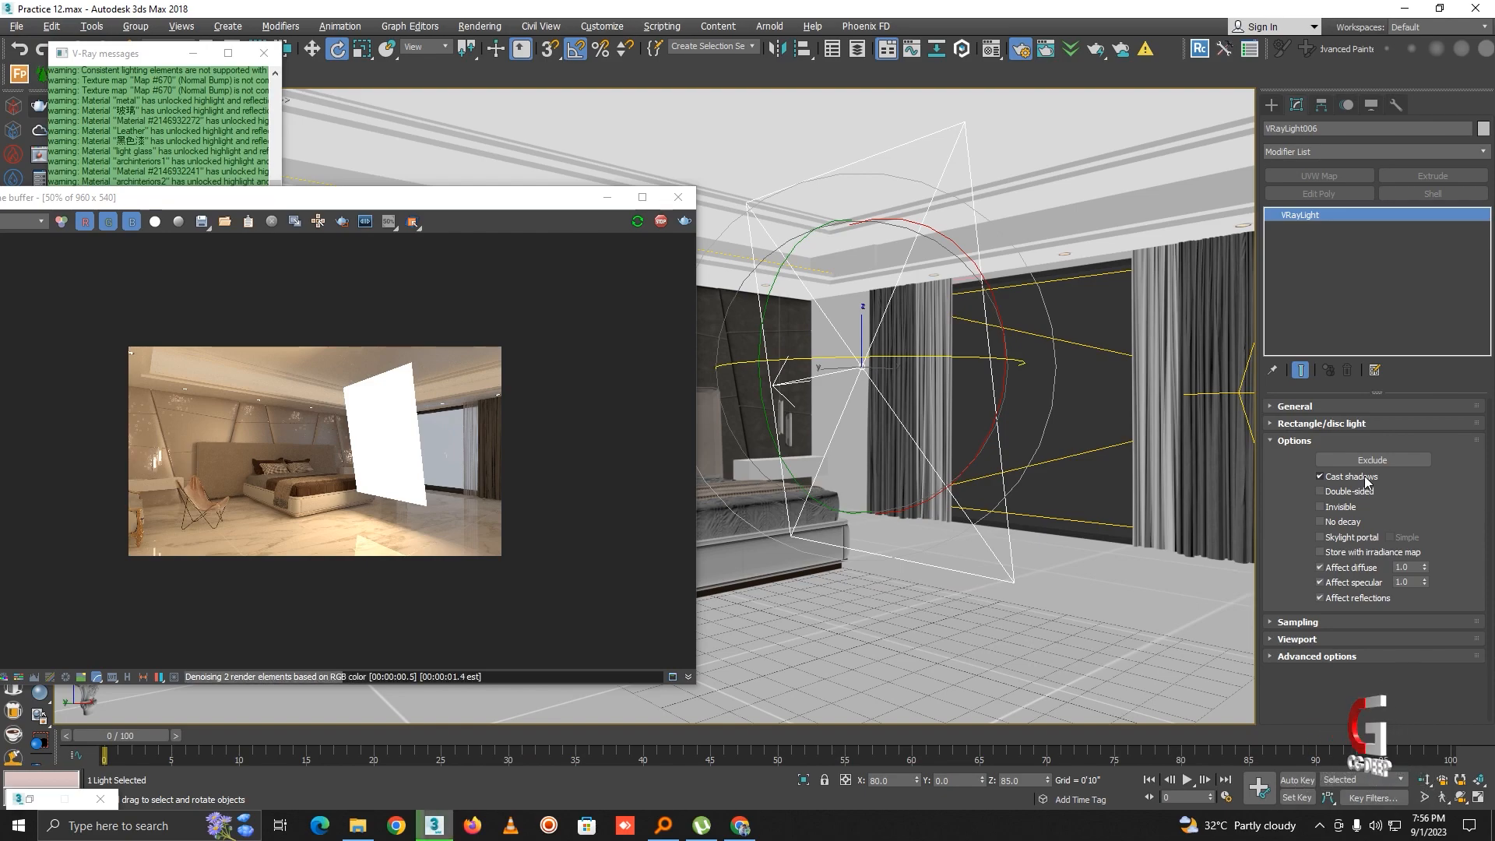
{"action": "left_click", "coordinate": [1367, 482]}
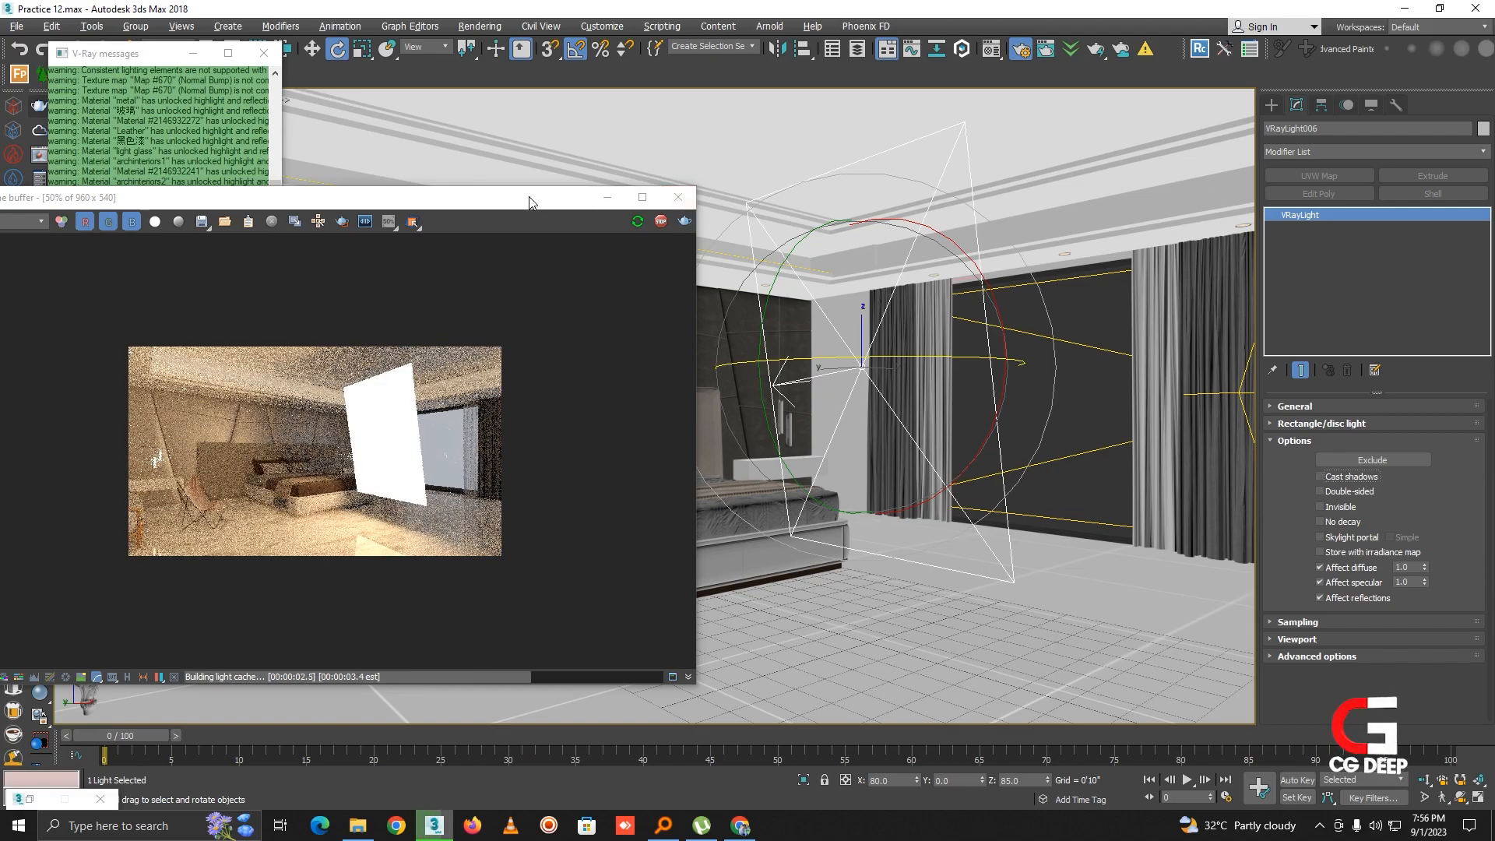
Step: Snap the V-Ray frame buffer to half the screen and zoom the render to 100%
{"action": "left_click_drag", "start_coordinate": [530, 202], "coordinate": [1, 327]}
{"action": "scroll", "coordinate": [227, 441], "scroll_direction": "up", "scroll_amount": 3}
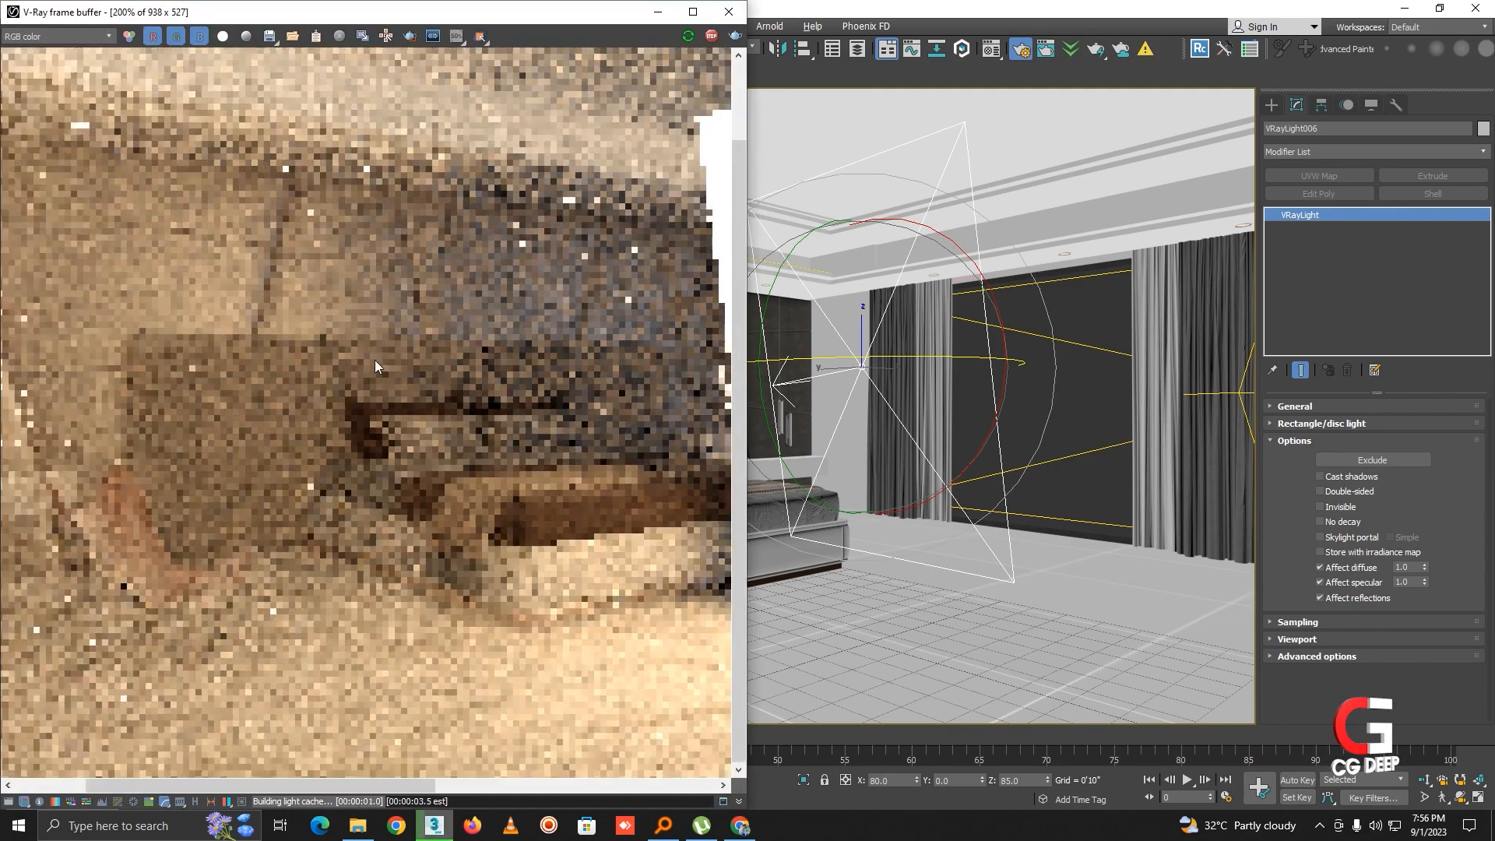
{"action": "scroll", "coordinate": [258, 432], "scroll_direction": "down", "scroll_amount": 3}
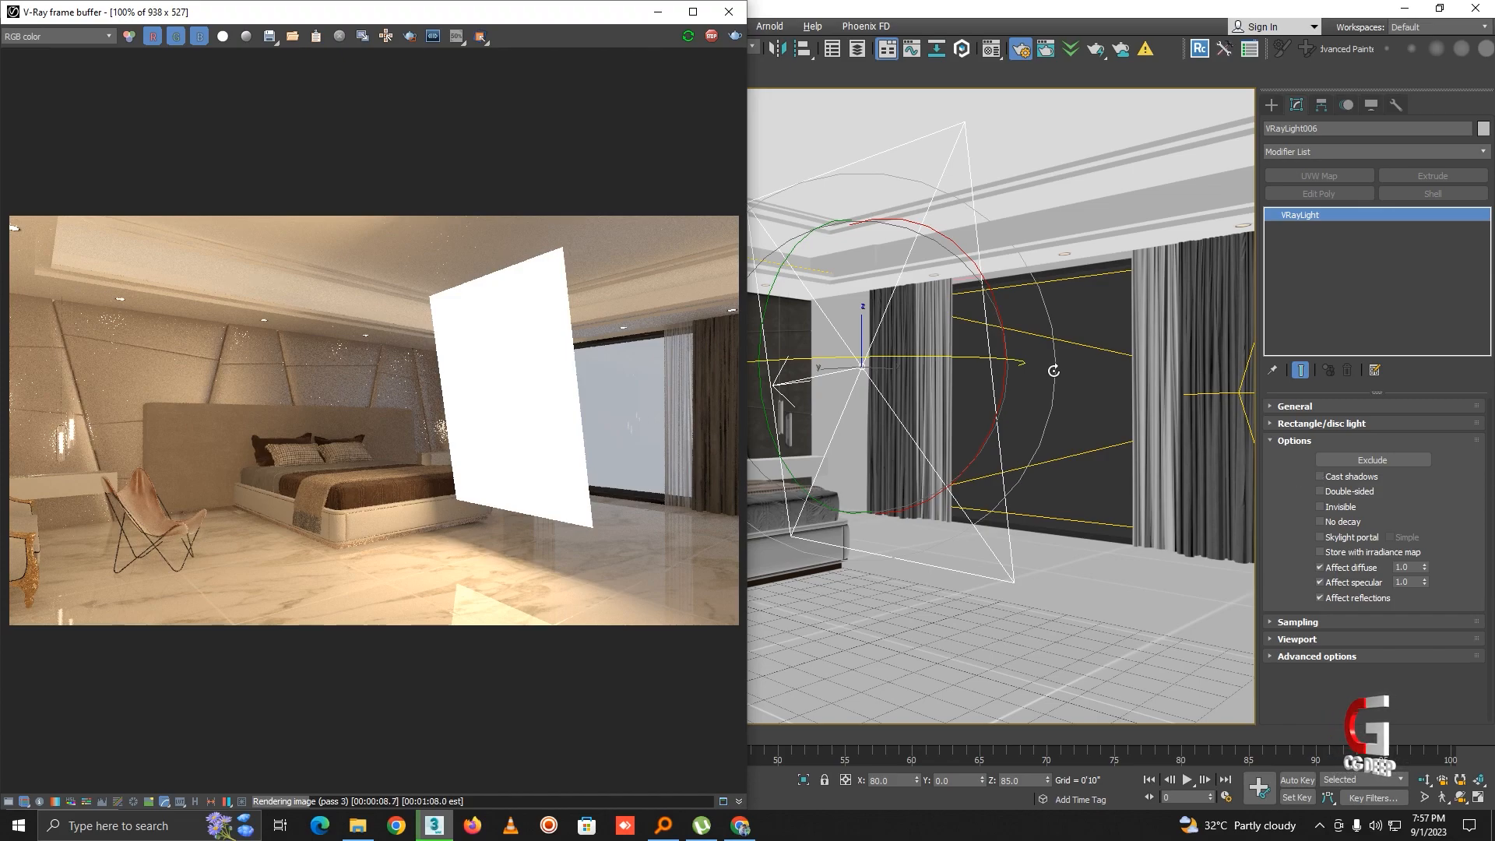
Step: Turn the window light's Cast shadows option off and back on, comparing the render around the chair and bed
{"action": "left_click", "coordinate": [1072, 343]}
{"action": "left_click", "coordinate": [1078, 343]}
{"action": "left_click", "coordinate": [1078, 343]}
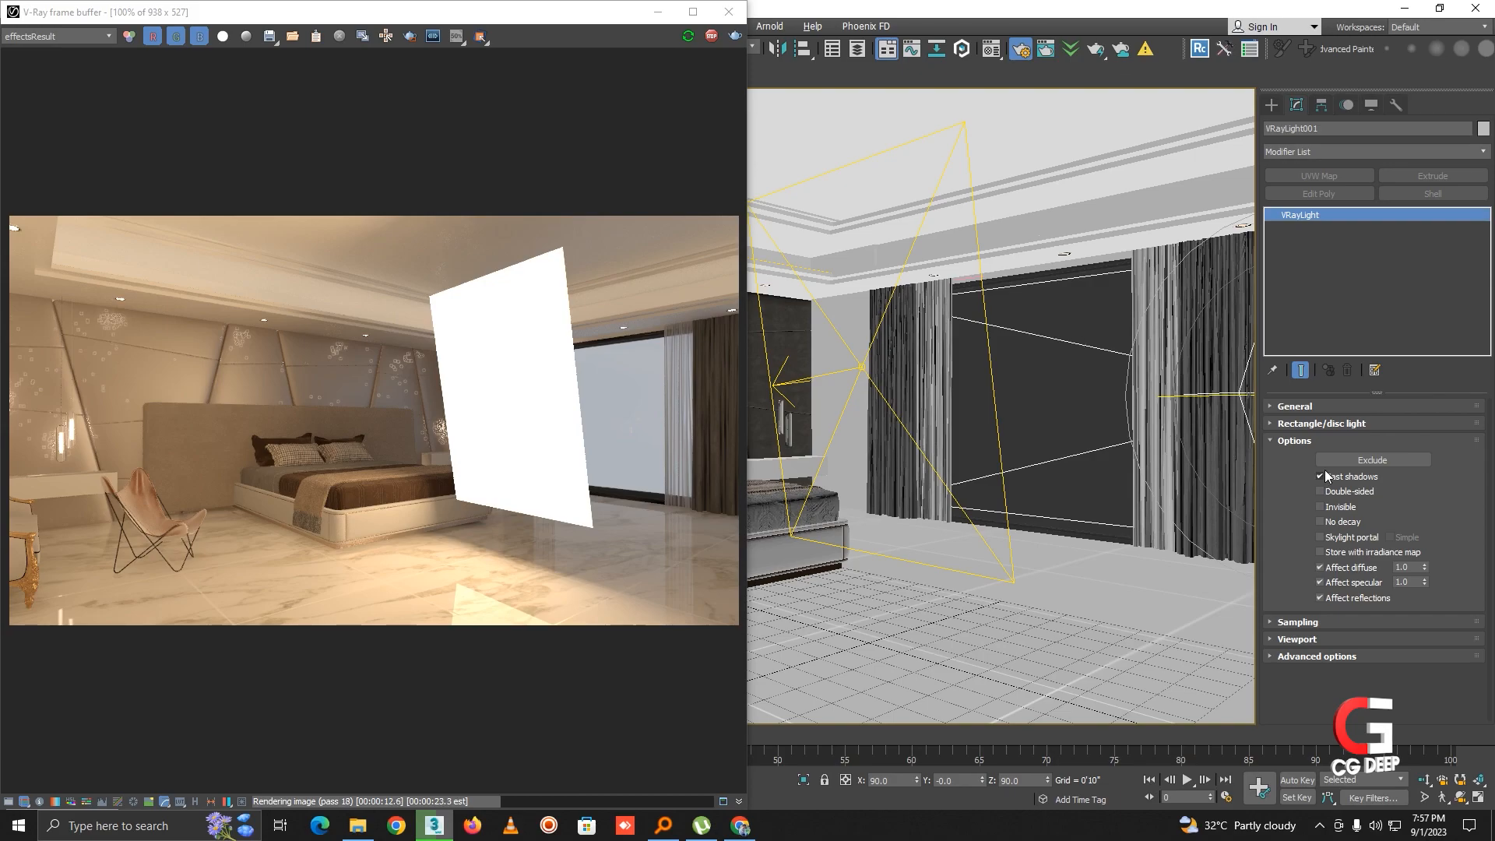
{"action": "left_click", "coordinate": [1321, 476]}
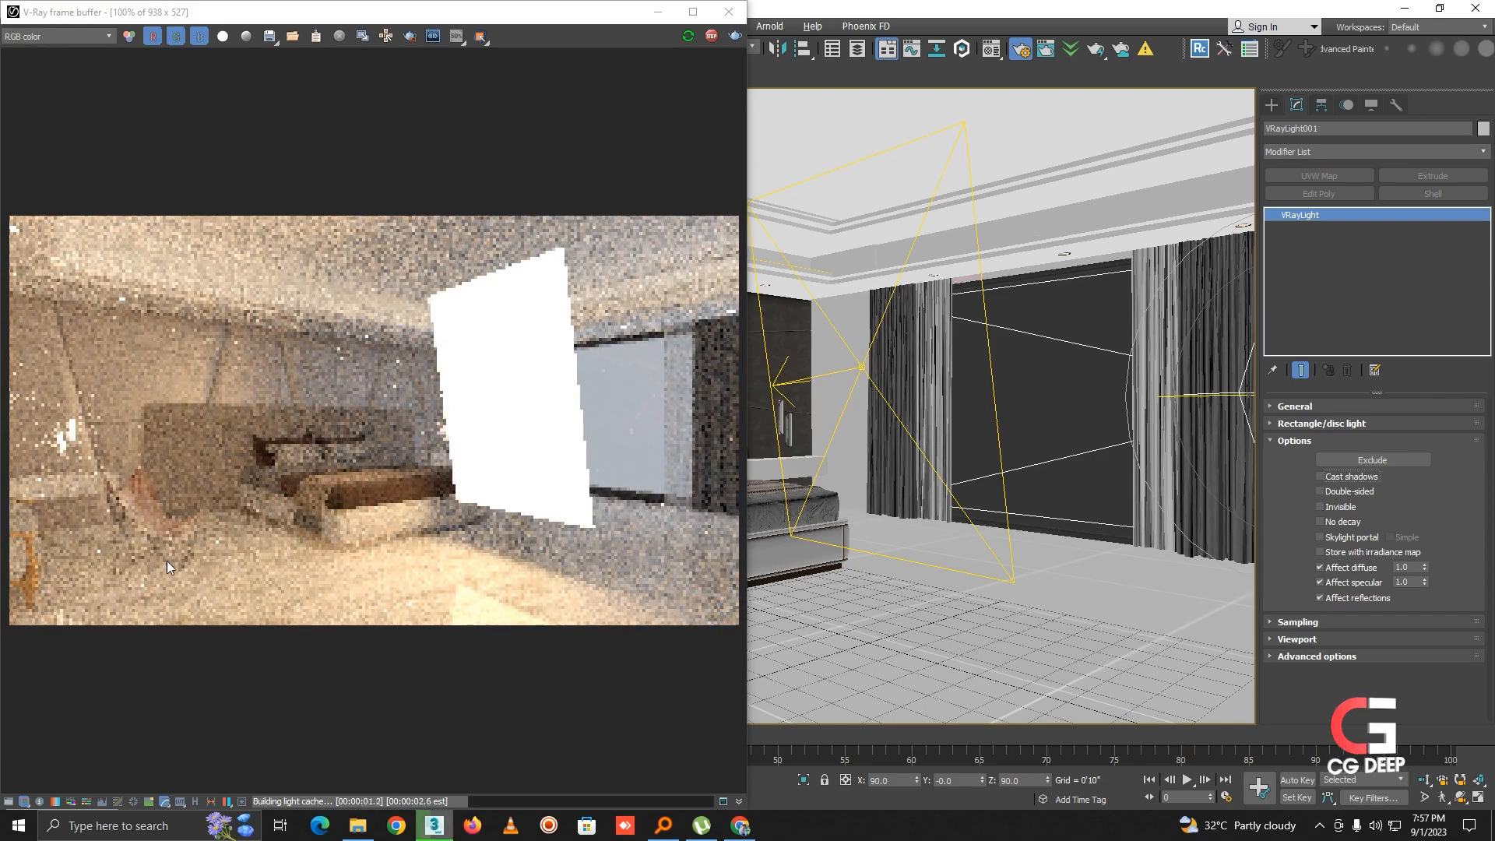
{"action": "scroll", "coordinate": [110, 567], "scroll_direction": "up", "scroll_amount": 2}
{"action": "scroll", "coordinate": [348, 455], "scroll_direction": "up", "scroll_amount": 3}
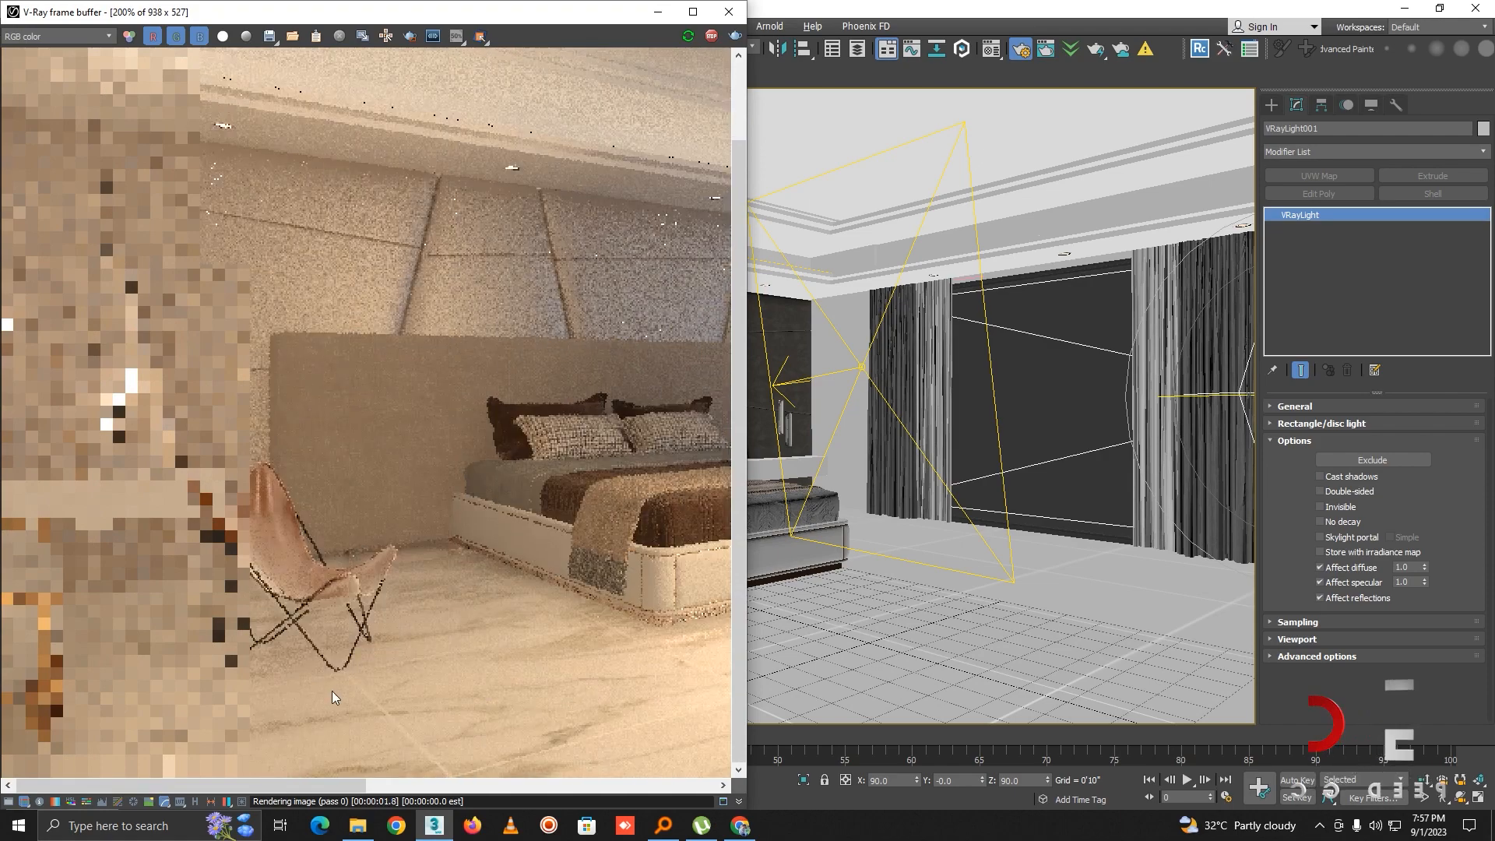
{"action": "middle_click_drag", "start_coordinate": [500, 668], "coordinate": [320, 651]}
{"action": "middle_click_drag", "start_coordinate": [573, 605], "coordinate": [296, 634]}
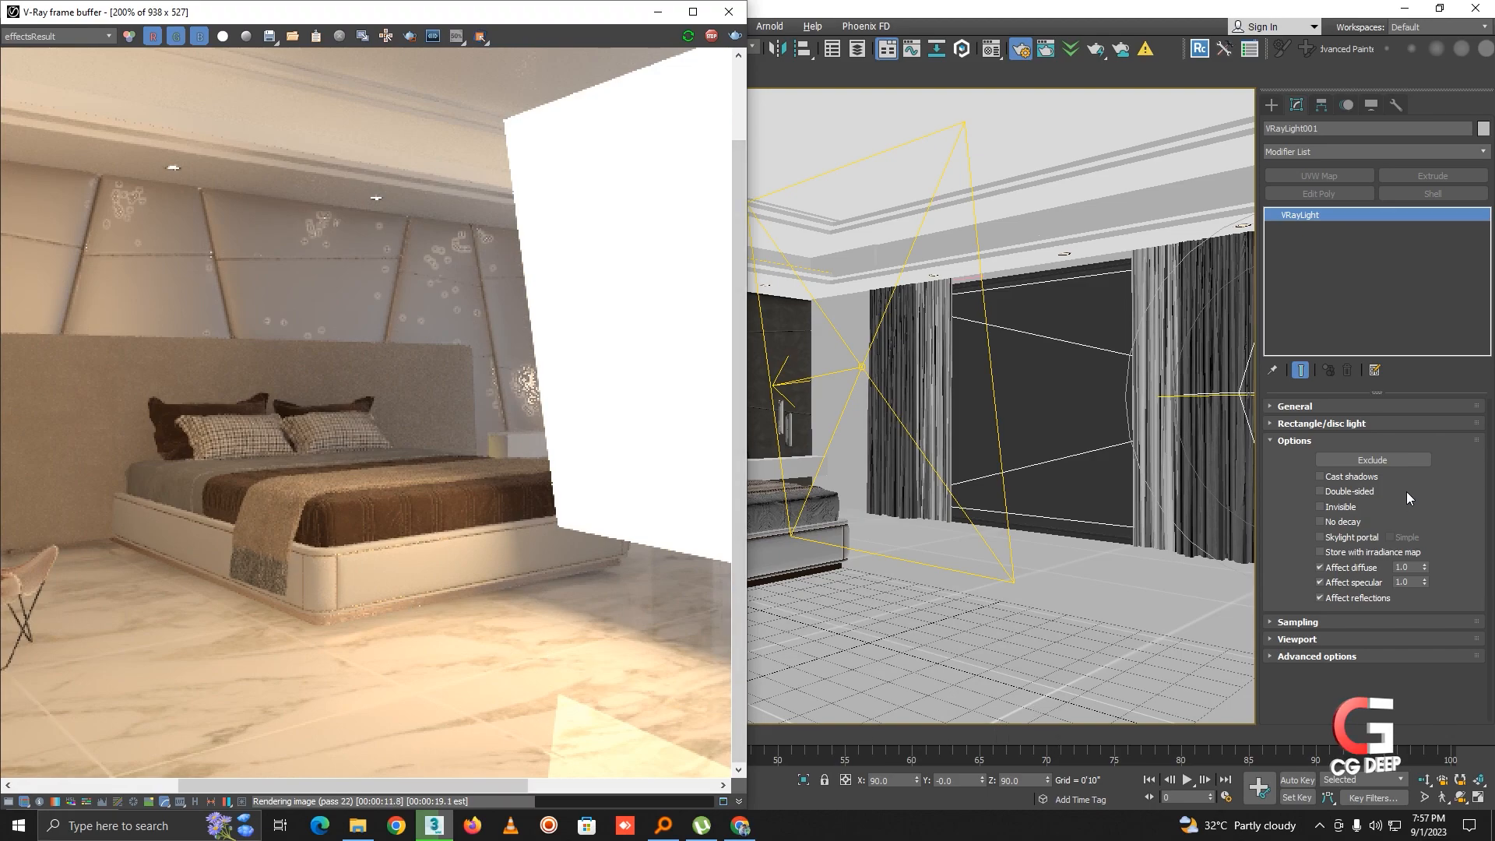
{"action": "left_click", "coordinate": [1355, 477]}
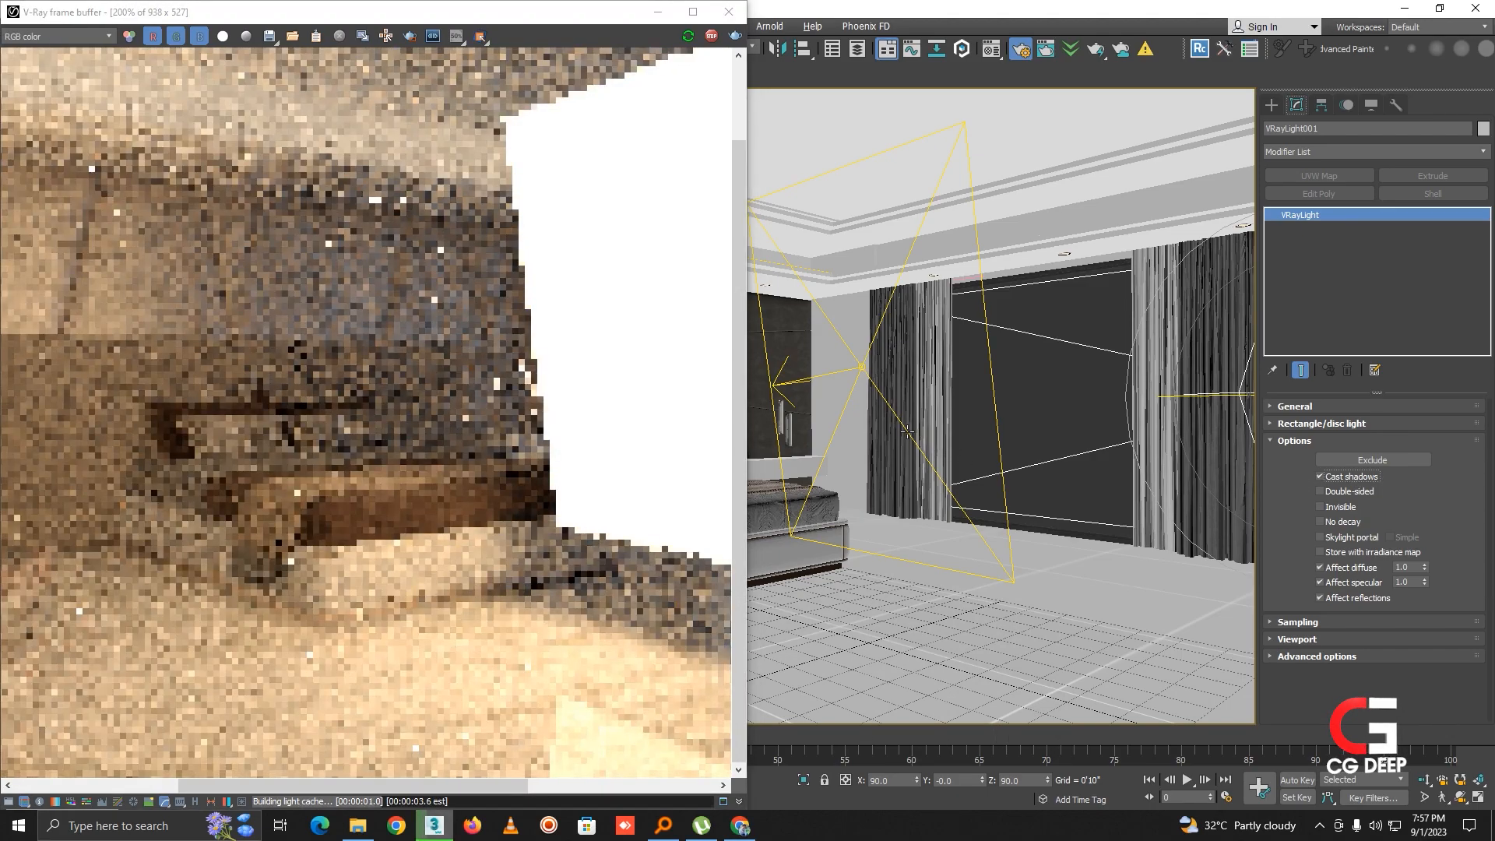
Step: Select the light at the window and turn it off in its general settings
{"action": "left_click", "coordinate": [999, 454]}
{"action": "scroll", "coordinate": [339, 409], "scroll_direction": "down", "scroll_amount": 2}
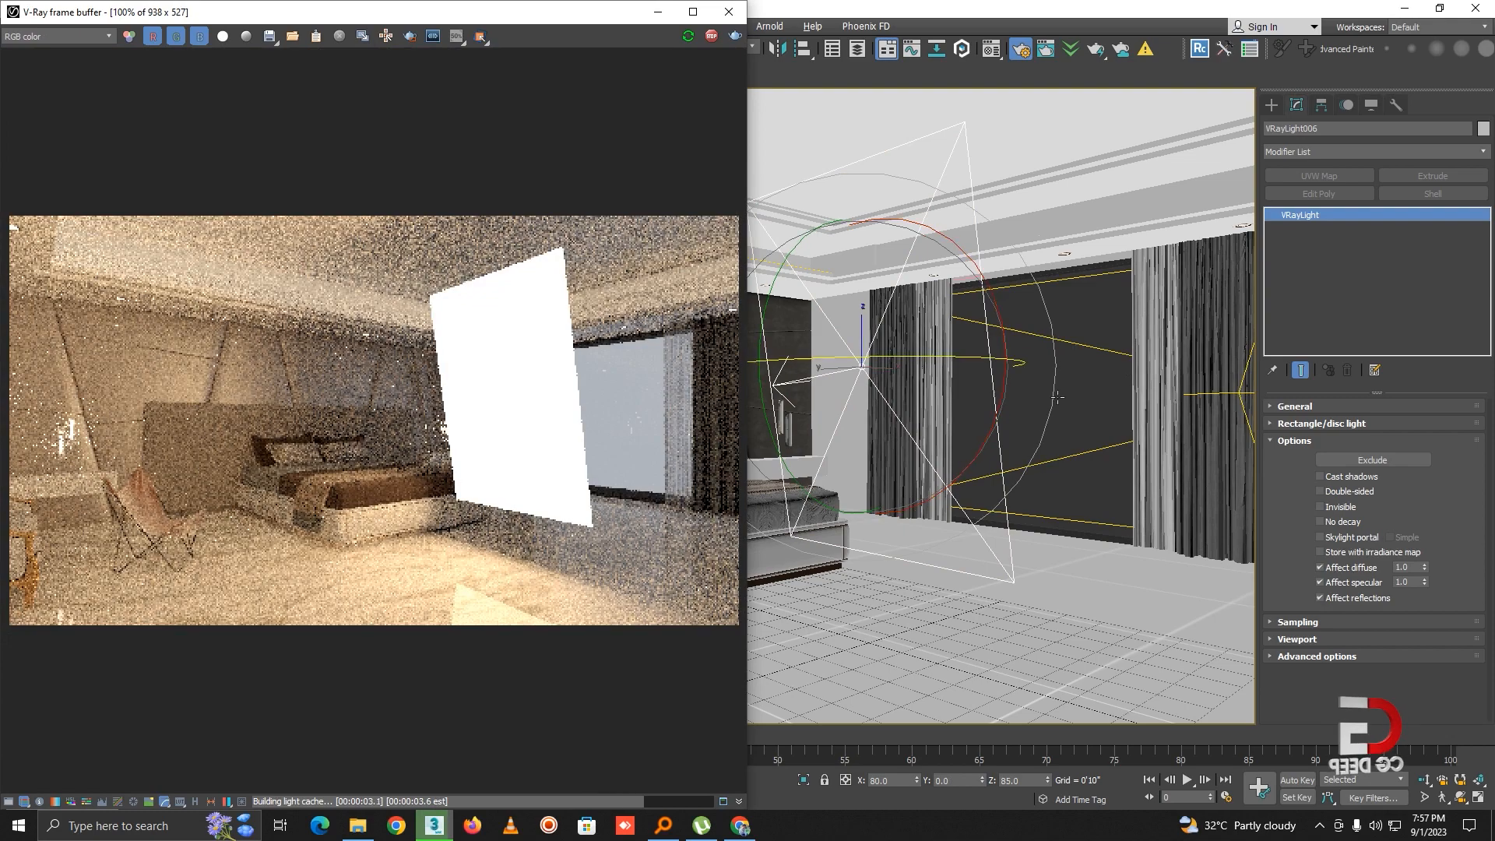
{"action": "left_click", "coordinate": [1072, 463]}
{"action": "left_click", "coordinate": [1289, 415]}
{"action": "left_click", "coordinate": [1289, 413]}
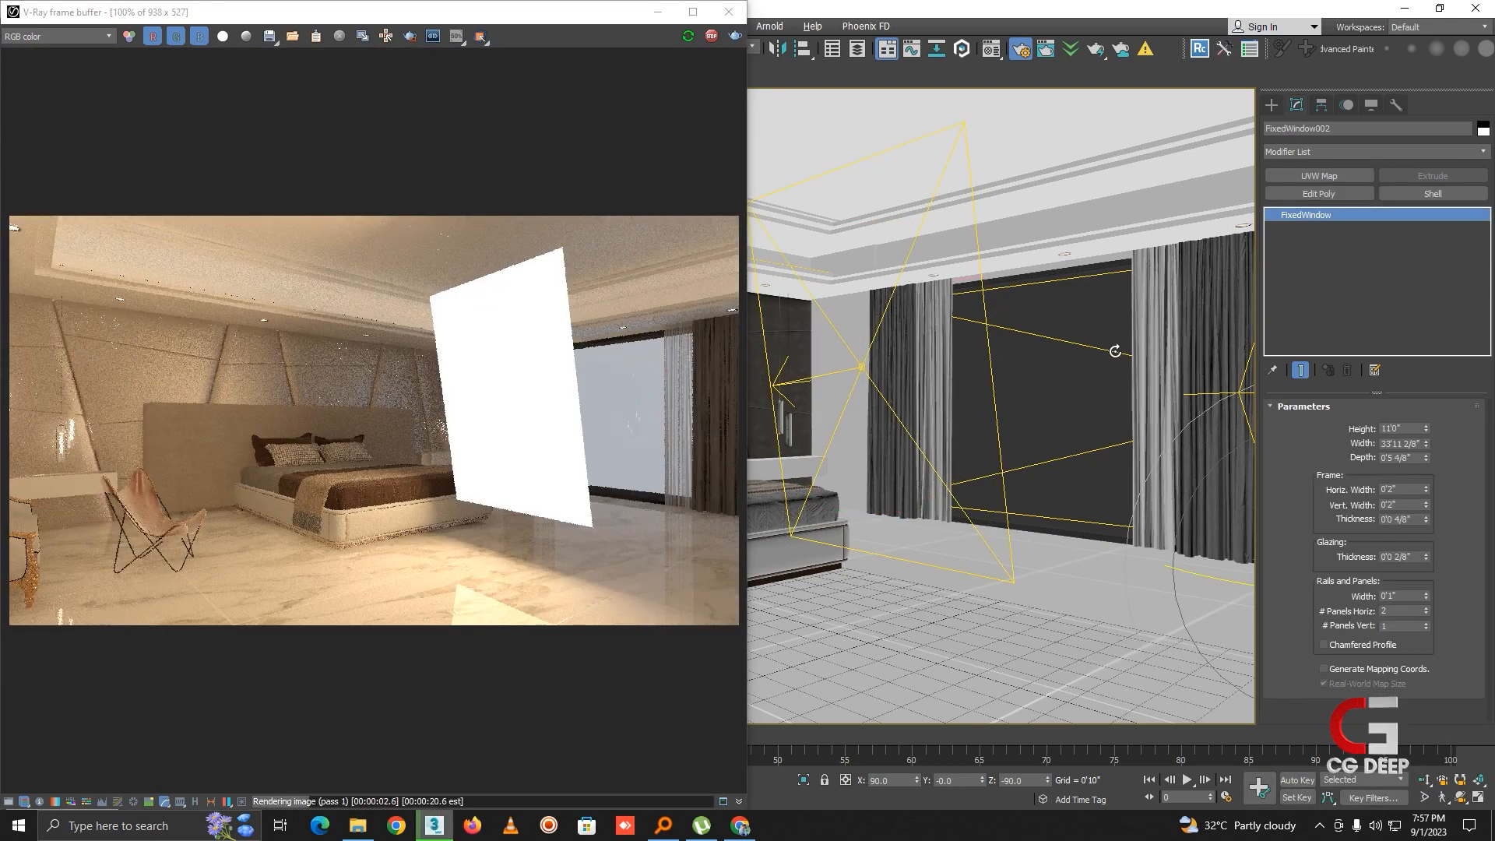
{"action": "left_click", "coordinate": [1115, 351]}
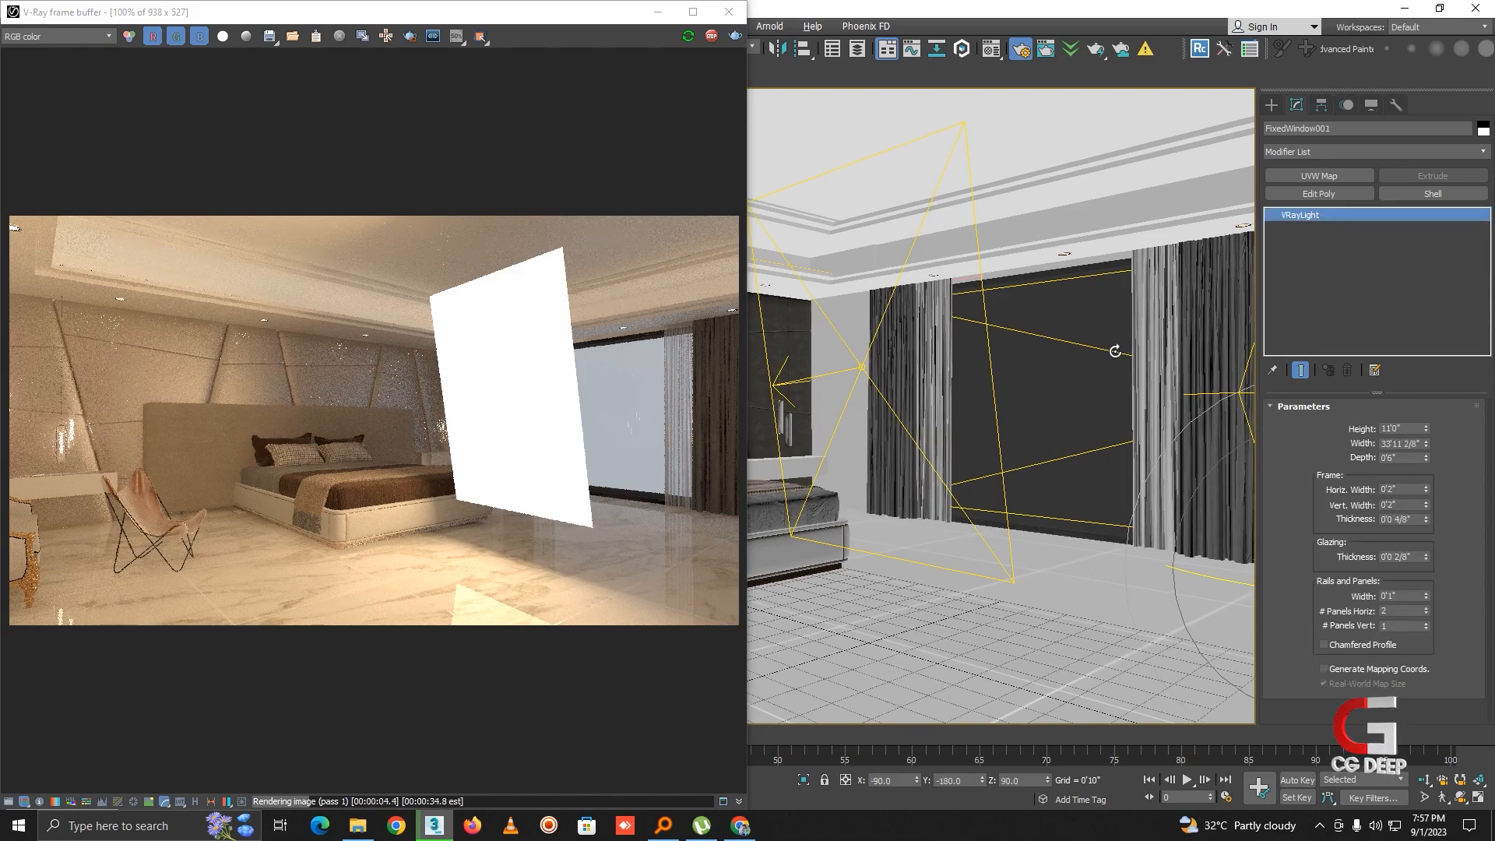
{"action": "left_click", "coordinate": [1115, 352]}
{"action": "left_click", "coordinate": [1296, 407]}
{"action": "left_click", "coordinate": [1320, 424]}
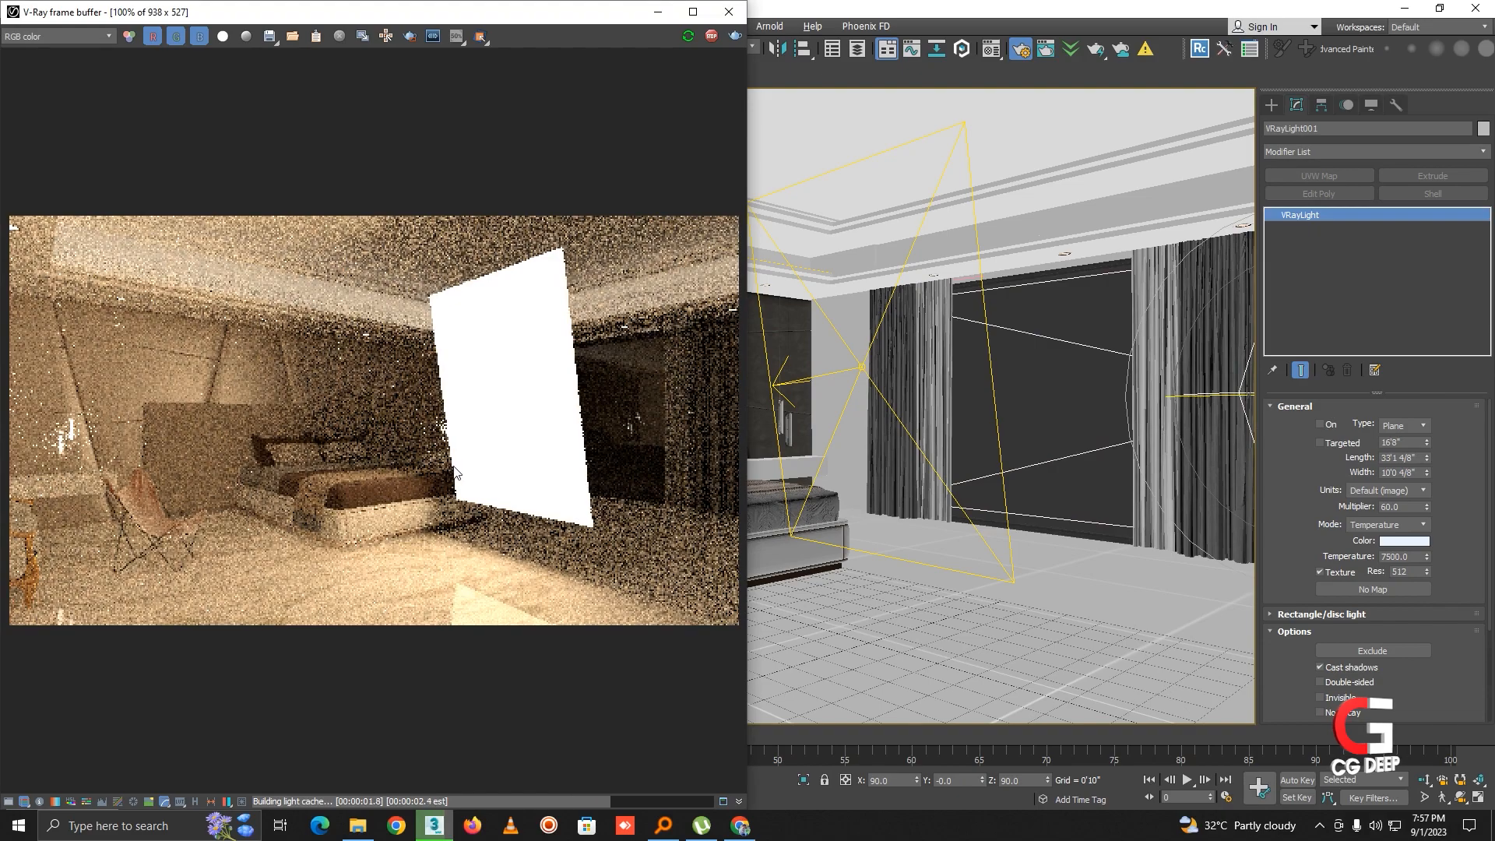
Step: Select the plane light inside the room and examine the chair and bed in the render for shadows
{"action": "left_click", "coordinate": [899, 421]}
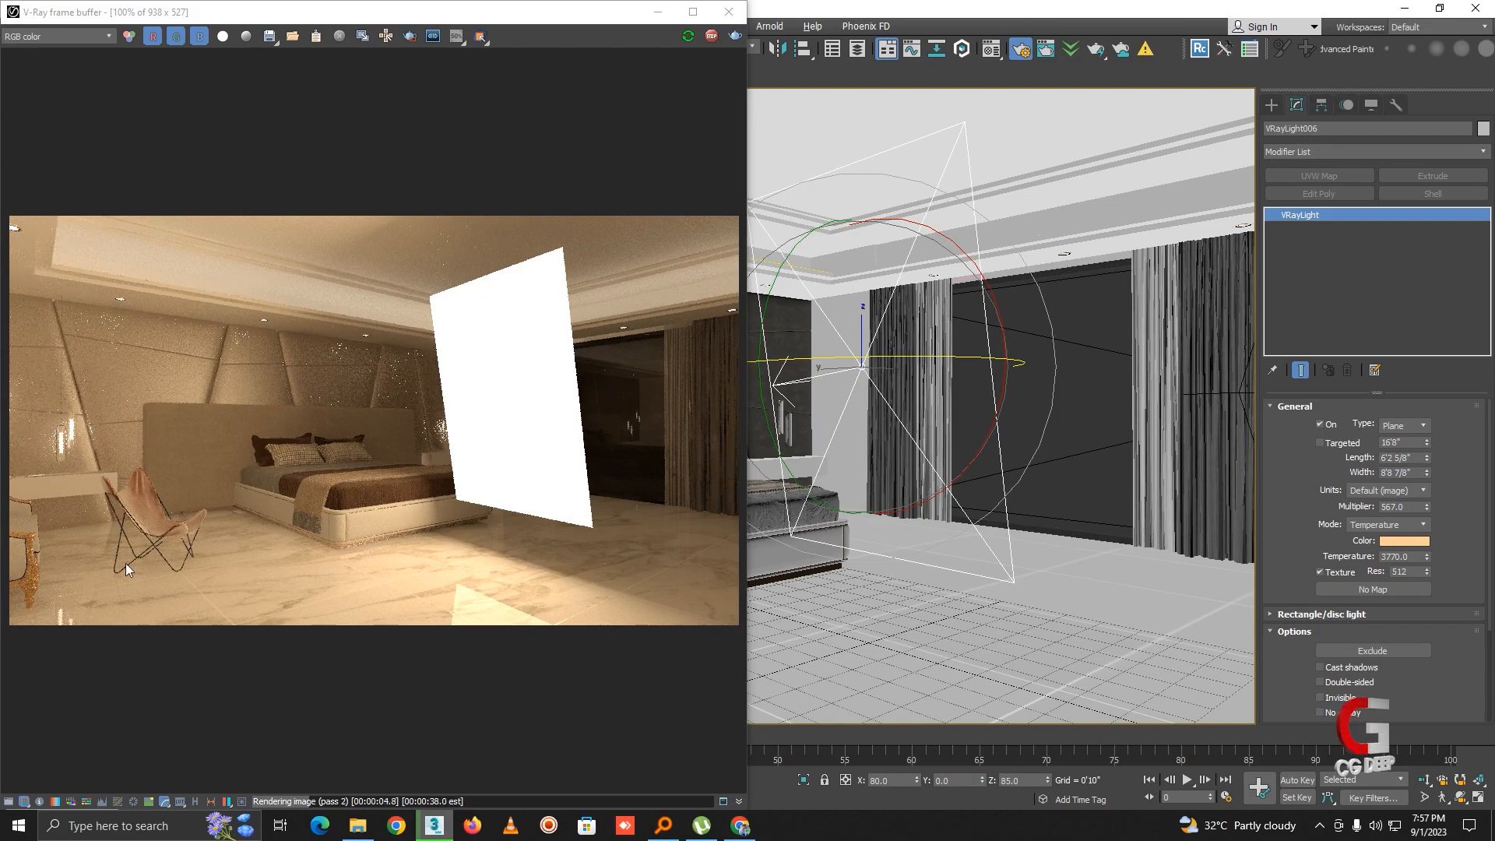
{"action": "scroll", "coordinate": [124, 563], "scroll_direction": "up", "scroll_amount": 1}
{"action": "middle_click_drag", "start_coordinate": [142, 537], "coordinate": [210, 522]}
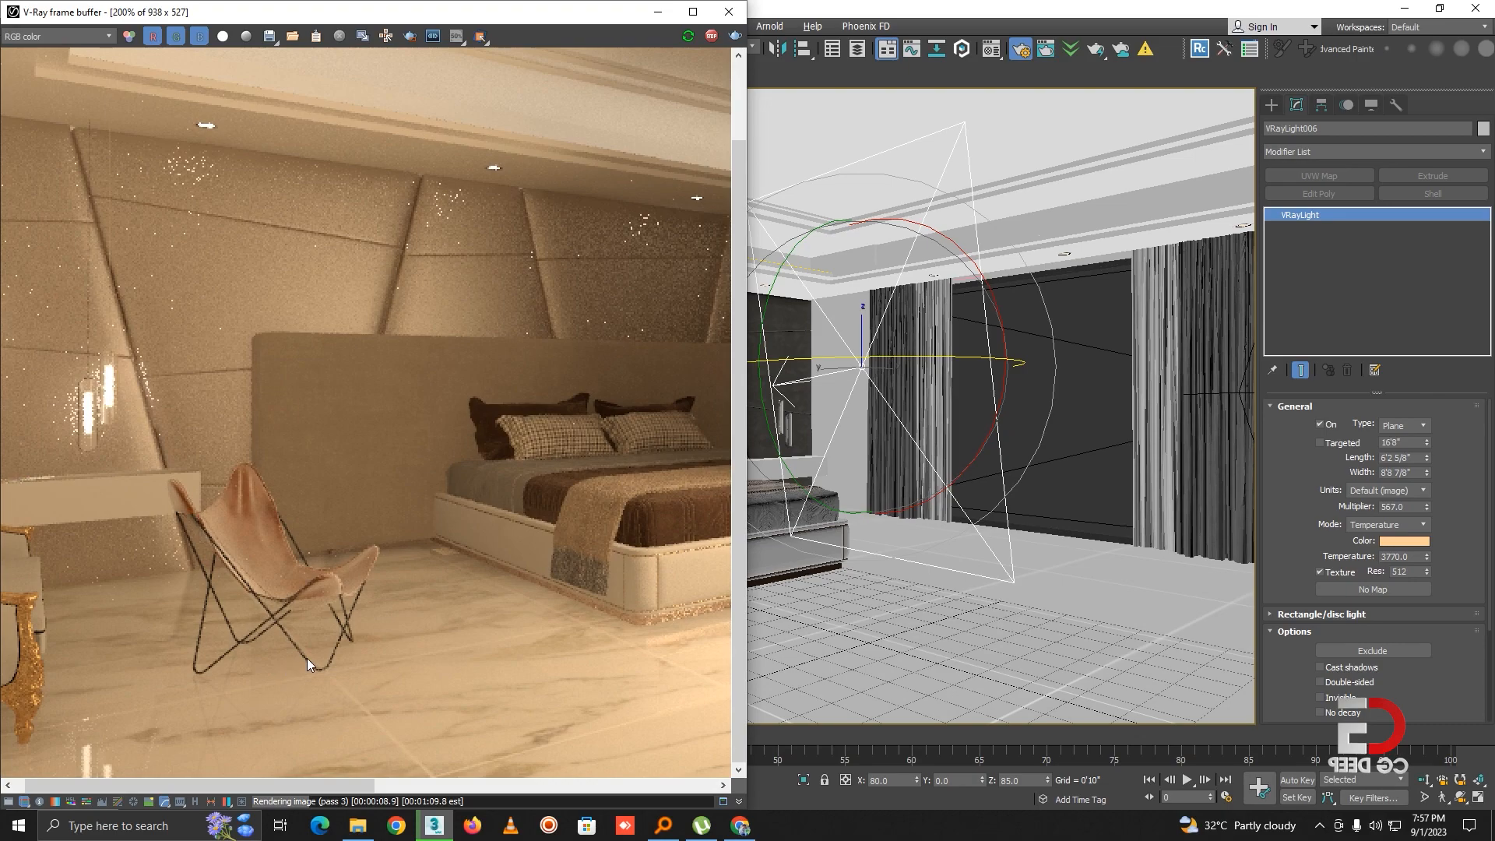
{"action": "middle_click_drag", "start_coordinate": [440, 651], "coordinate": [61, 623]}
{"action": "scroll", "coordinate": [226, 623], "scroll_direction": "up", "scroll_amount": 1}
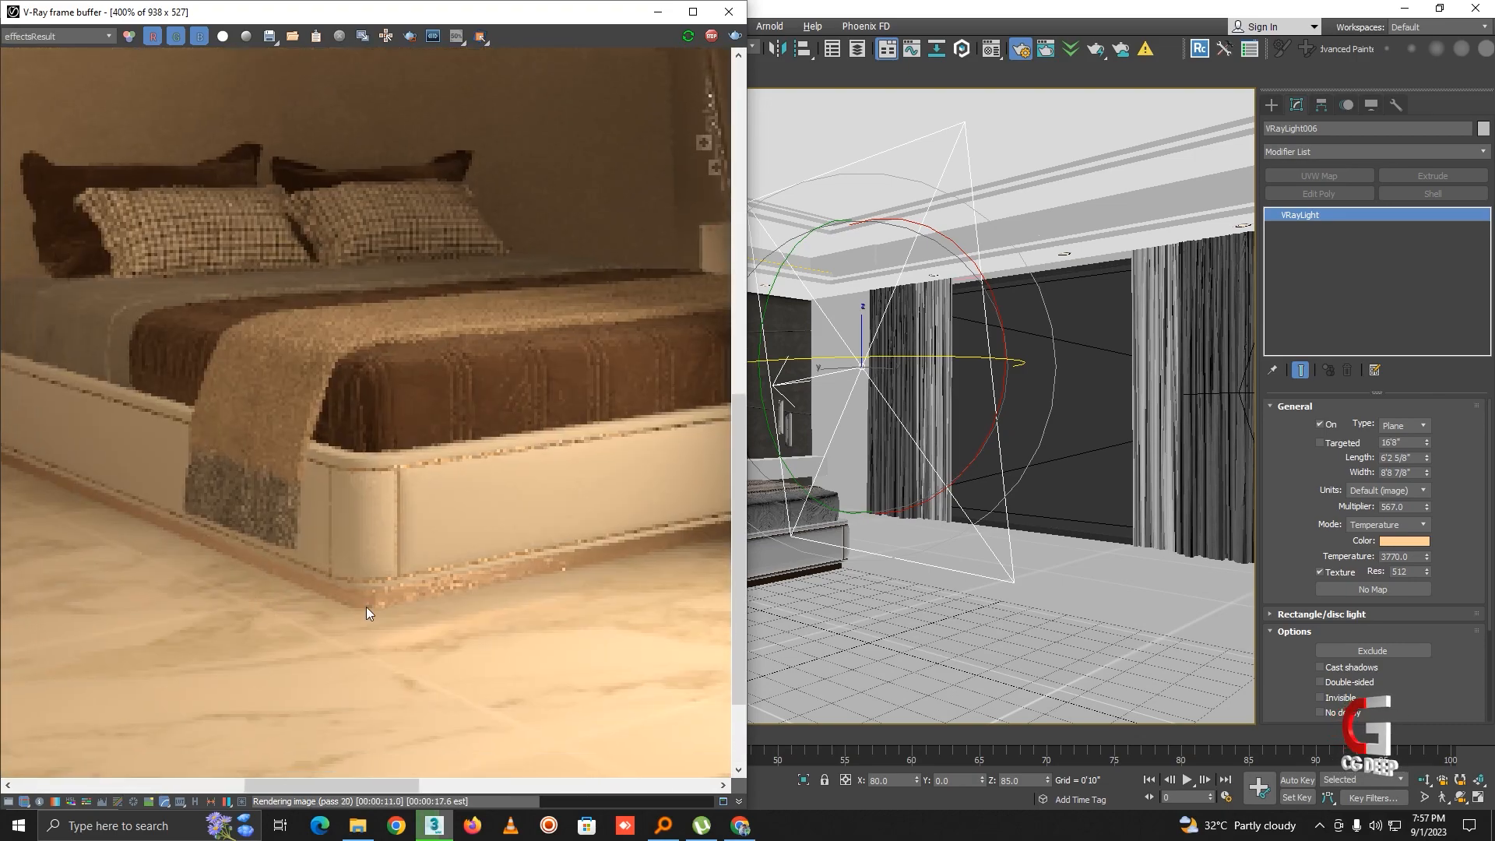
{"action": "scroll", "coordinate": [349, 623], "scroll_direction": "down", "scroll_amount": 1}
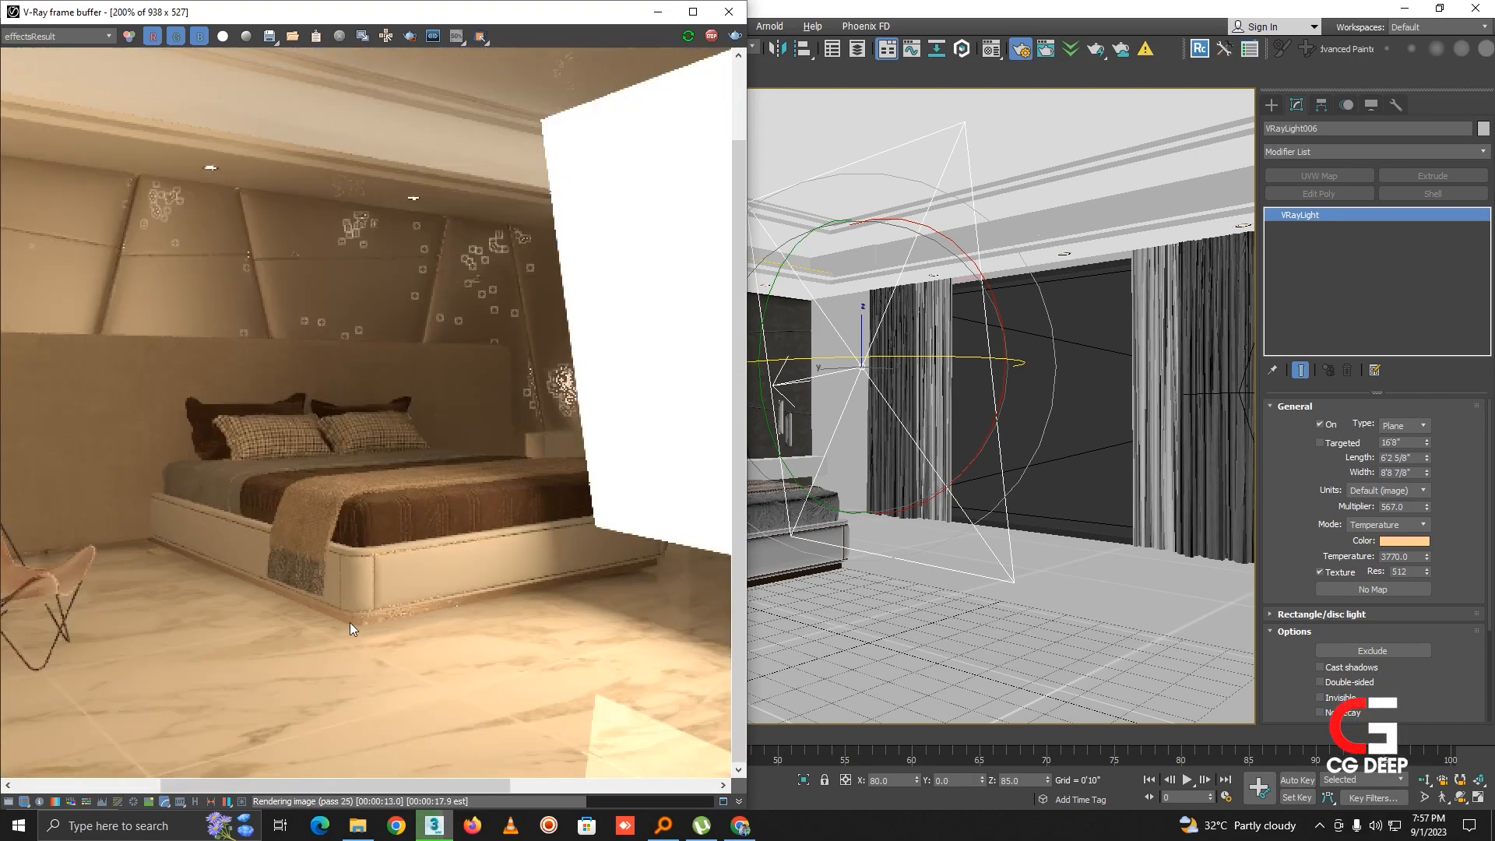
{"action": "middle_click_drag", "start_coordinate": [349, 623], "coordinate": [584, 534]}
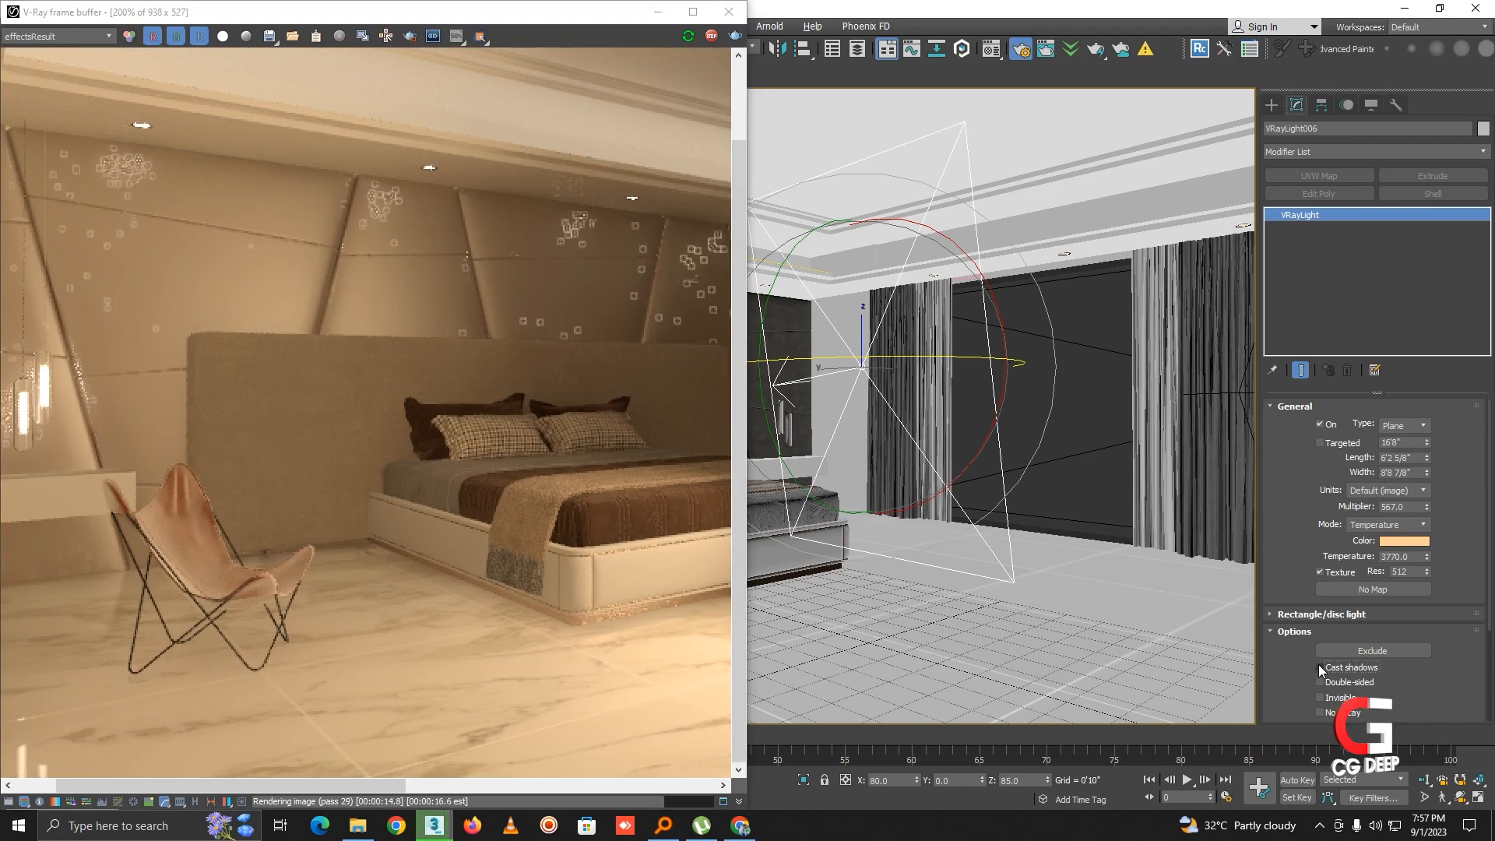
Step: Turn on Cast shadows for the room's plane light and check the render beneath the bed and chair
{"action": "left_click", "coordinate": [1320, 667]}
{"action": "scroll", "coordinate": [689, 675], "scroll_direction": "up", "scroll_amount": 1}
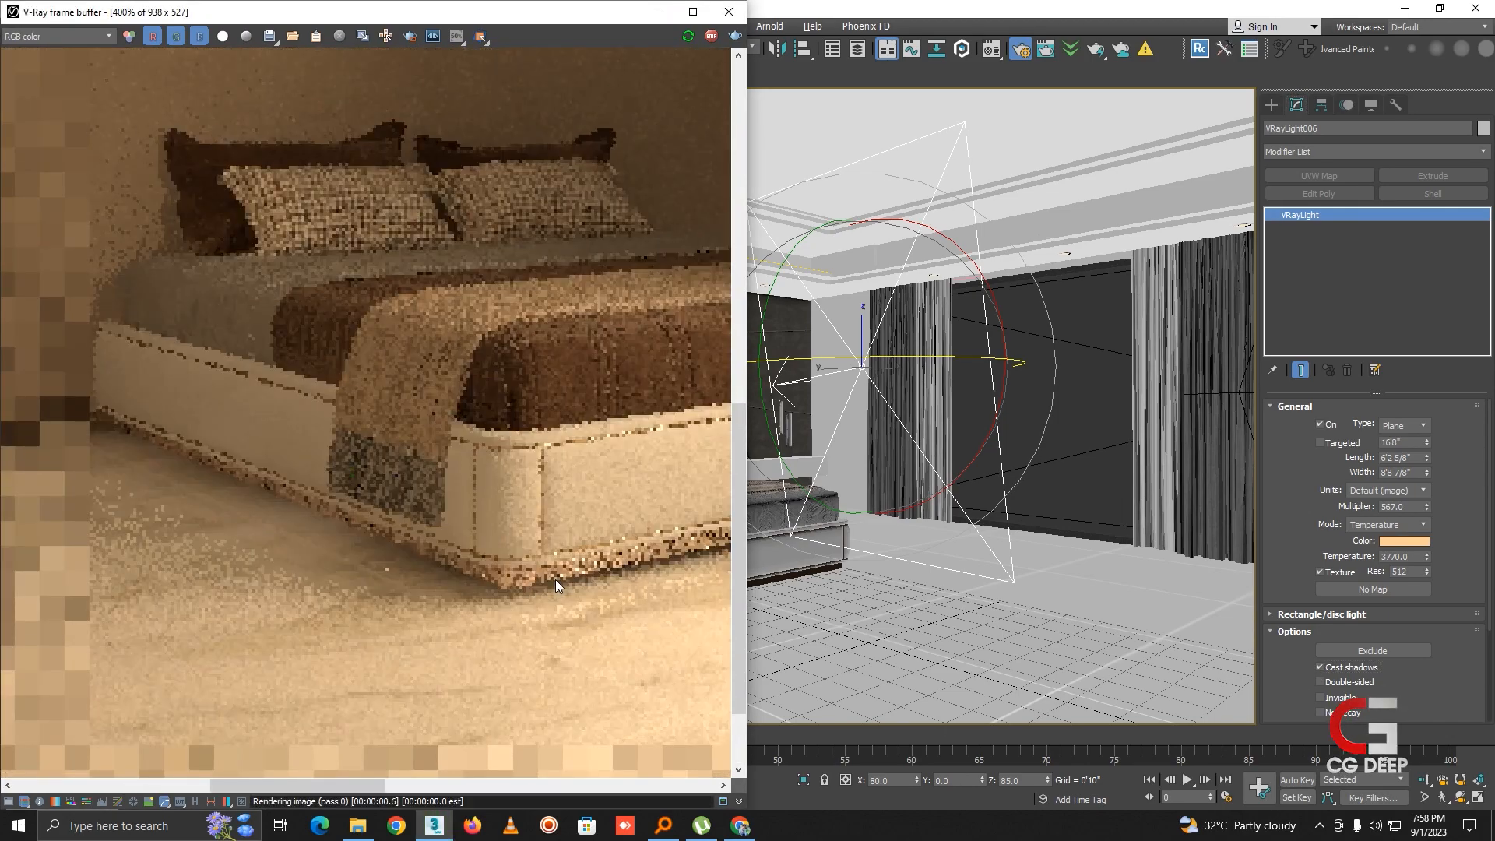
{"action": "middle_click_drag", "start_coordinate": [388, 536], "coordinate": [716, 475]}
{"action": "middle_click_drag", "start_coordinate": [59, 608], "coordinate": [455, 478]}
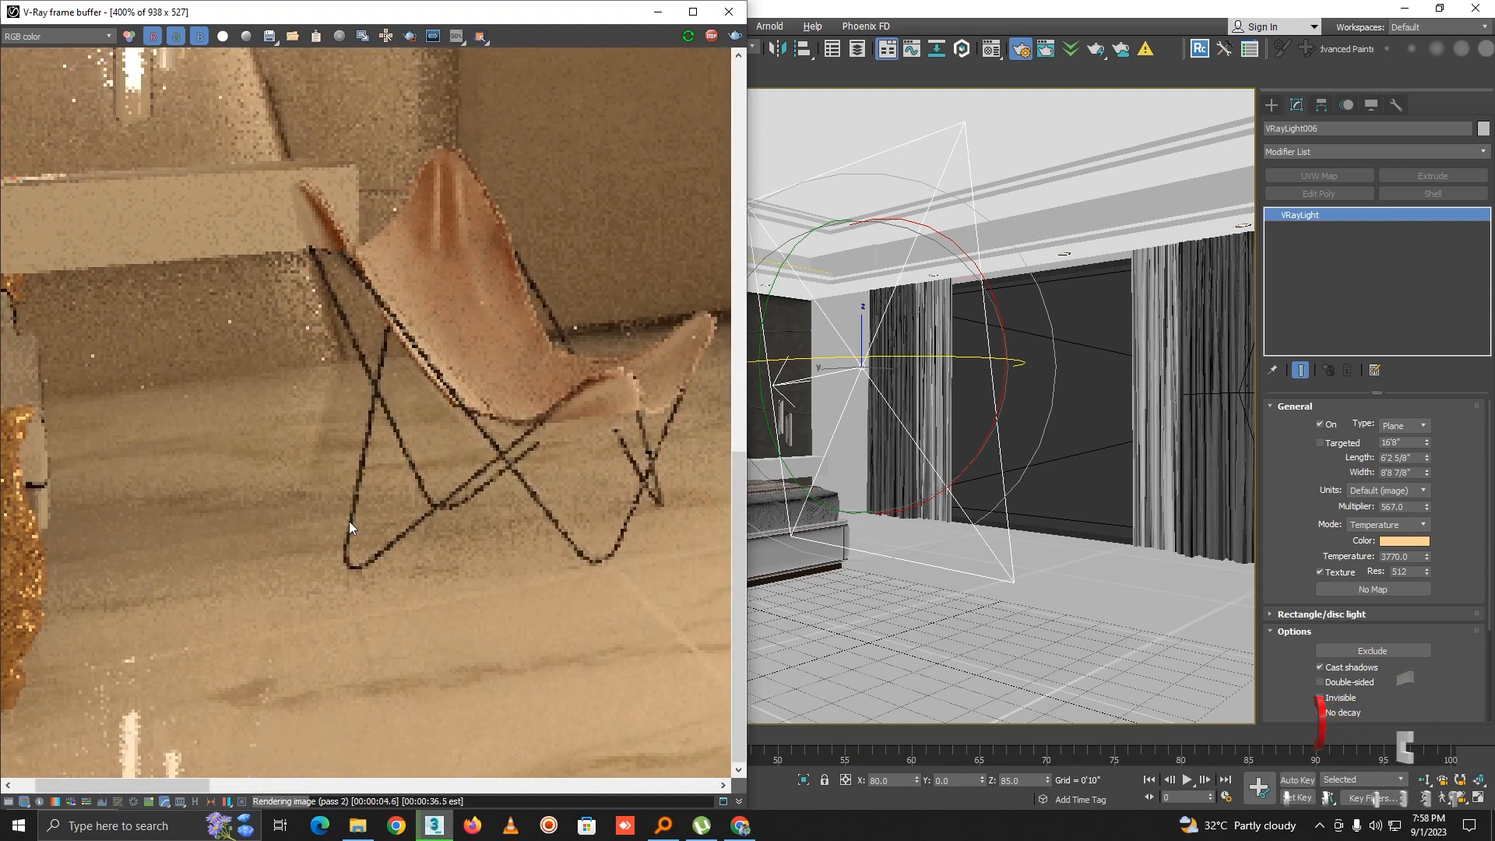
{"action": "scroll", "coordinate": [349, 523], "scroll_direction": "down", "scroll_amount": 2}
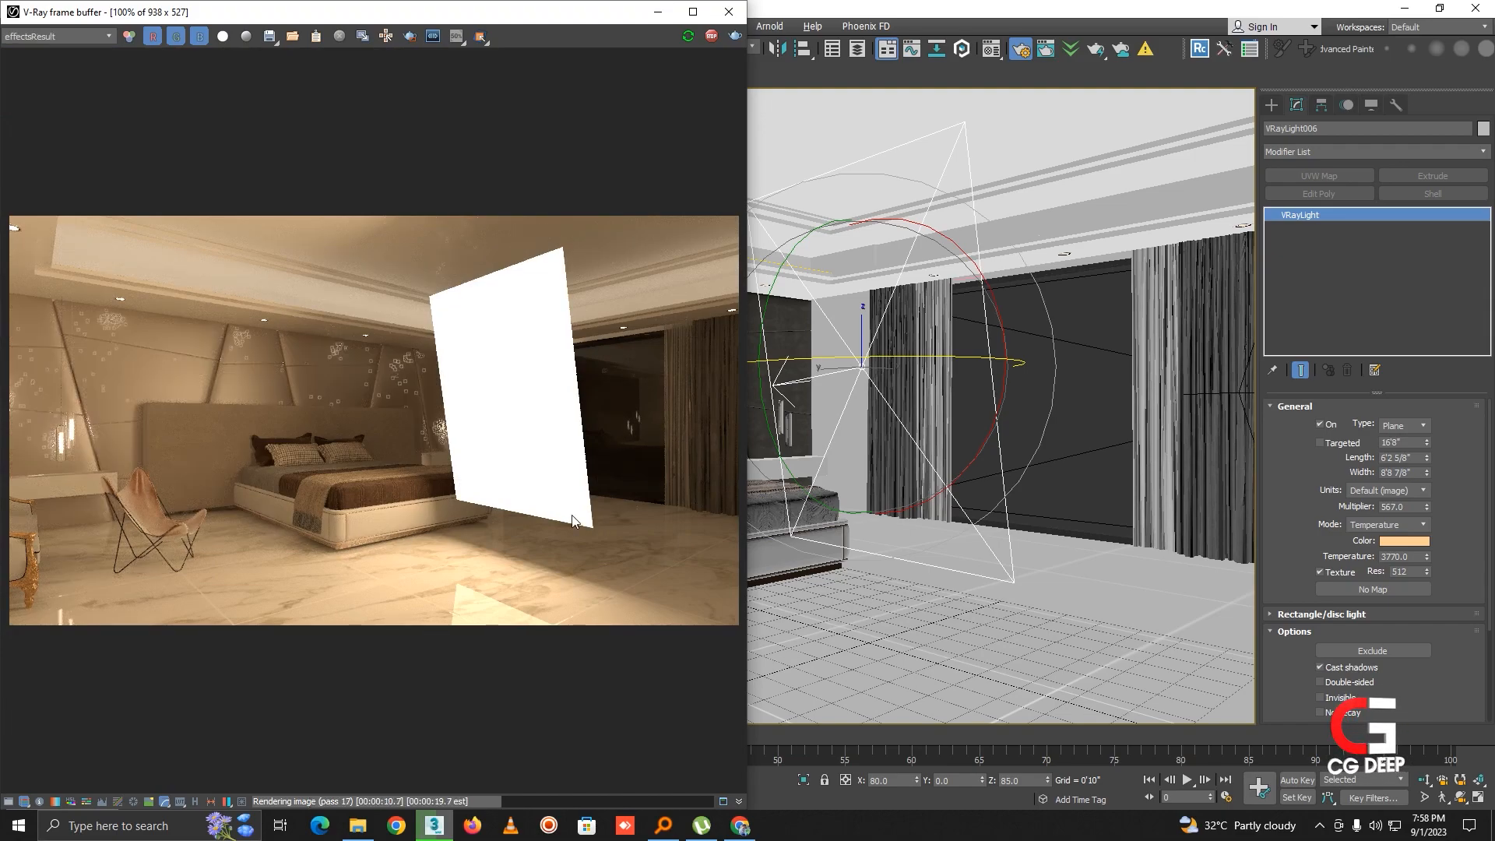
Step: Rotate the plane light to 30° on Z and shrink it to 2'11" long by 0'6 2/8" wide
{"action": "left_click_drag", "start_coordinate": [937, 355], "coordinate": [896, 360]}
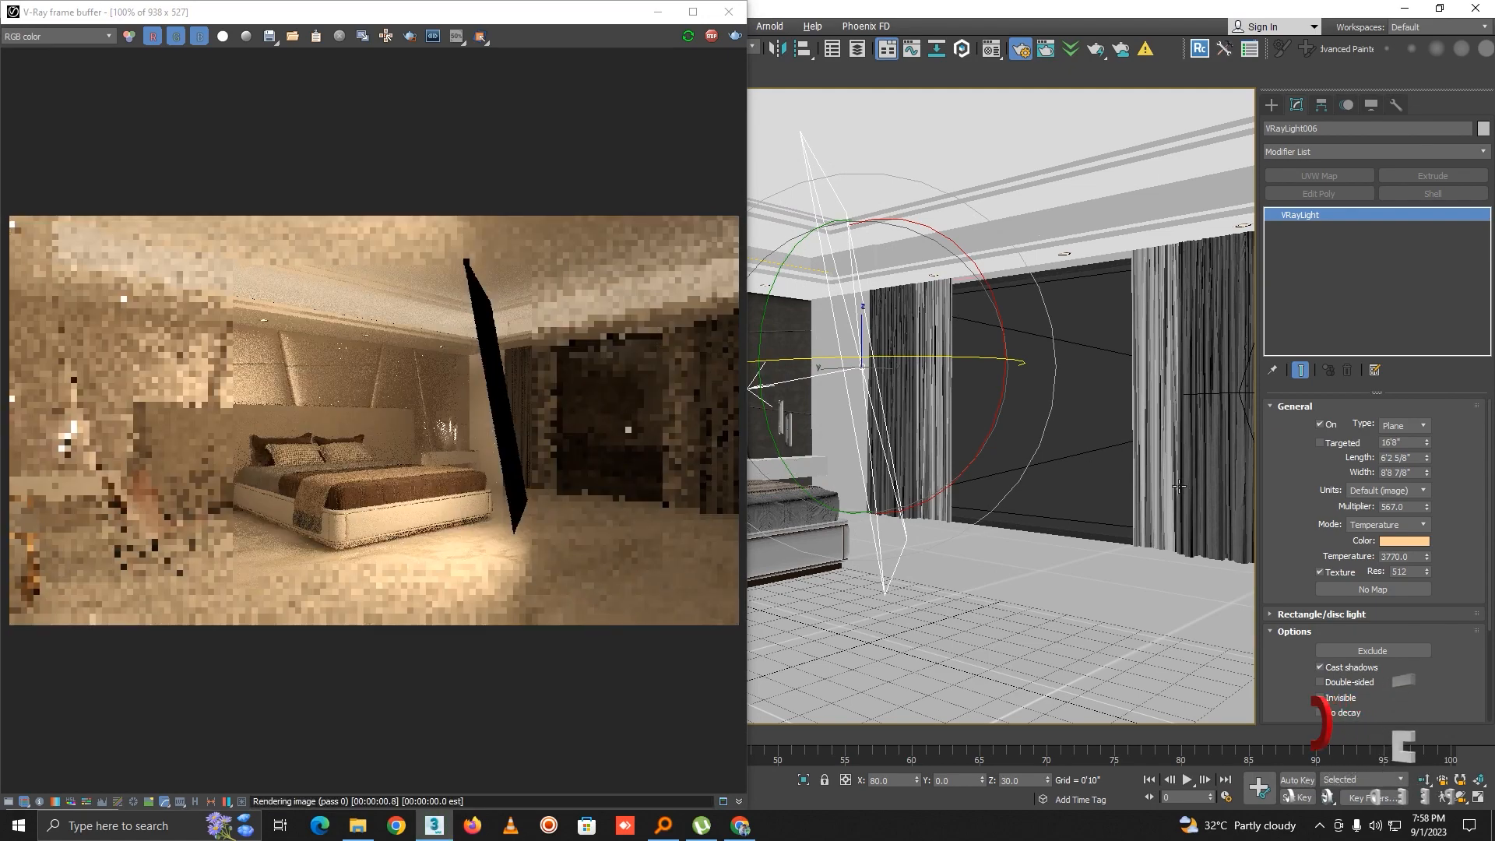
{"action": "left_click_drag", "start_coordinate": [1429, 458], "coordinate": [1362, 39]}
{"action": "left_click", "coordinate": [1428, 471]}
{"action": "key", "text": "ctrl+z"}
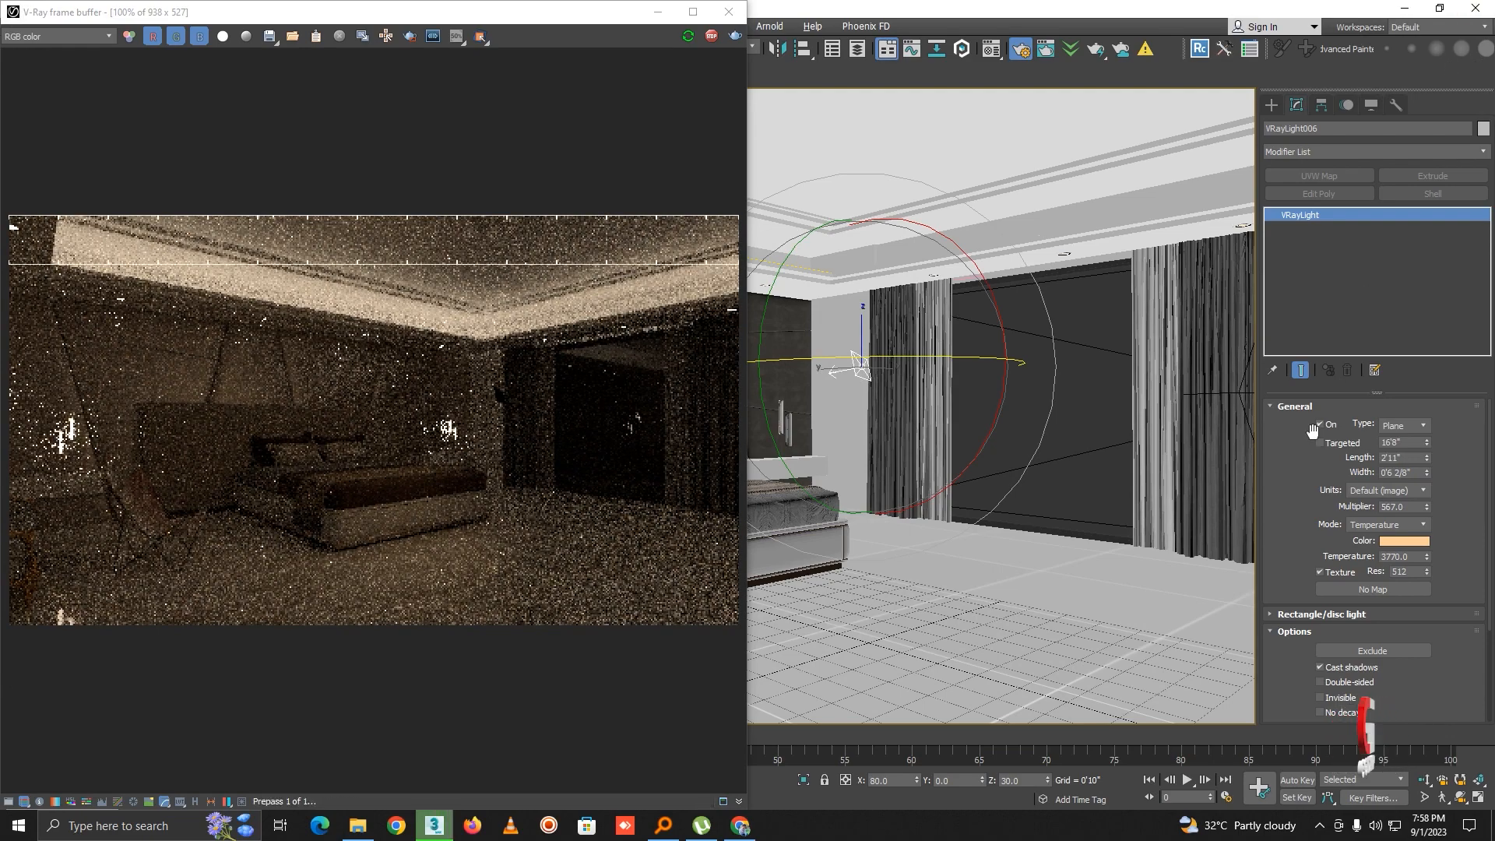
Step: Set the shrunken plane light's multiplier to 5000
{"action": "left_click_drag", "start_coordinate": [1416, 508], "coordinate": [1173, 375]}
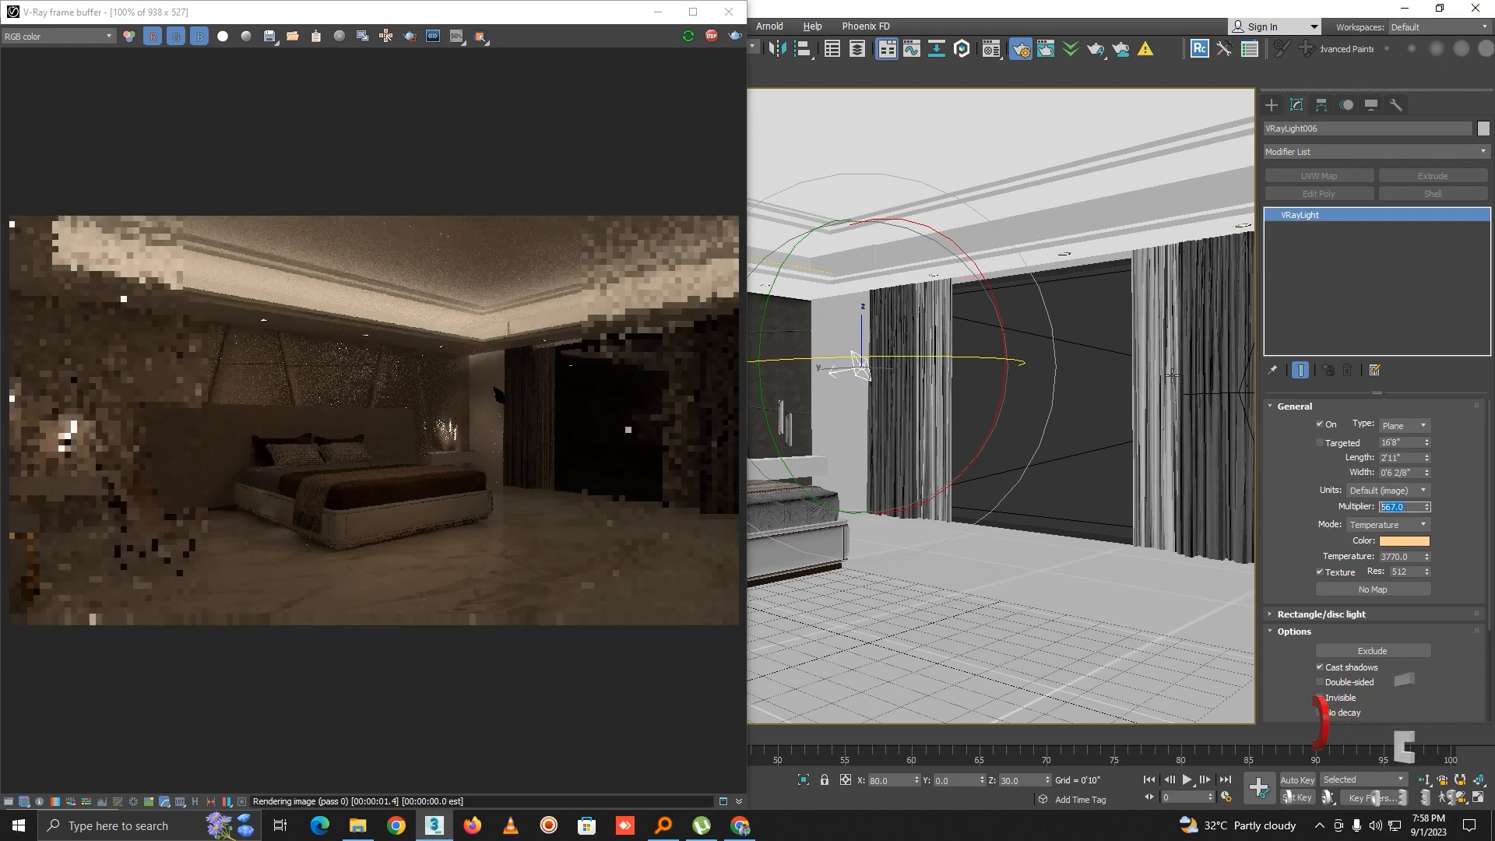
{"action": "type", "text": "5000"}
{"action": "key", "text": "Return"}
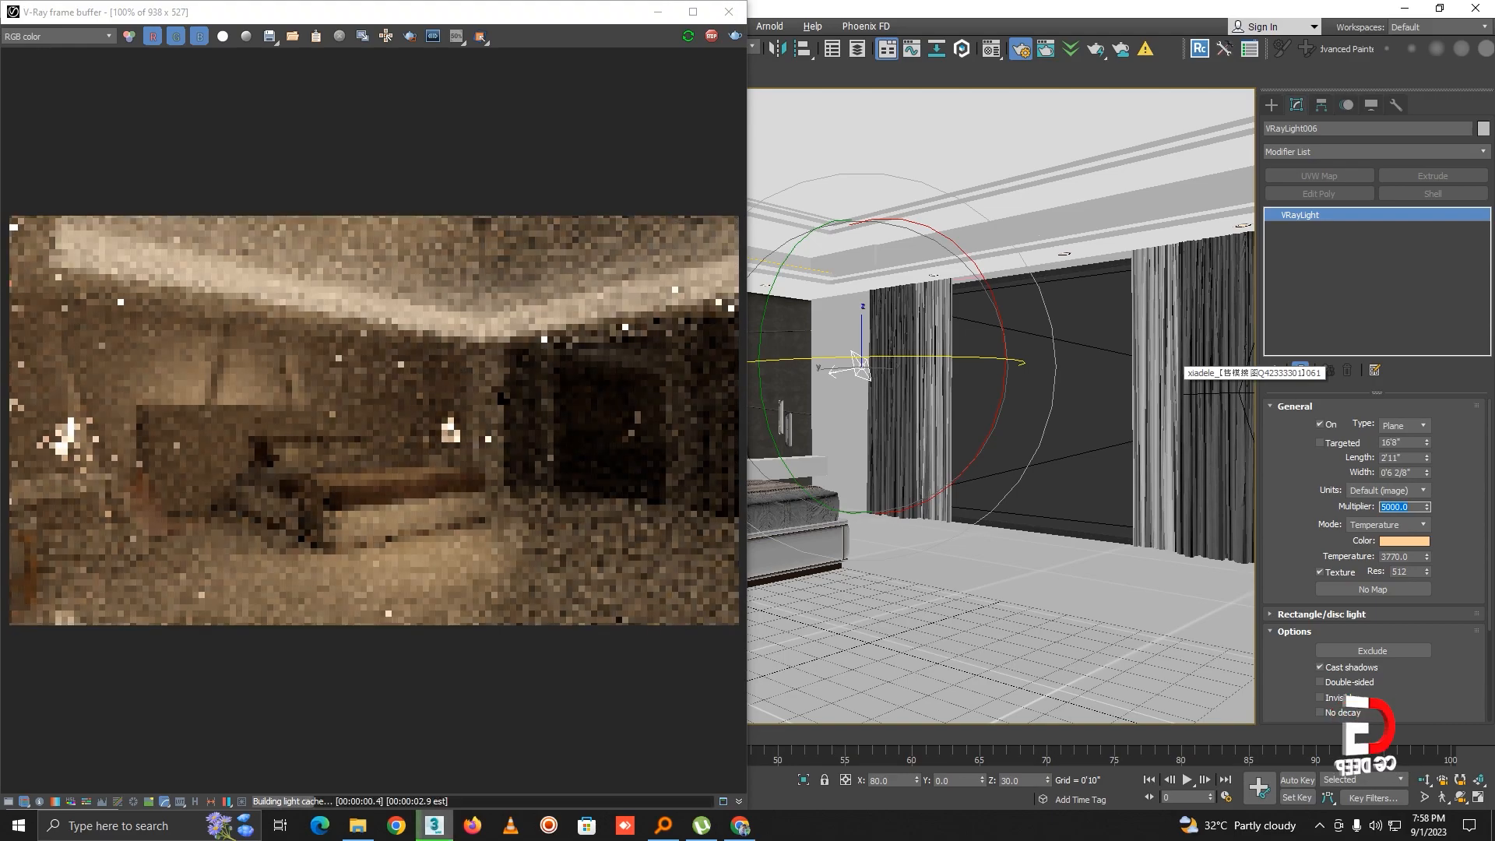
Step: Switch the small plane light's Cast shadows off and back on, comparing the shadows around the bed
{"action": "scroll", "coordinate": [388, 550], "scroll_direction": "up", "scroll_amount": 2}
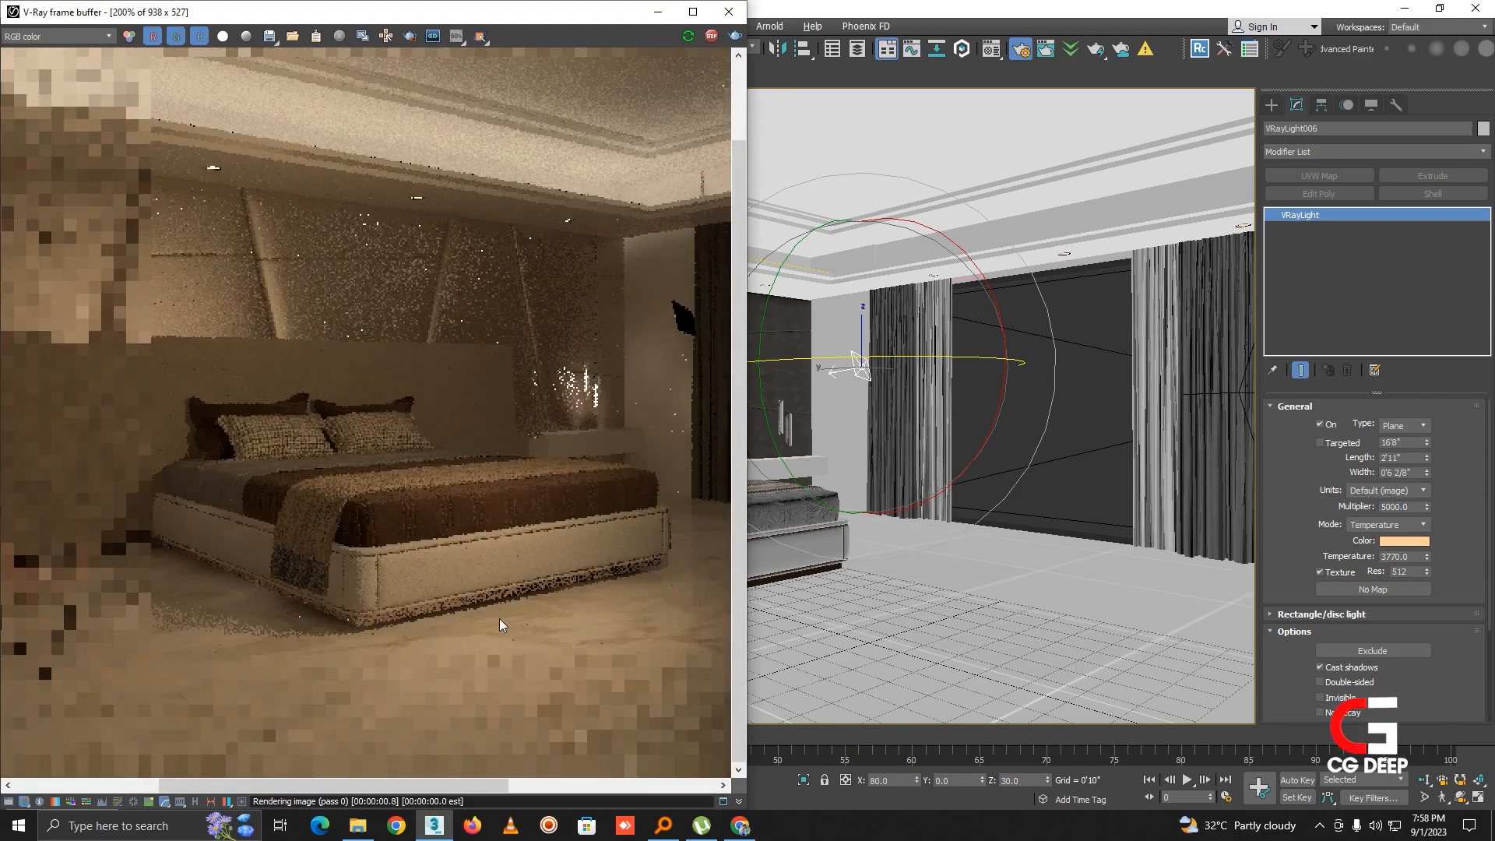
{"action": "left_click", "coordinate": [1323, 668]}
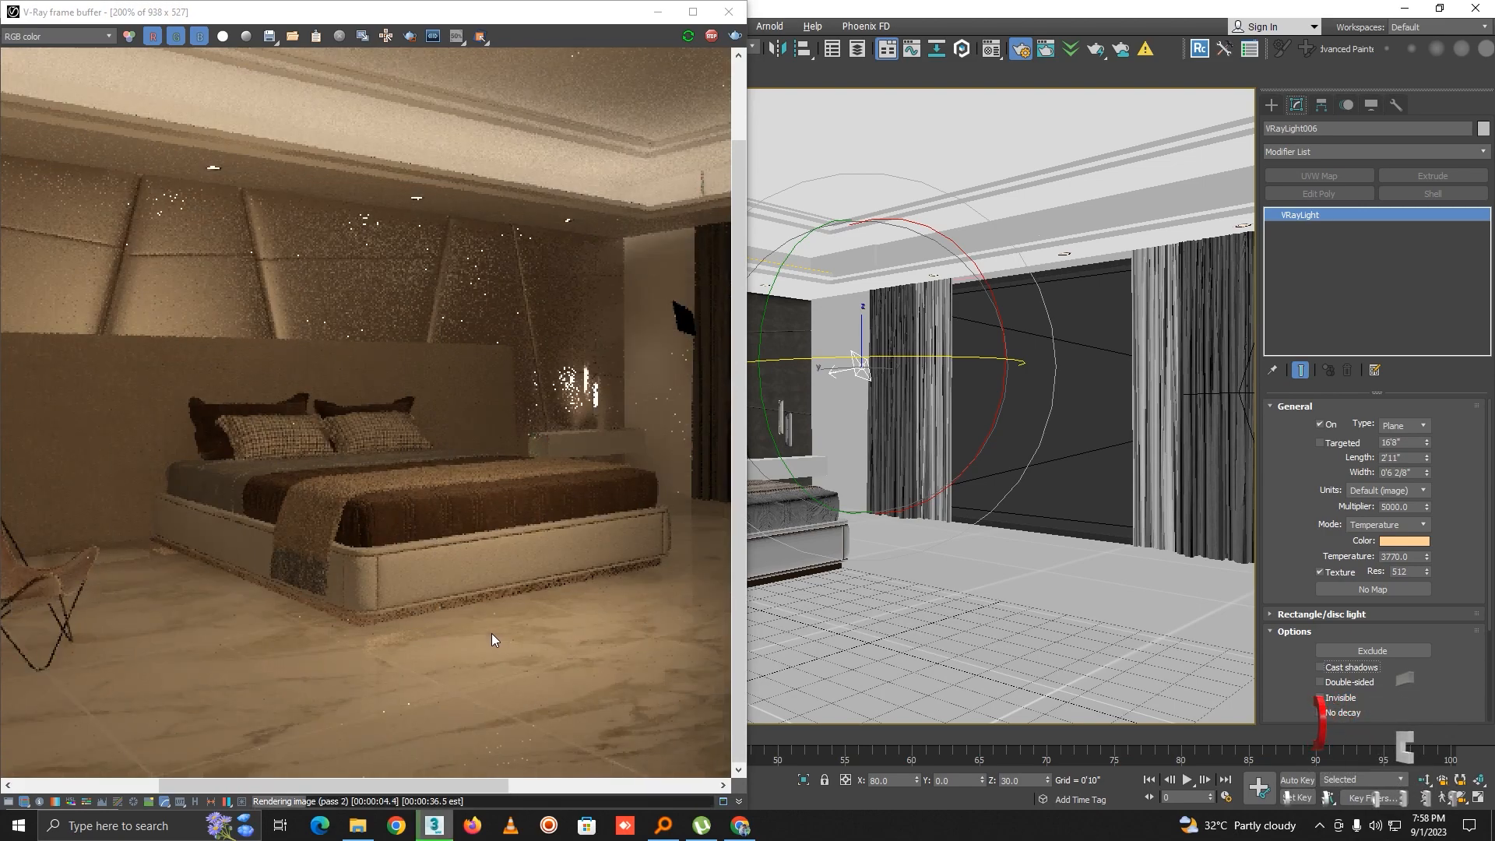
{"action": "scroll", "coordinate": [493, 634], "scroll_direction": "down", "scroll_amount": 2}
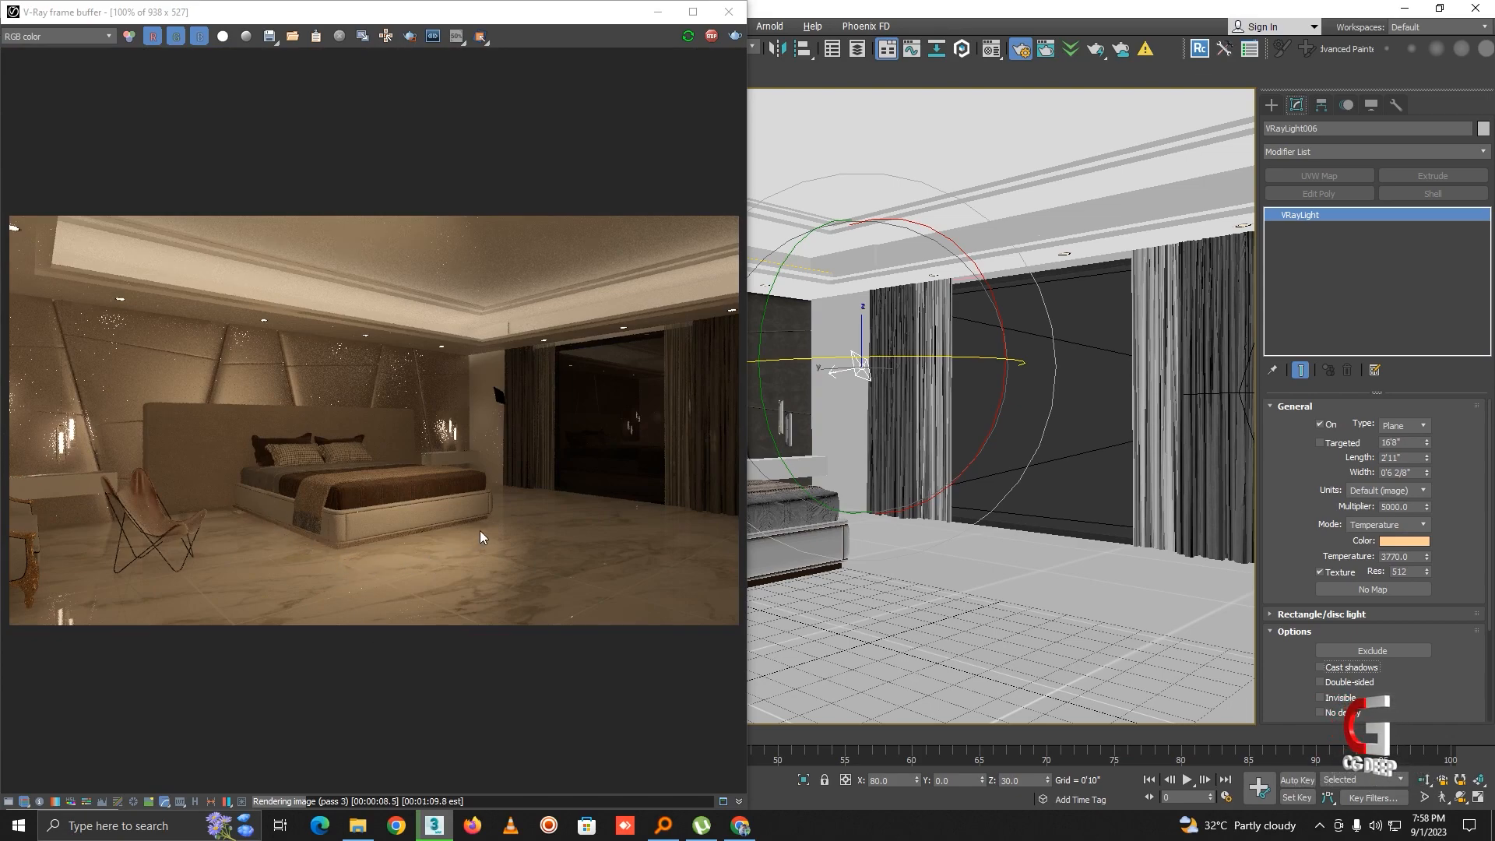
{"action": "left_click", "coordinate": [1330, 669]}
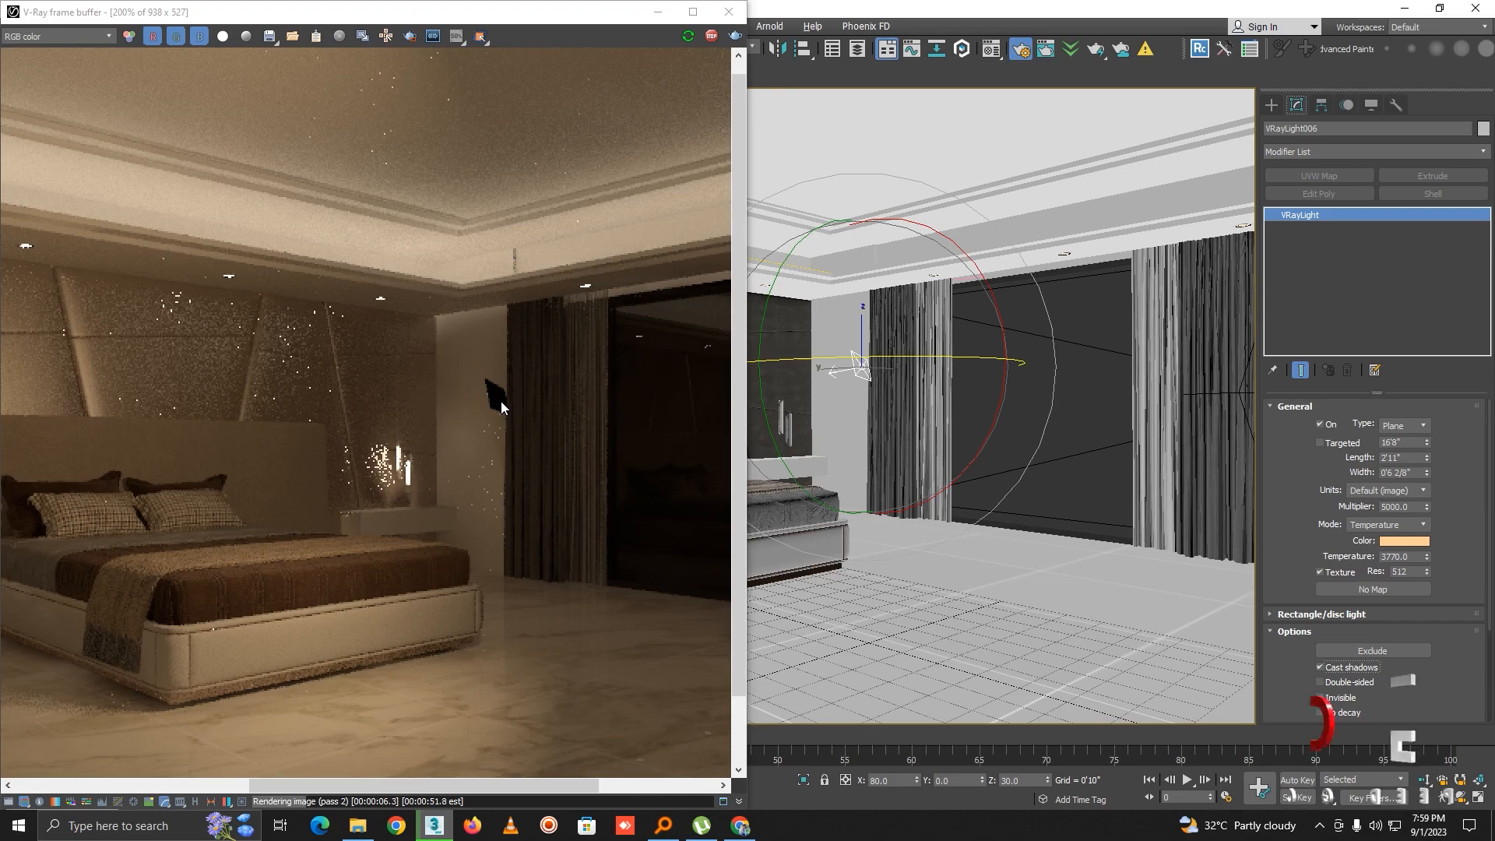
Step: Undo the plane light's multiplier, size and rotation changes
{"action": "key", "text": "ctrl+z"}
{"action": "key", "text": "ctrl+z"}
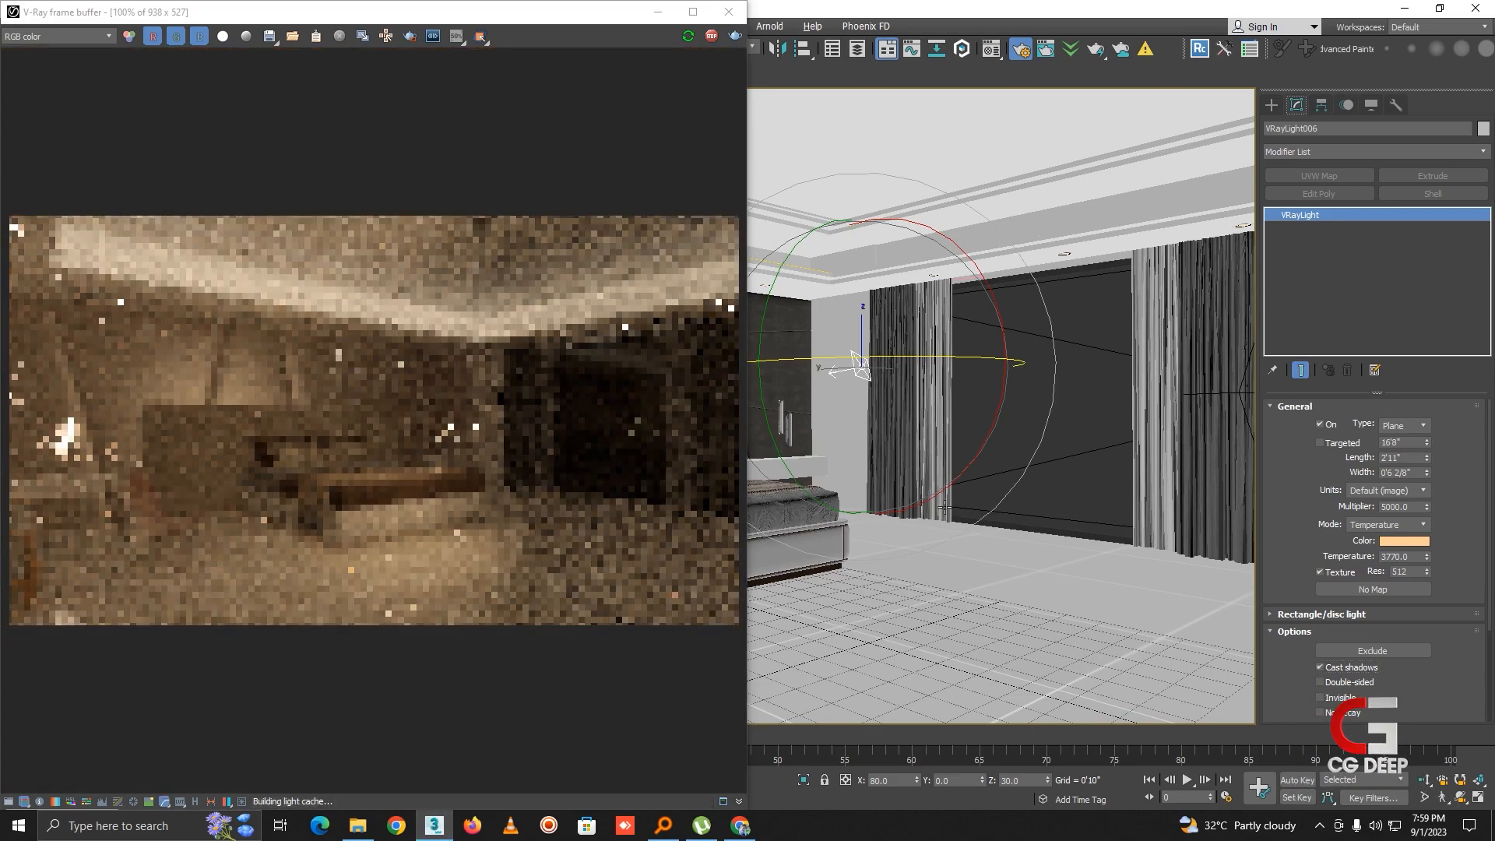
{"action": "key", "text": "ctrl+z"}
{"action": "key", "text": "ctrl+z"}
{"action": "key", "text": "ctrl+z"}
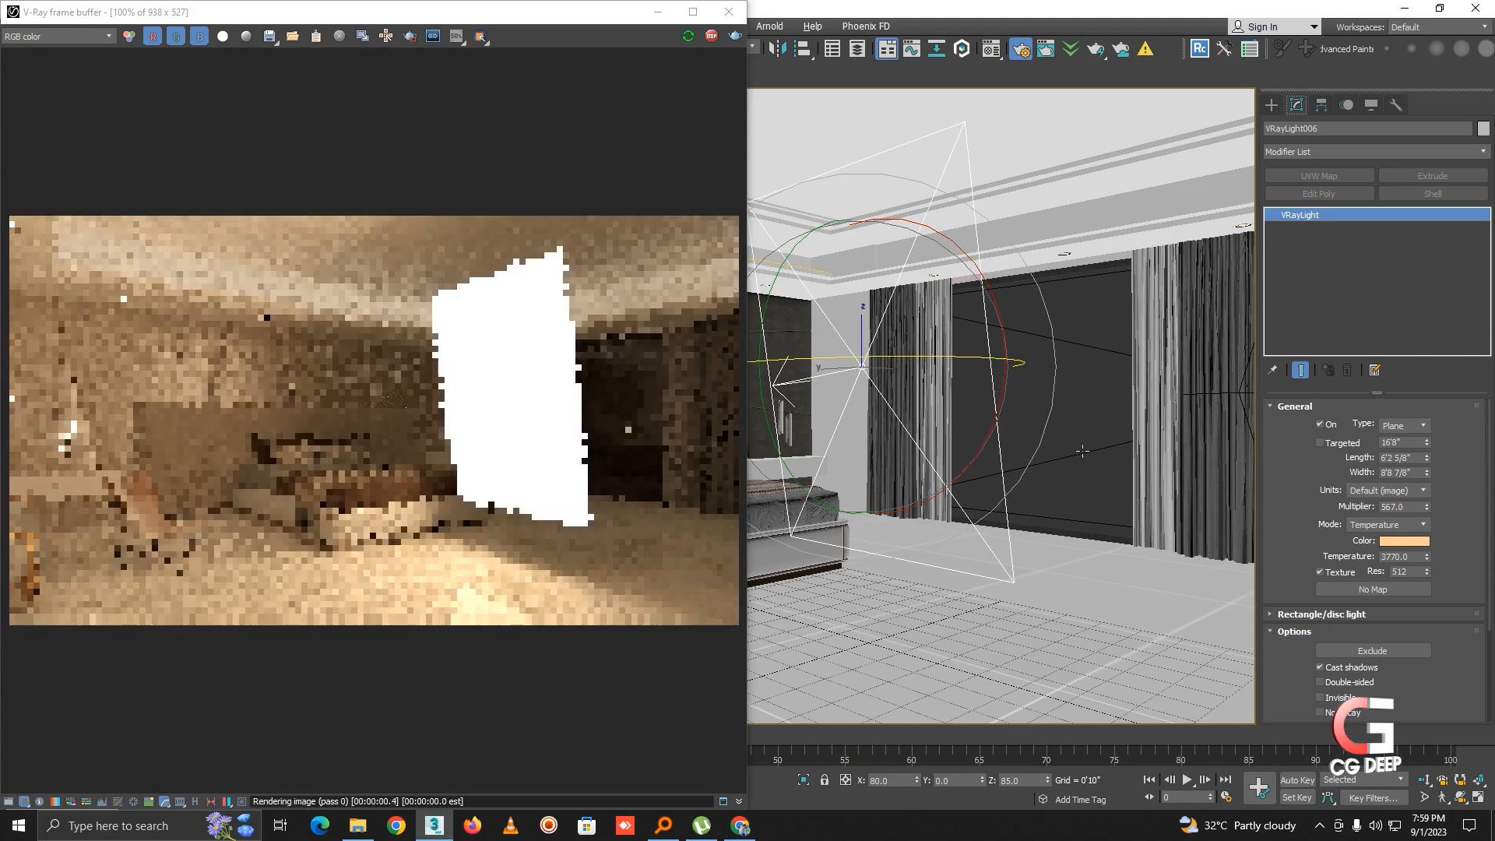
Step: Turn on Double-sided for the room's plane light and rotate the light to 65° on Z
{"action": "left_click", "coordinate": [777, 510]}
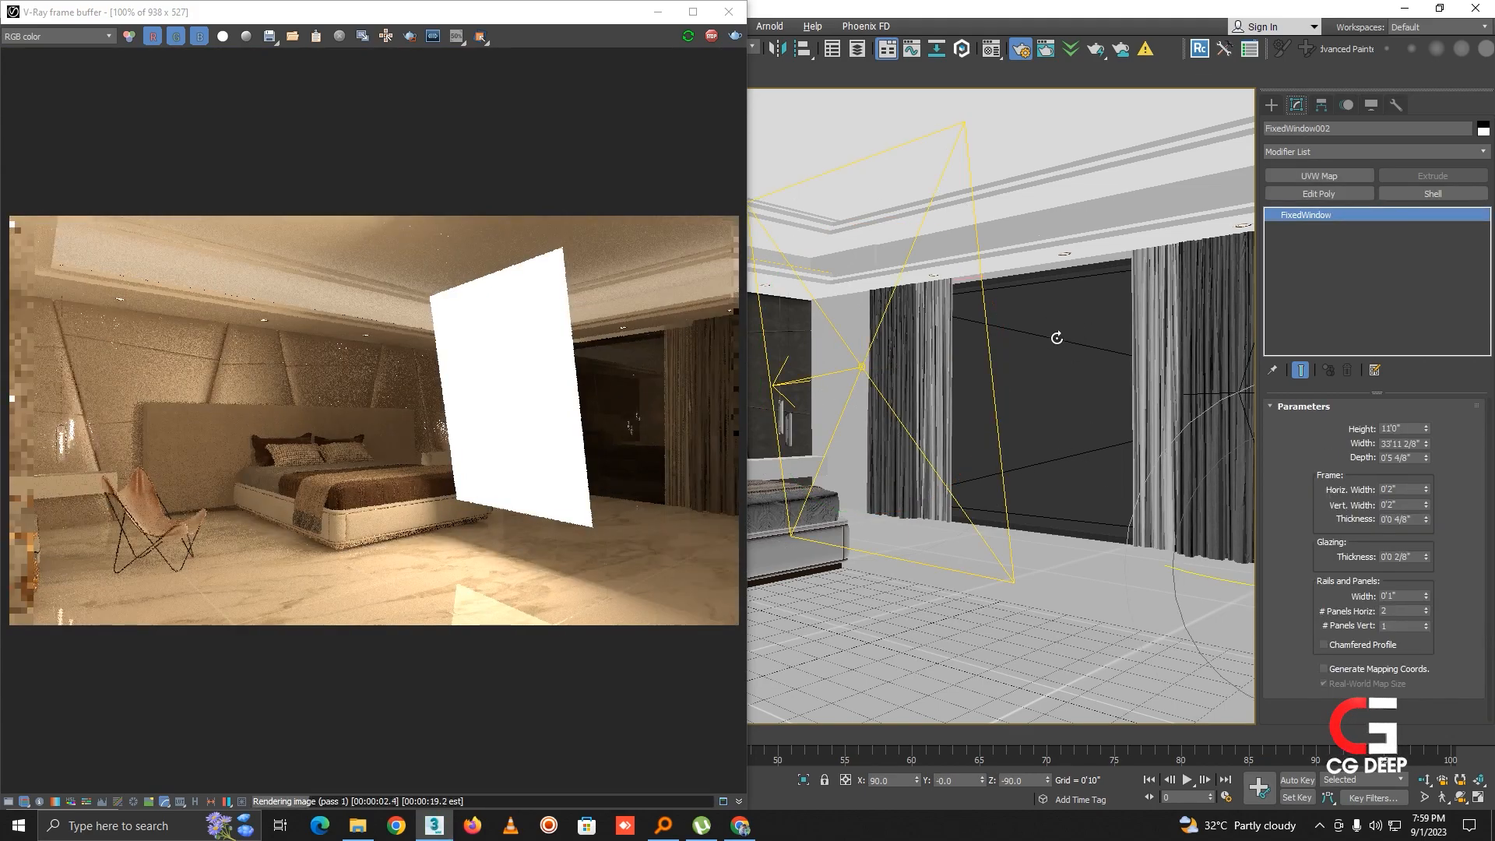
{"action": "left_click", "coordinate": [870, 381]}
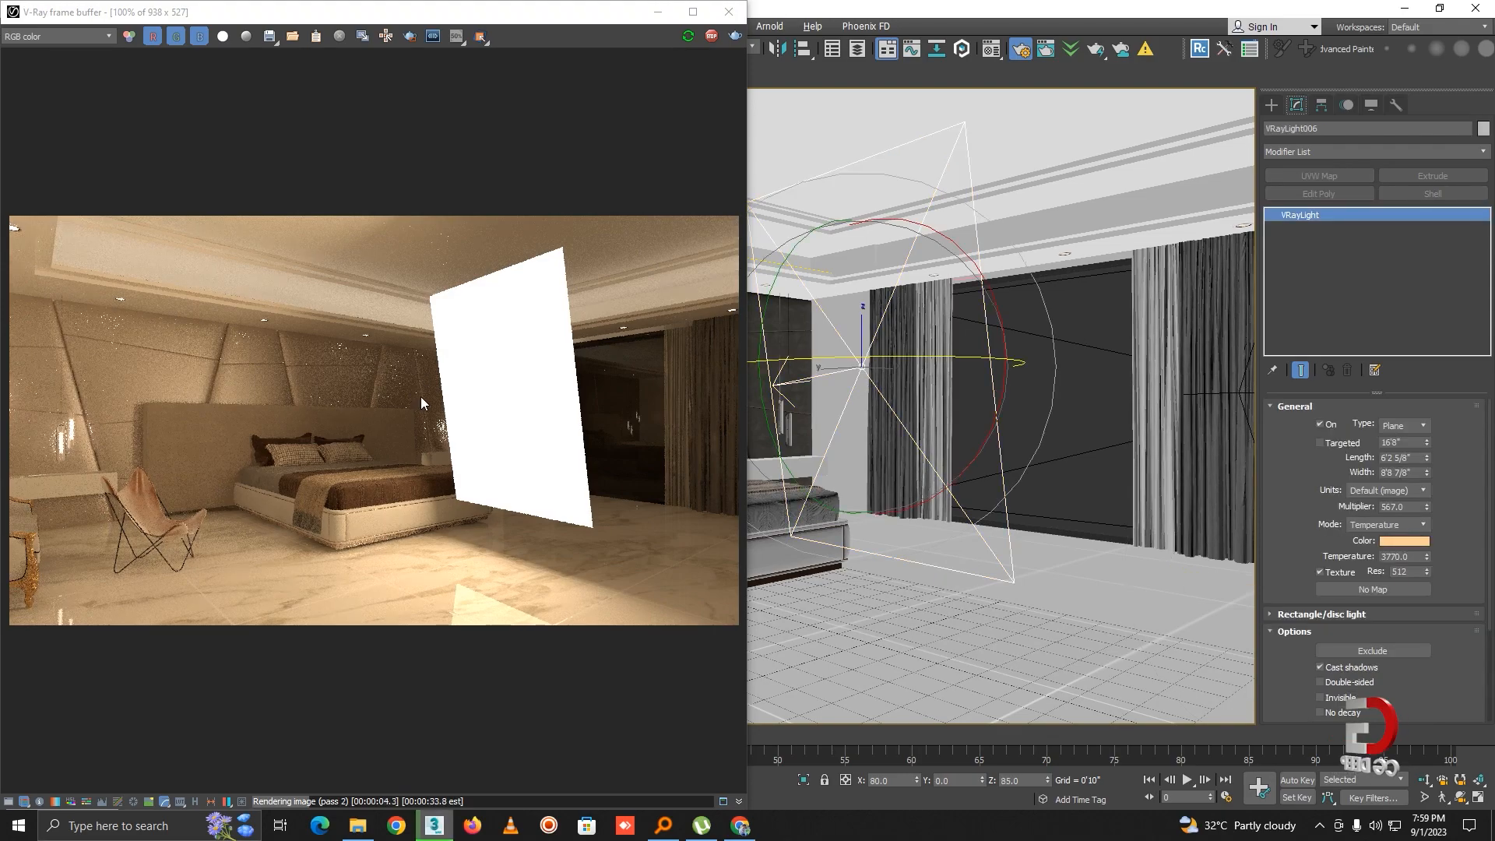
{"action": "scroll", "coordinate": [1312, 507], "scroll_direction": "down", "scroll_amount": 5}
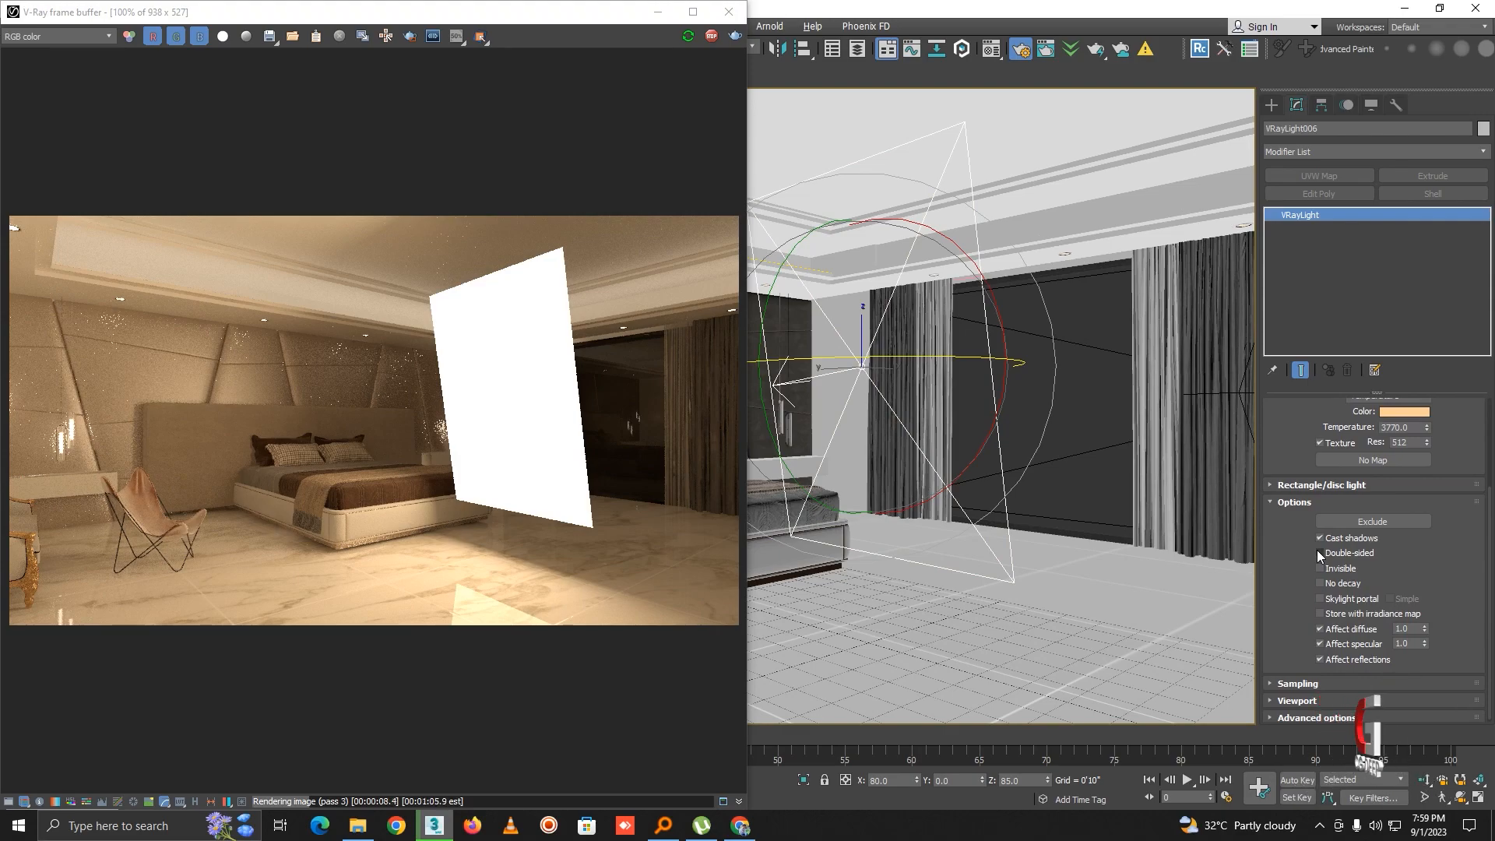
{"action": "left_click", "coordinate": [1340, 551]}
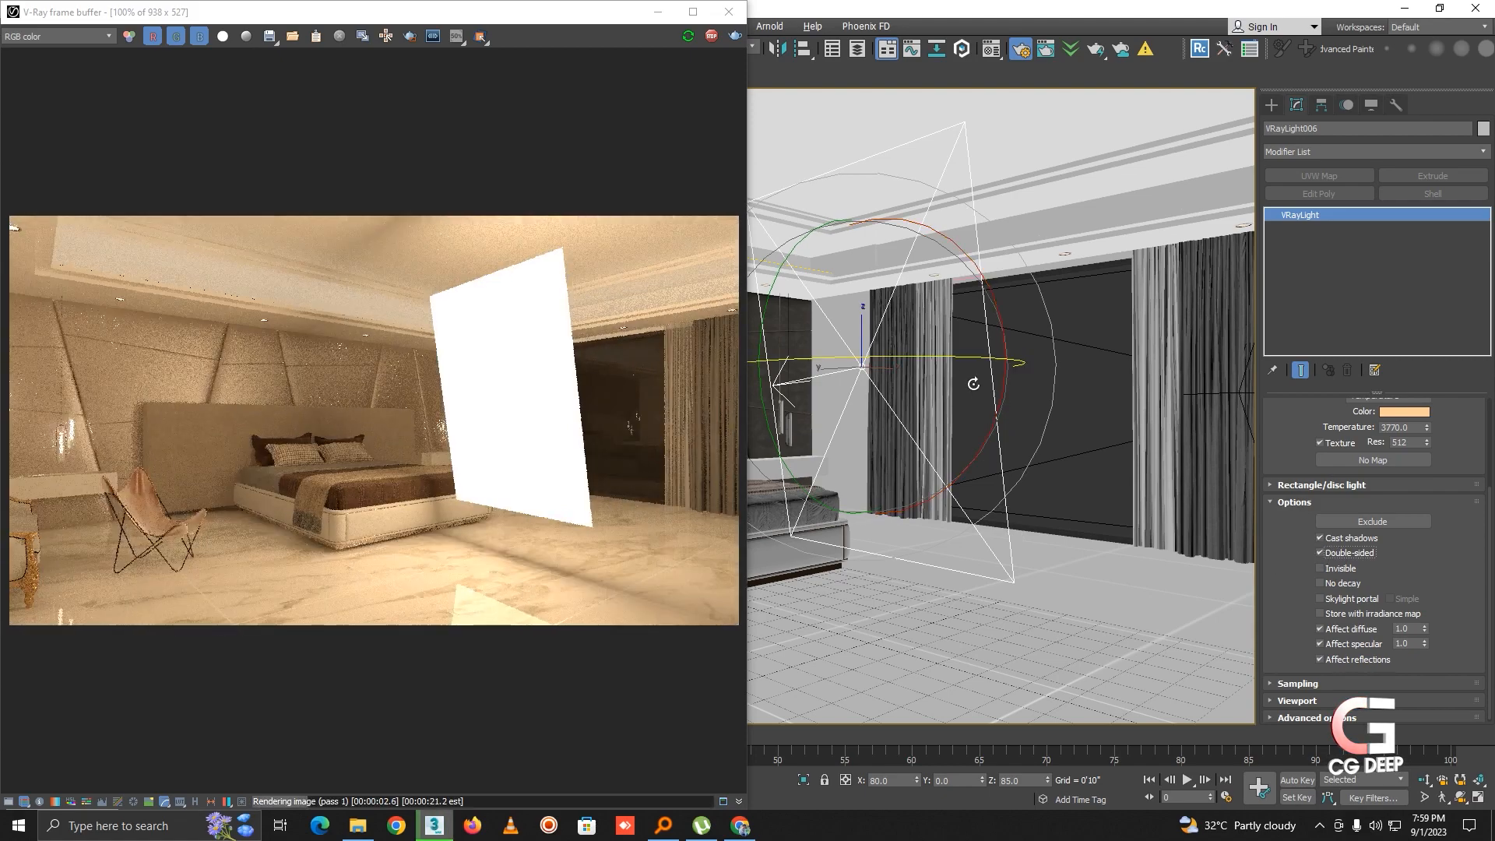
{"action": "mouse_move", "coordinate": [925, 352]}
{"action": "left_mouse_down"}
{"action": "mouse_move", "coordinate": [853, 354]}
{"action": "mouse_move", "coordinate": [1027, 352]}
{"action": "mouse_move", "coordinate": [881, 361]}
{"action": "mouse_move", "coordinate": [916, 360]}
{"action": "left_mouse_up"}
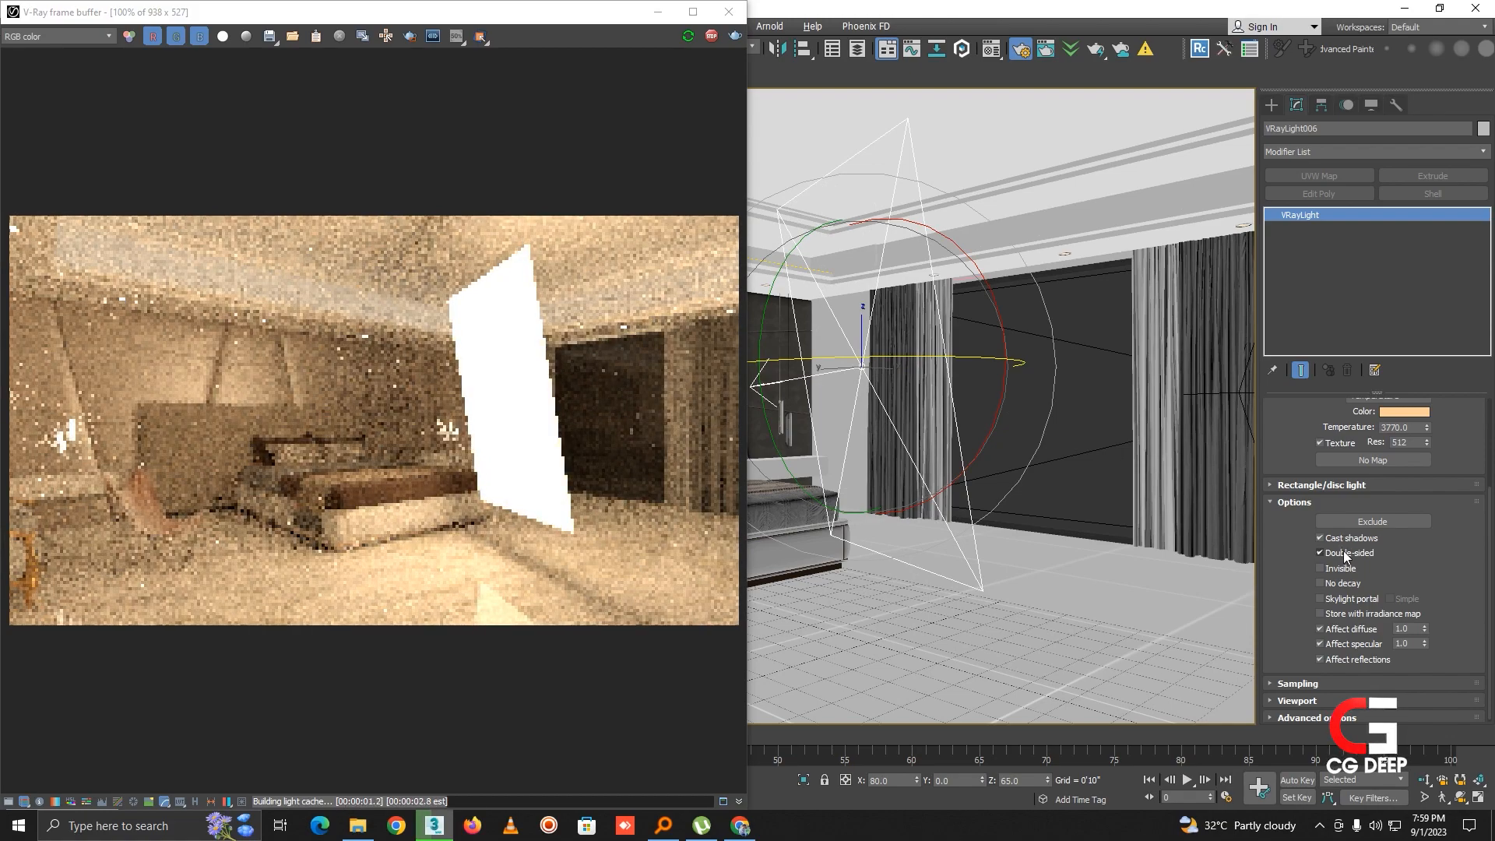
Step: Turn off Double-sided and enable Invisible for the plane light
{"action": "left_click", "coordinate": [1347, 554]}
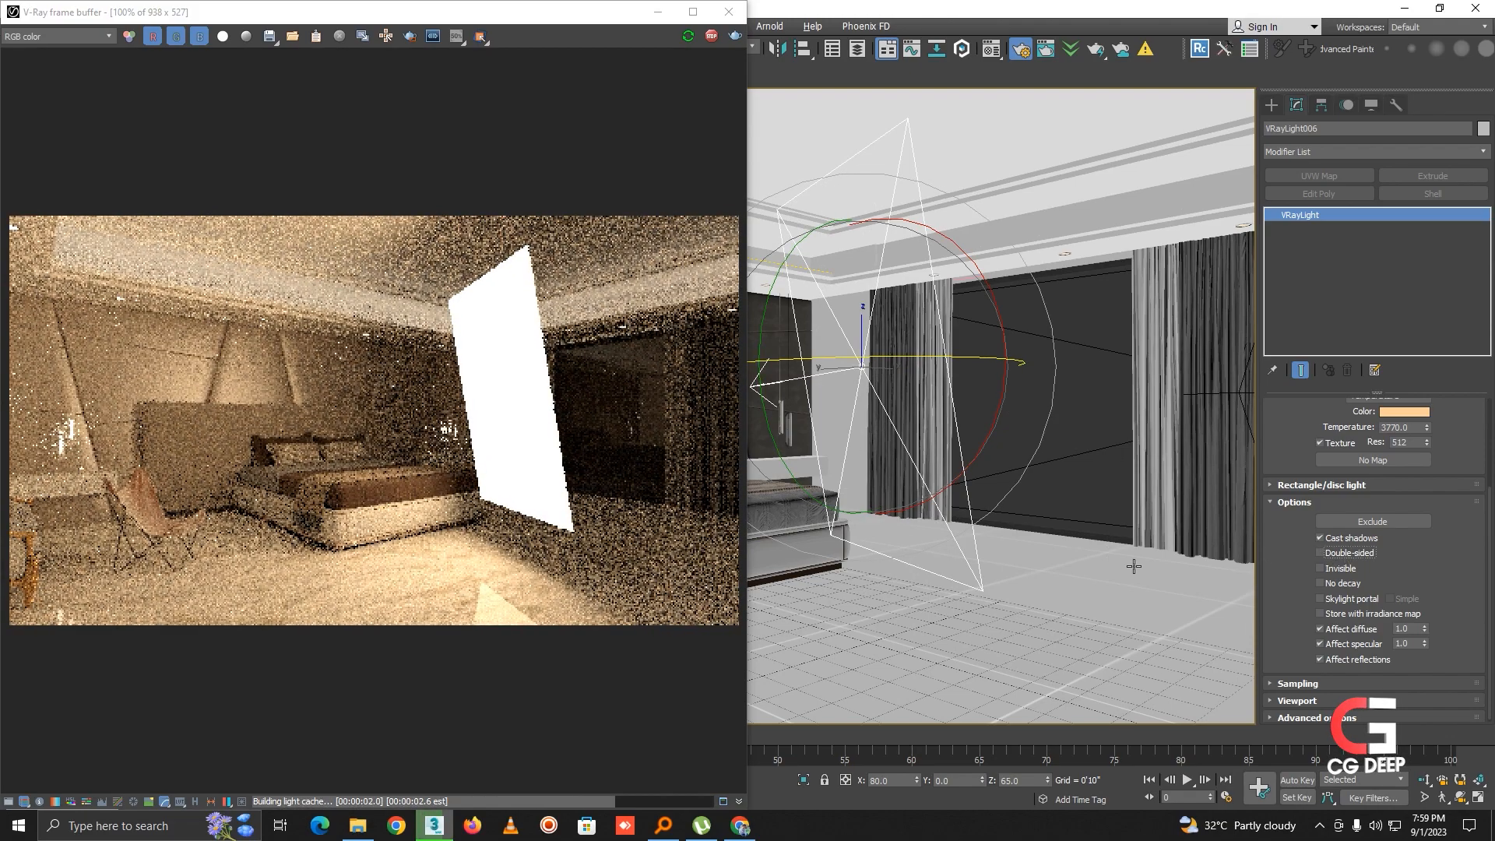
{"action": "left_click", "coordinate": [1330, 570]}
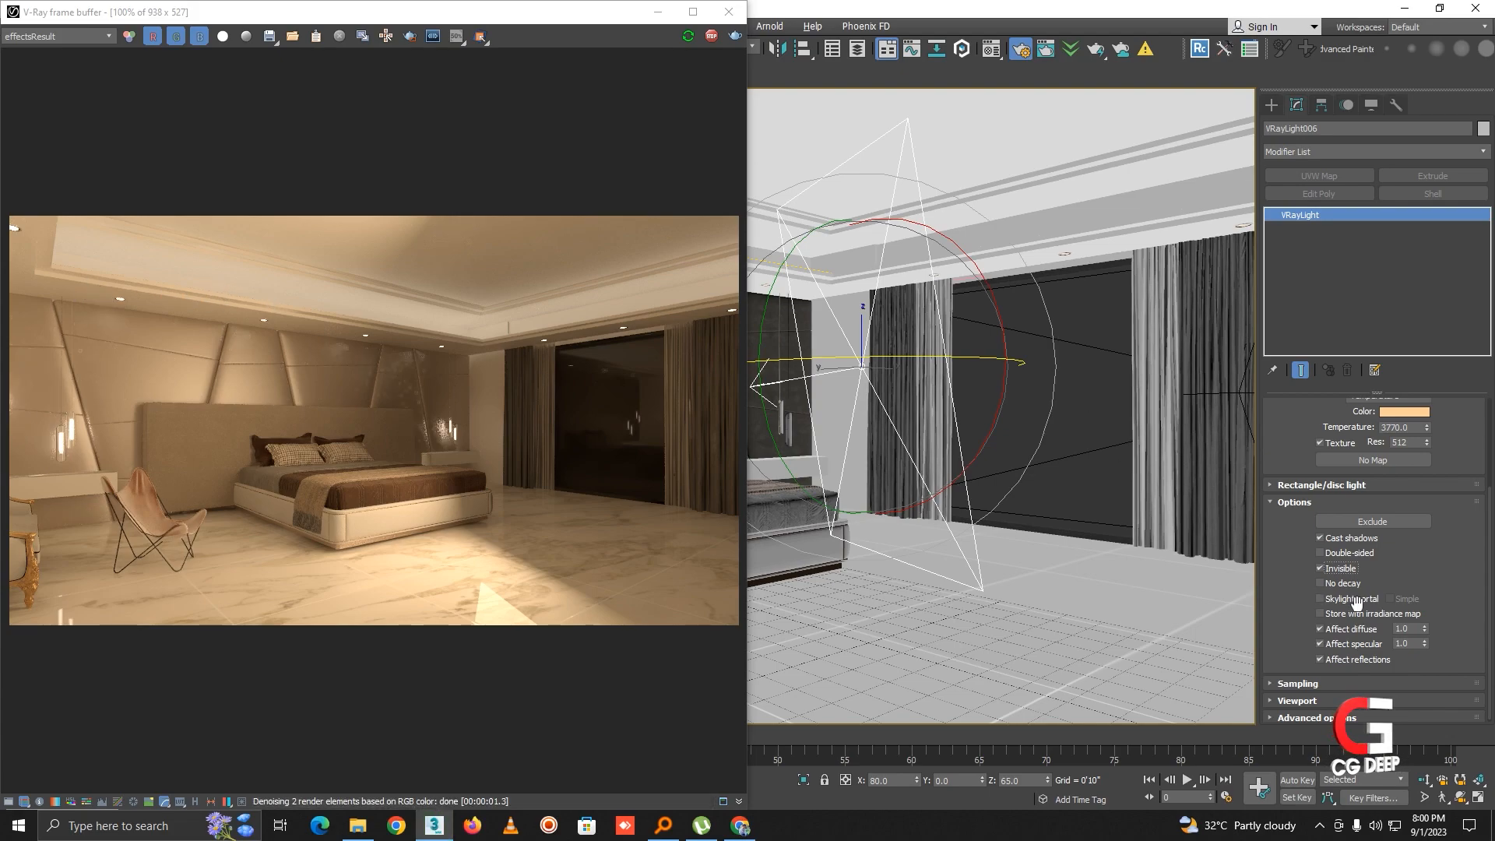
{"action": "left_click", "coordinate": [1321, 568]}
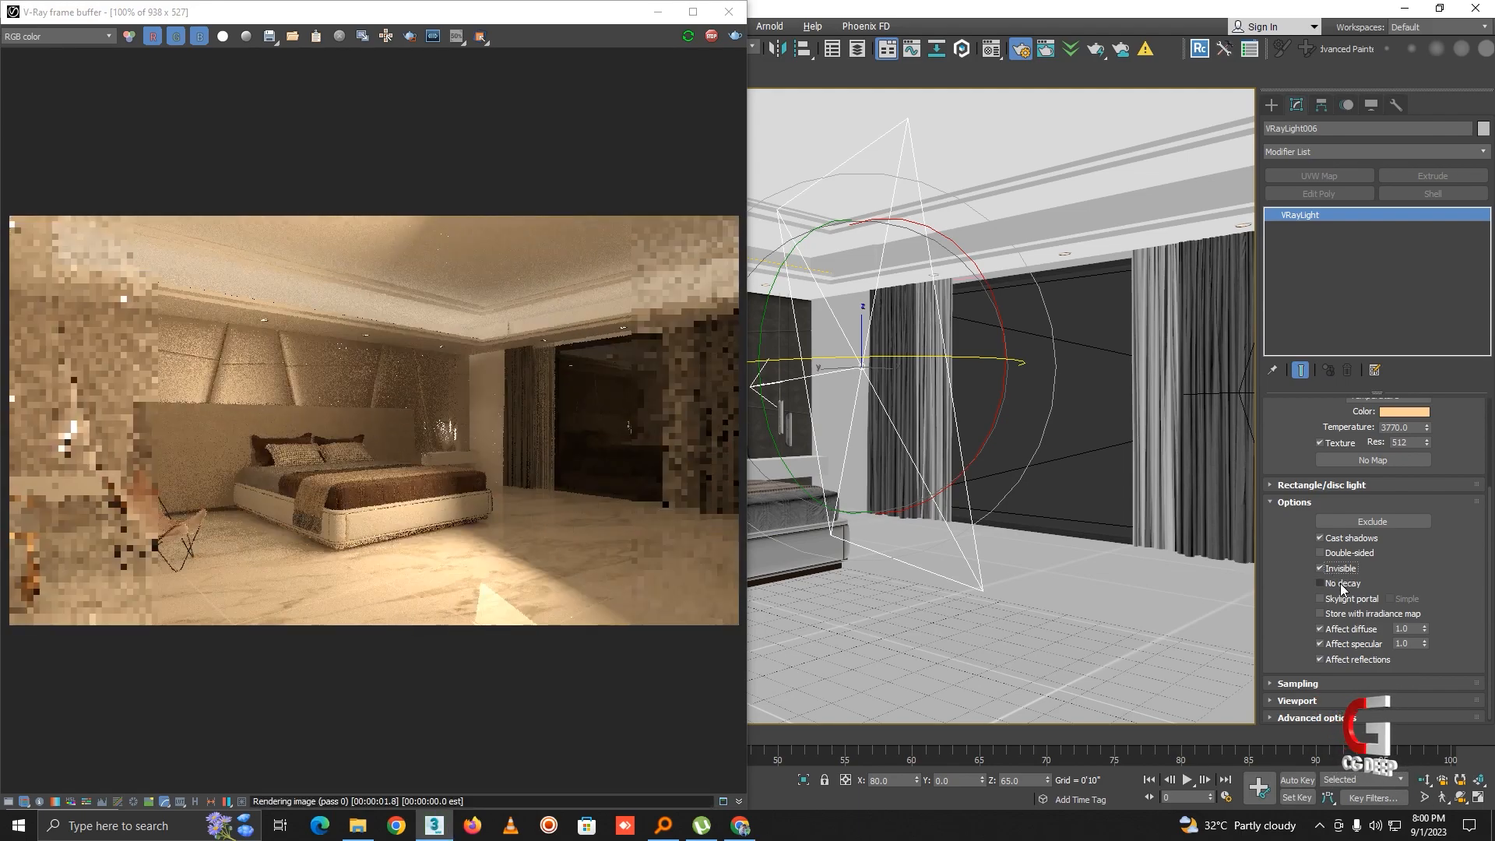
Step: Switch No decay on and off twice for the room's plane light, comparing the brightness in the render
{"action": "left_click", "coordinate": [1340, 584]}
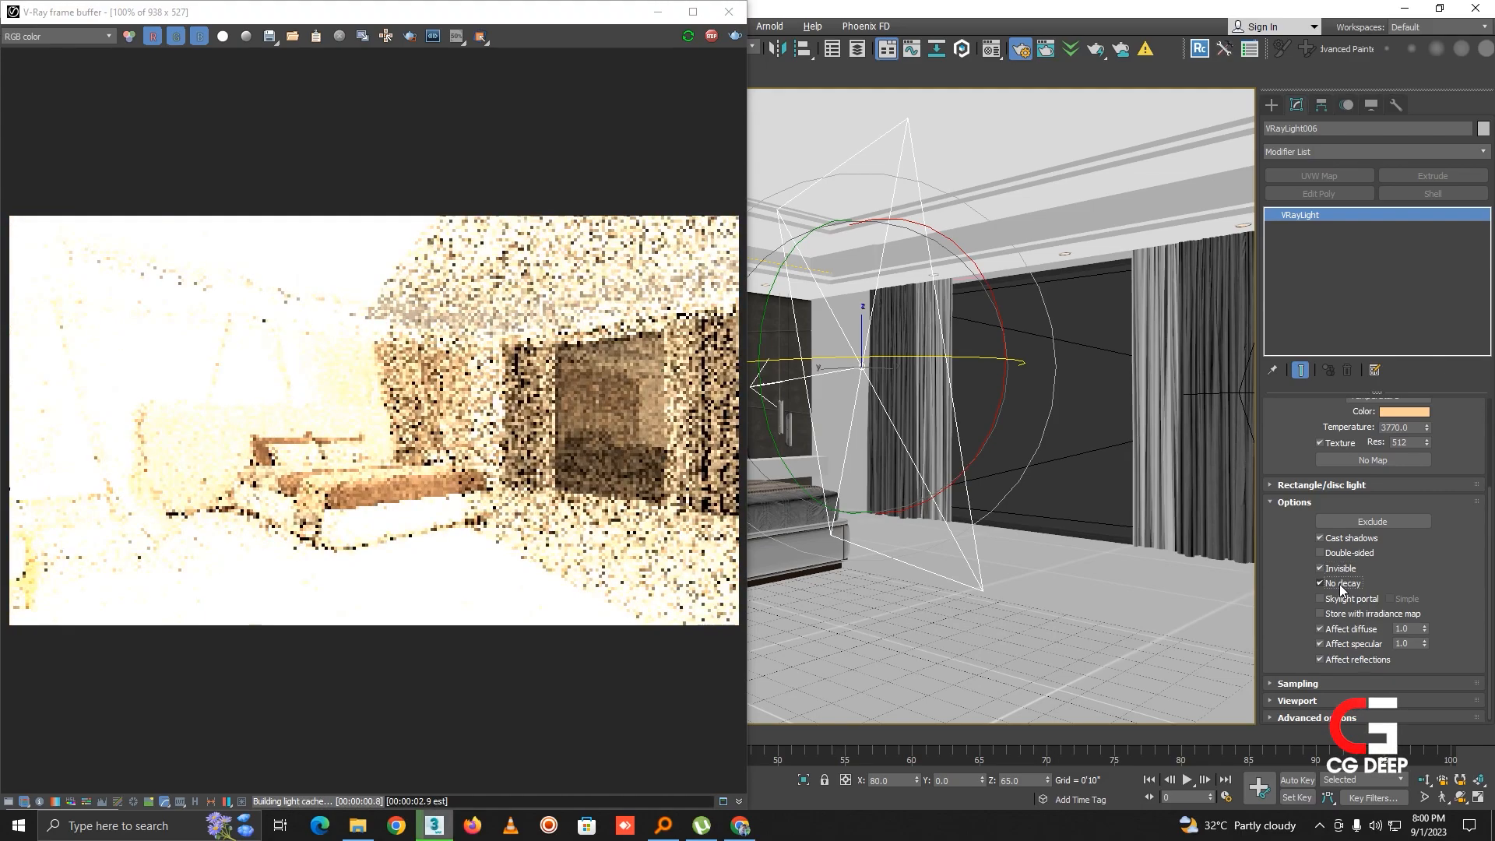
{"action": "left_click", "coordinate": [1340, 584]}
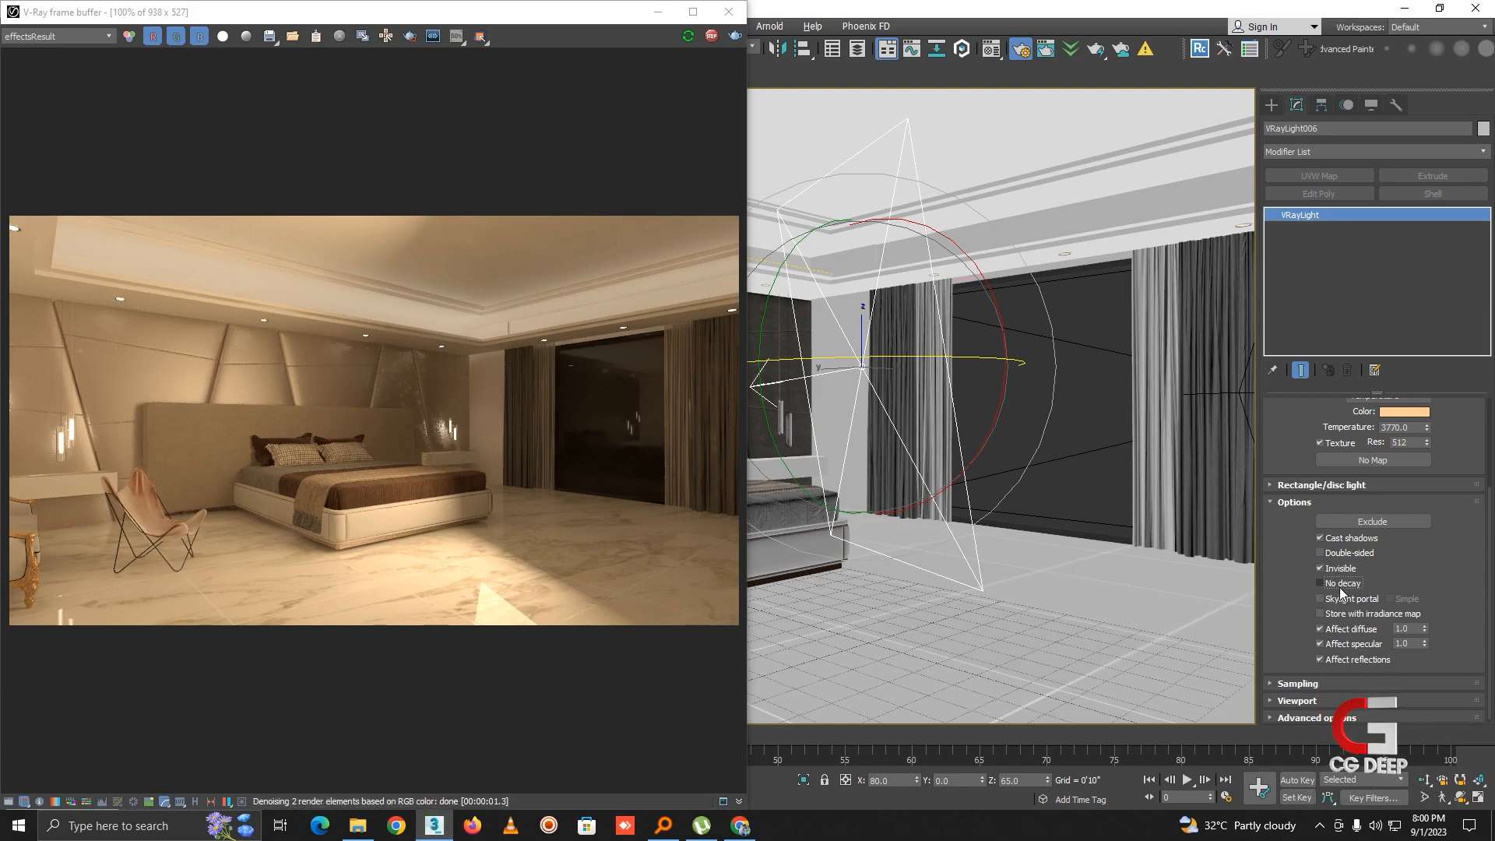
{"action": "left_click", "coordinate": [1339, 587]}
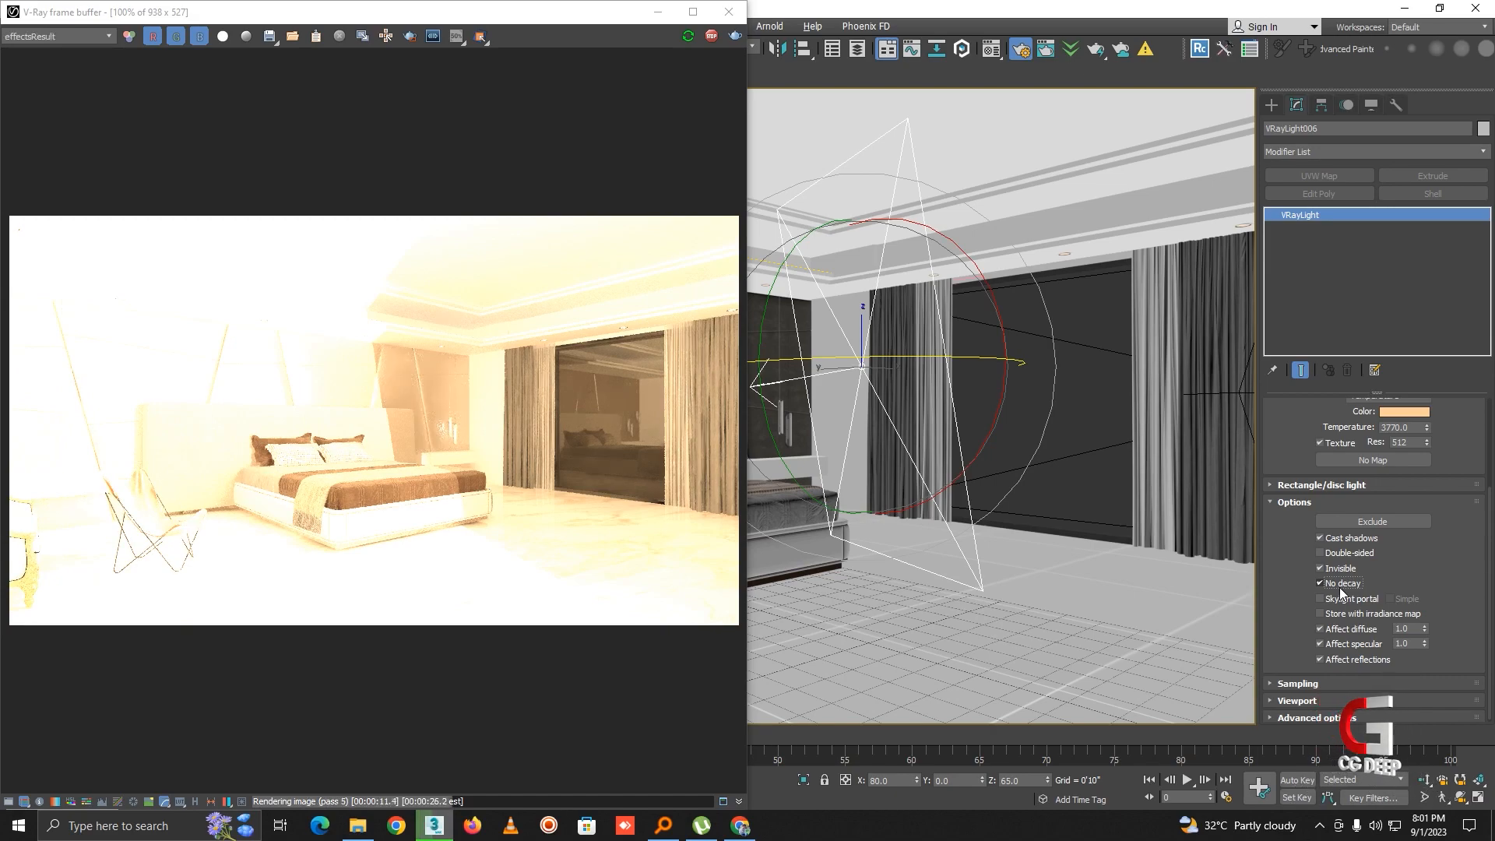
{"action": "left_click", "coordinate": [1340, 587]}
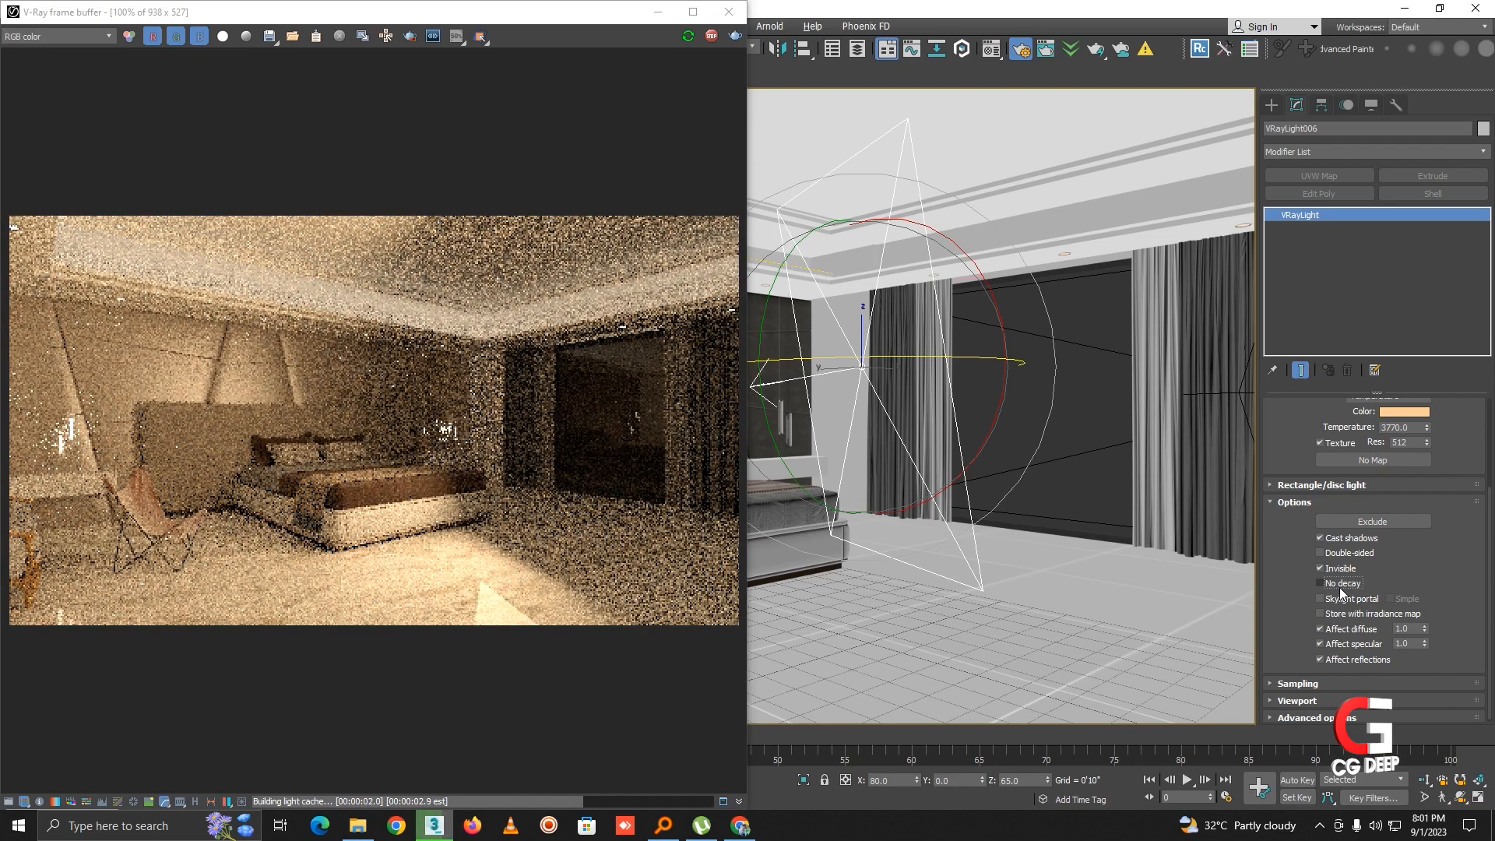
Step: Turn off Affect diffuse for the room's plane light, compare the render, and reselect the light
{"action": "scroll", "coordinate": [1390, 587], "scroll_direction": "down", "scroll_amount": 1}
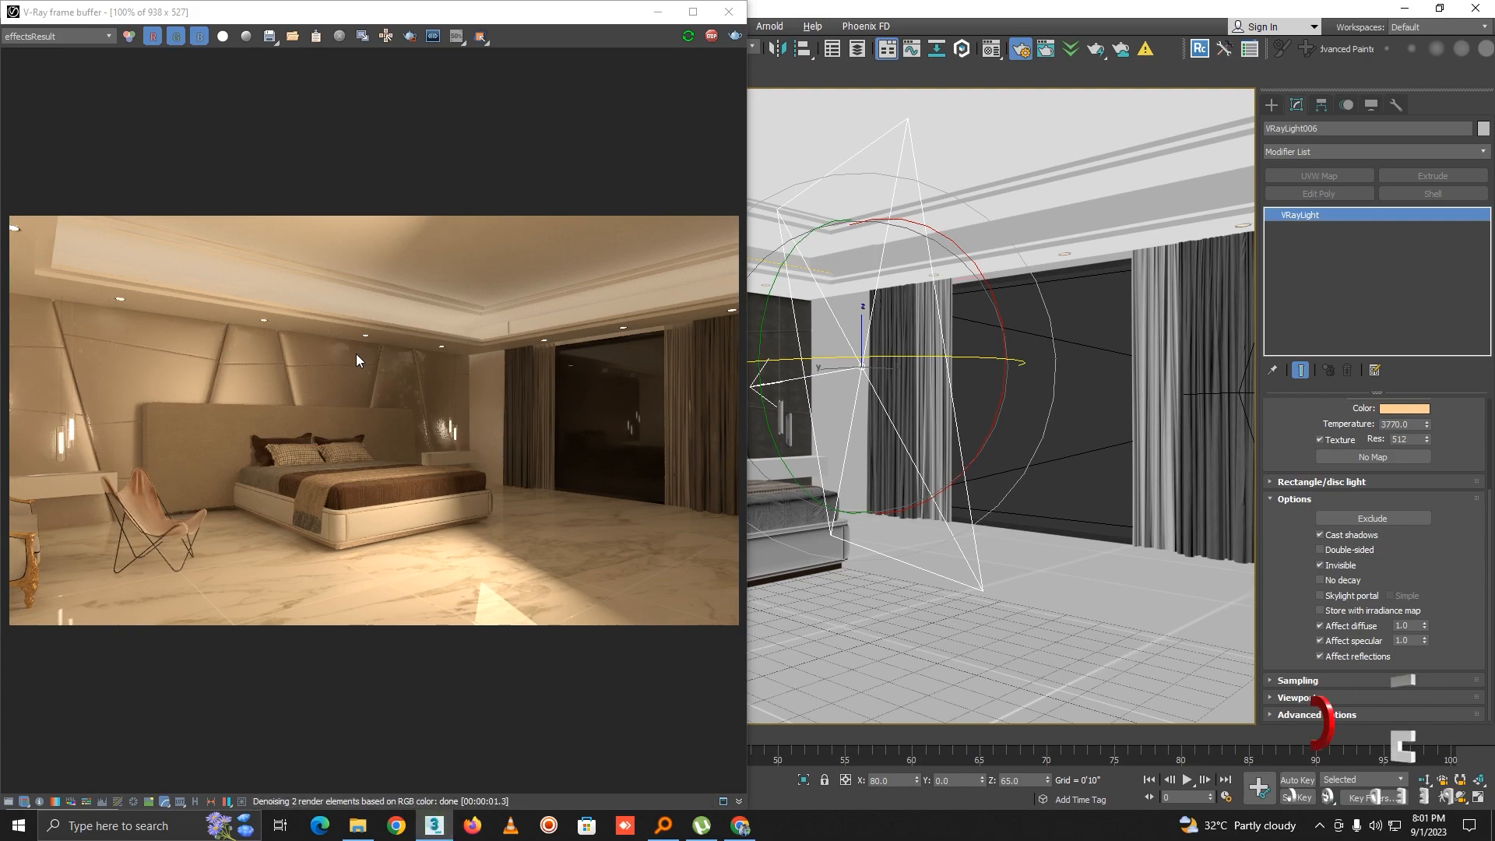
{"action": "left_click", "coordinate": [1334, 628]}
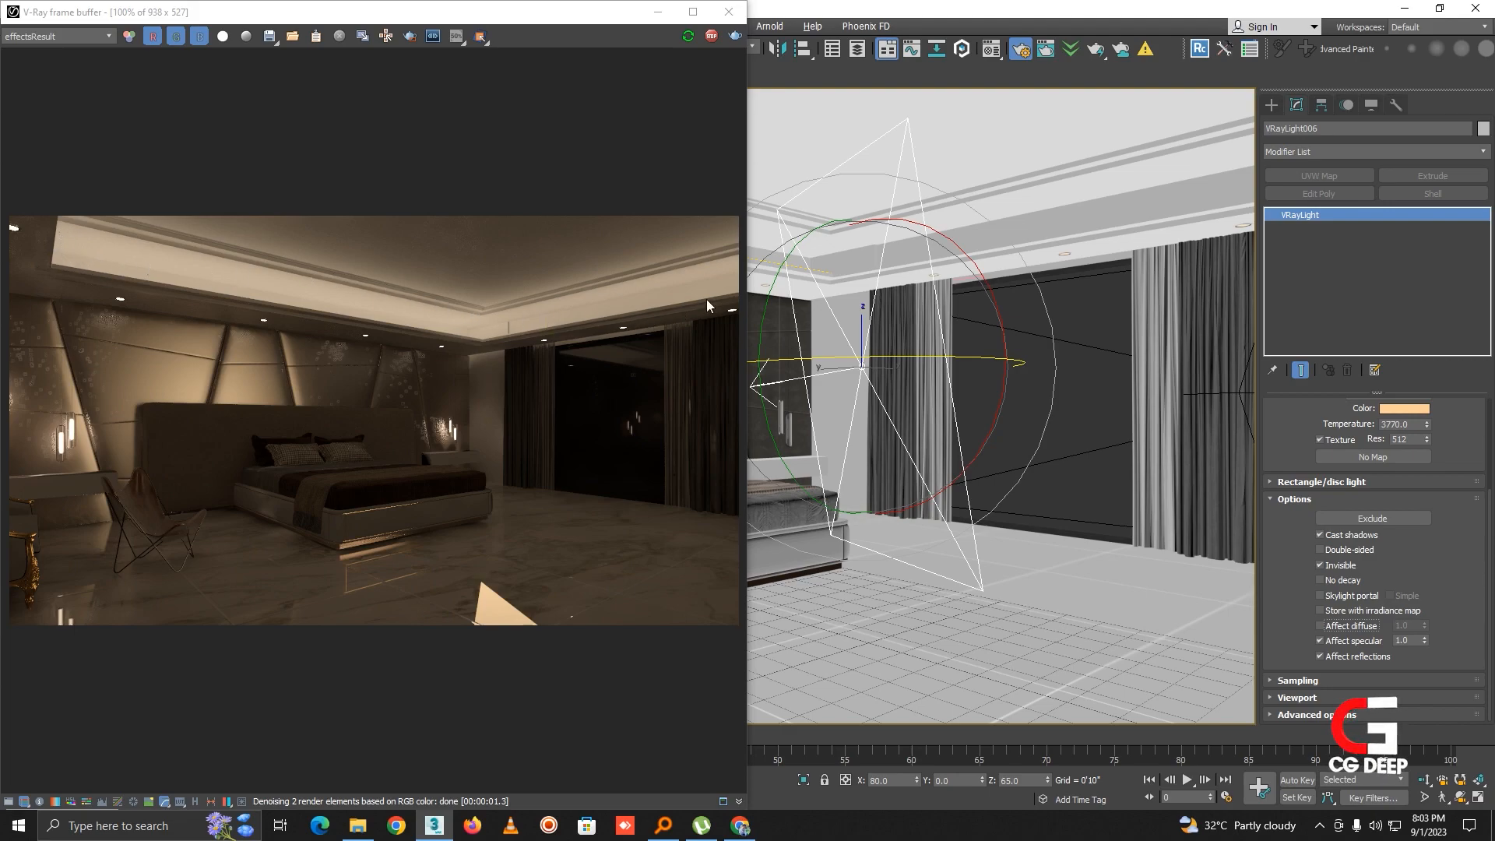
{"action": "left_click", "coordinate": [1036, 188]}
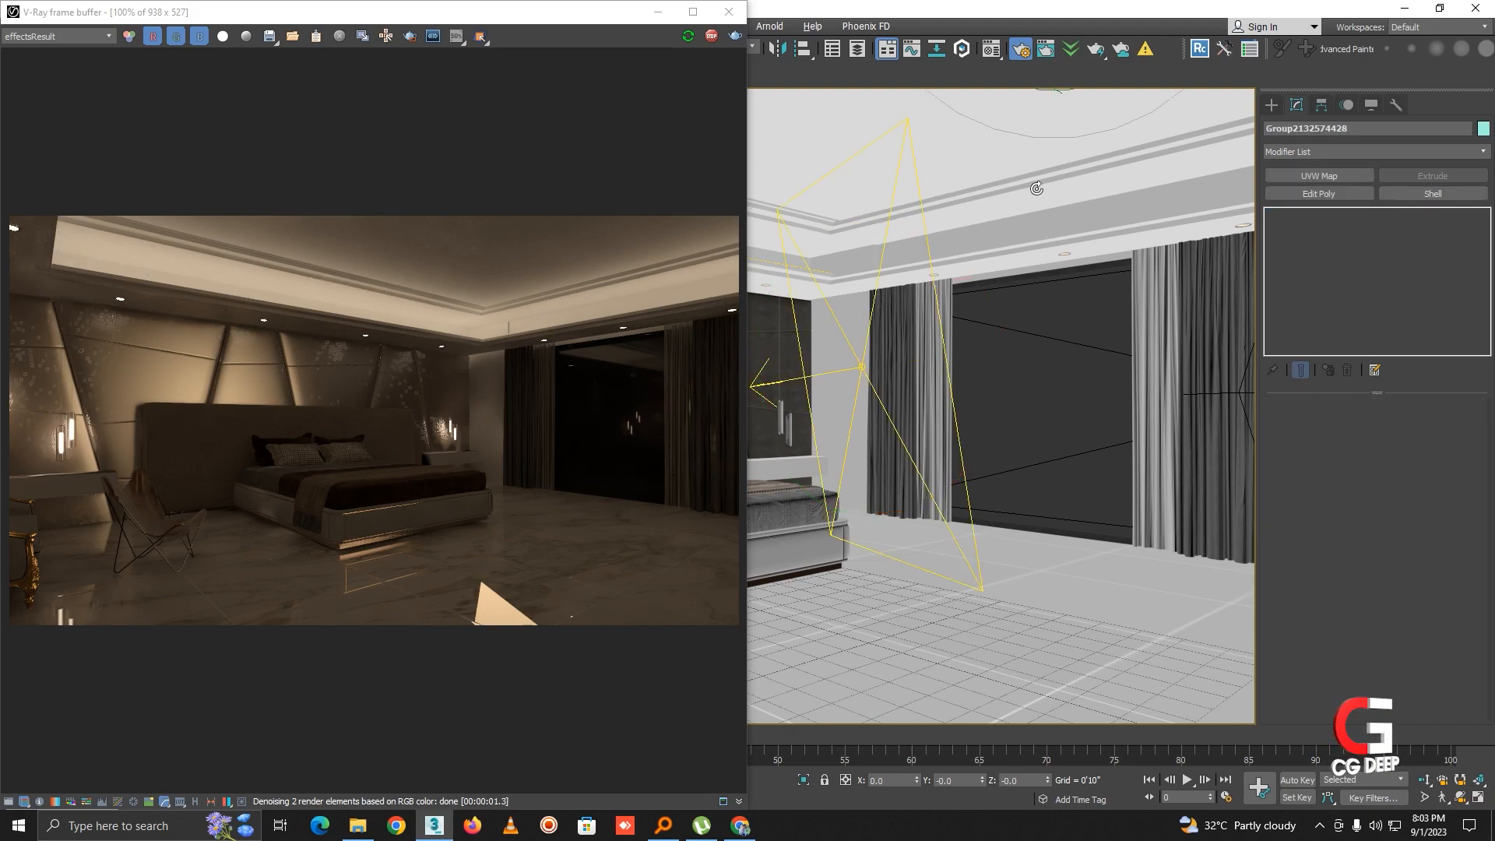
{"action": "left_click_drag", "start_coordinate": [513, 10], "coordinate": [0, 226]}
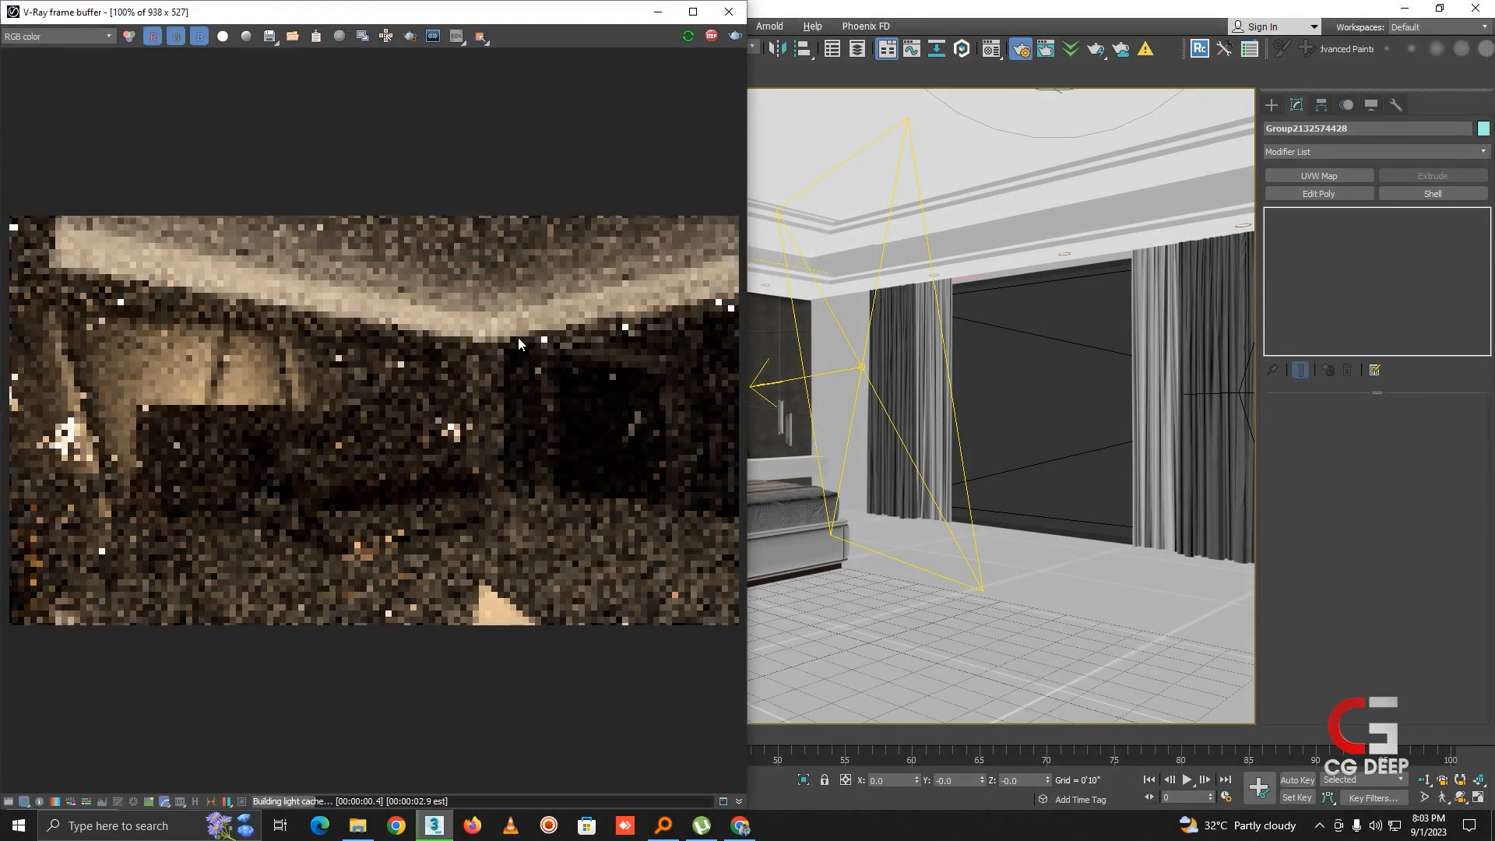
{"action": "left_click", "coordinate": [892, 416]}
{"action": "left_click", "coordinate": [892, 415]}
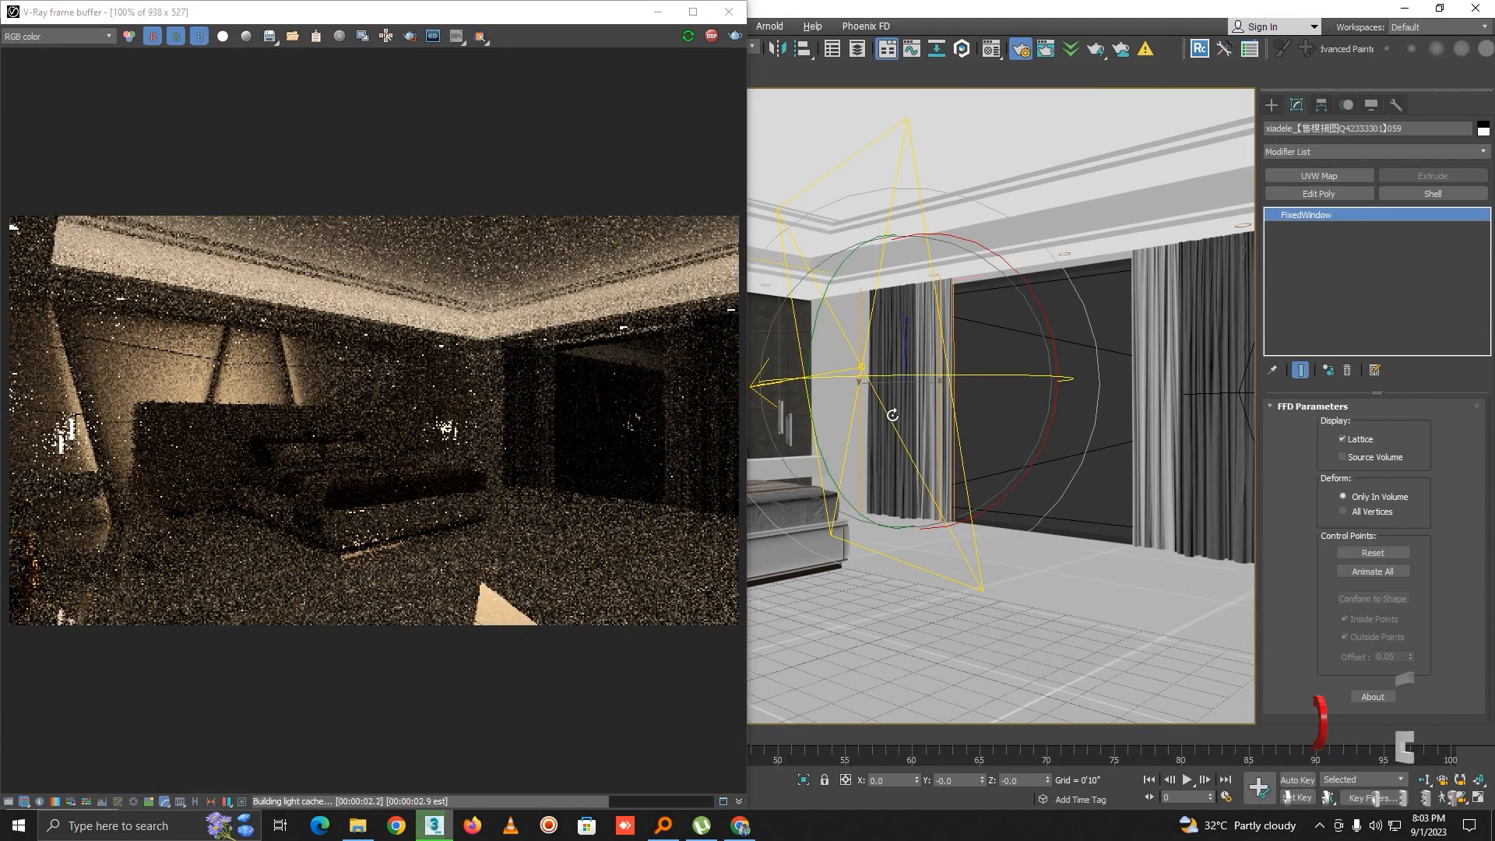
{"action": "left_click", "coordinate": [894, 416]}
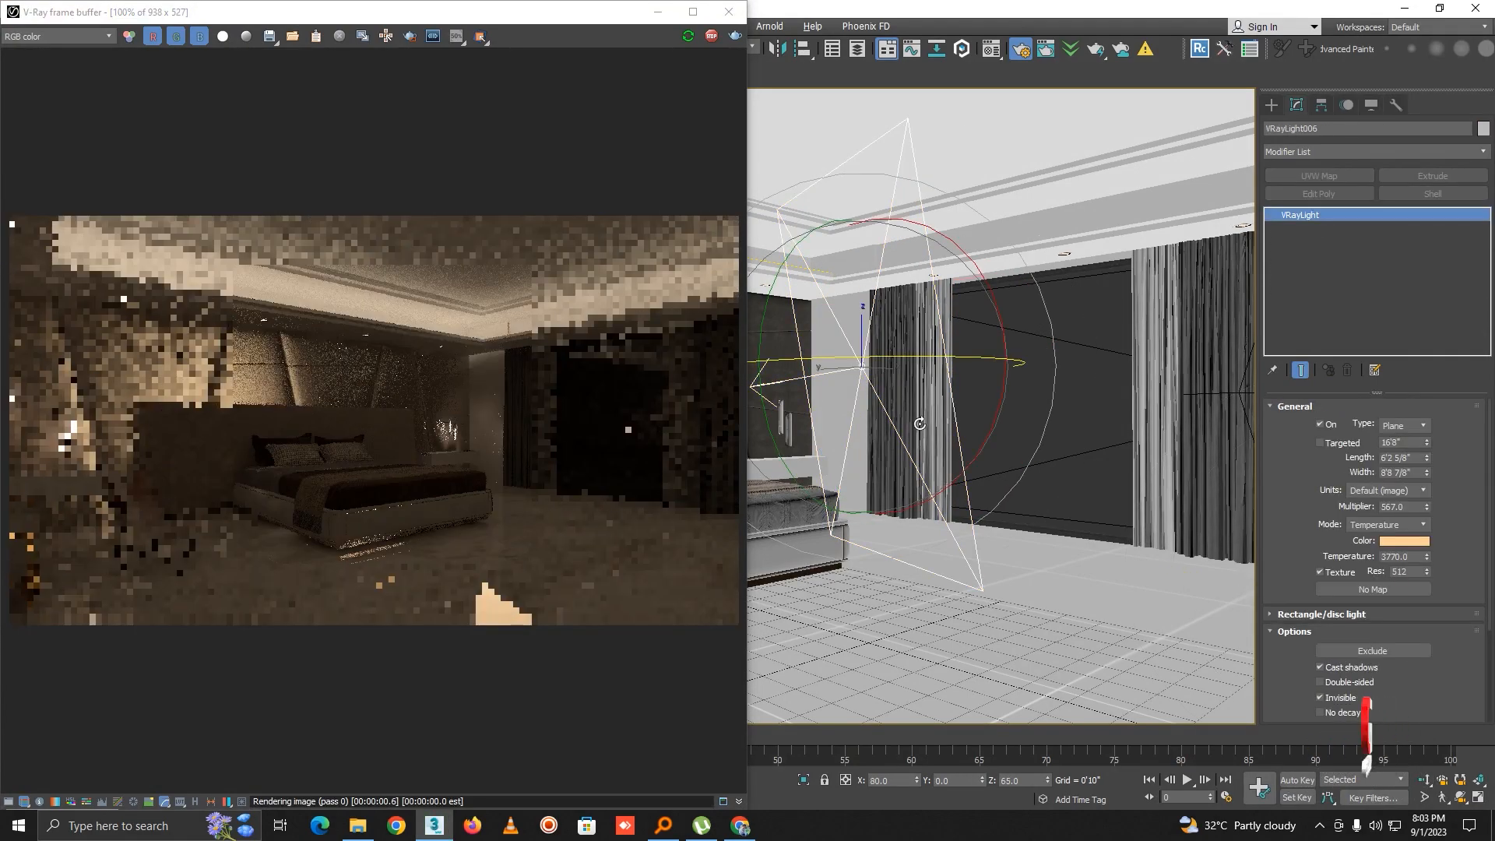
{"action": "scroll", "coordinate": [1344, 466], "scroll_direction": "down", "scroll_amount": 3}
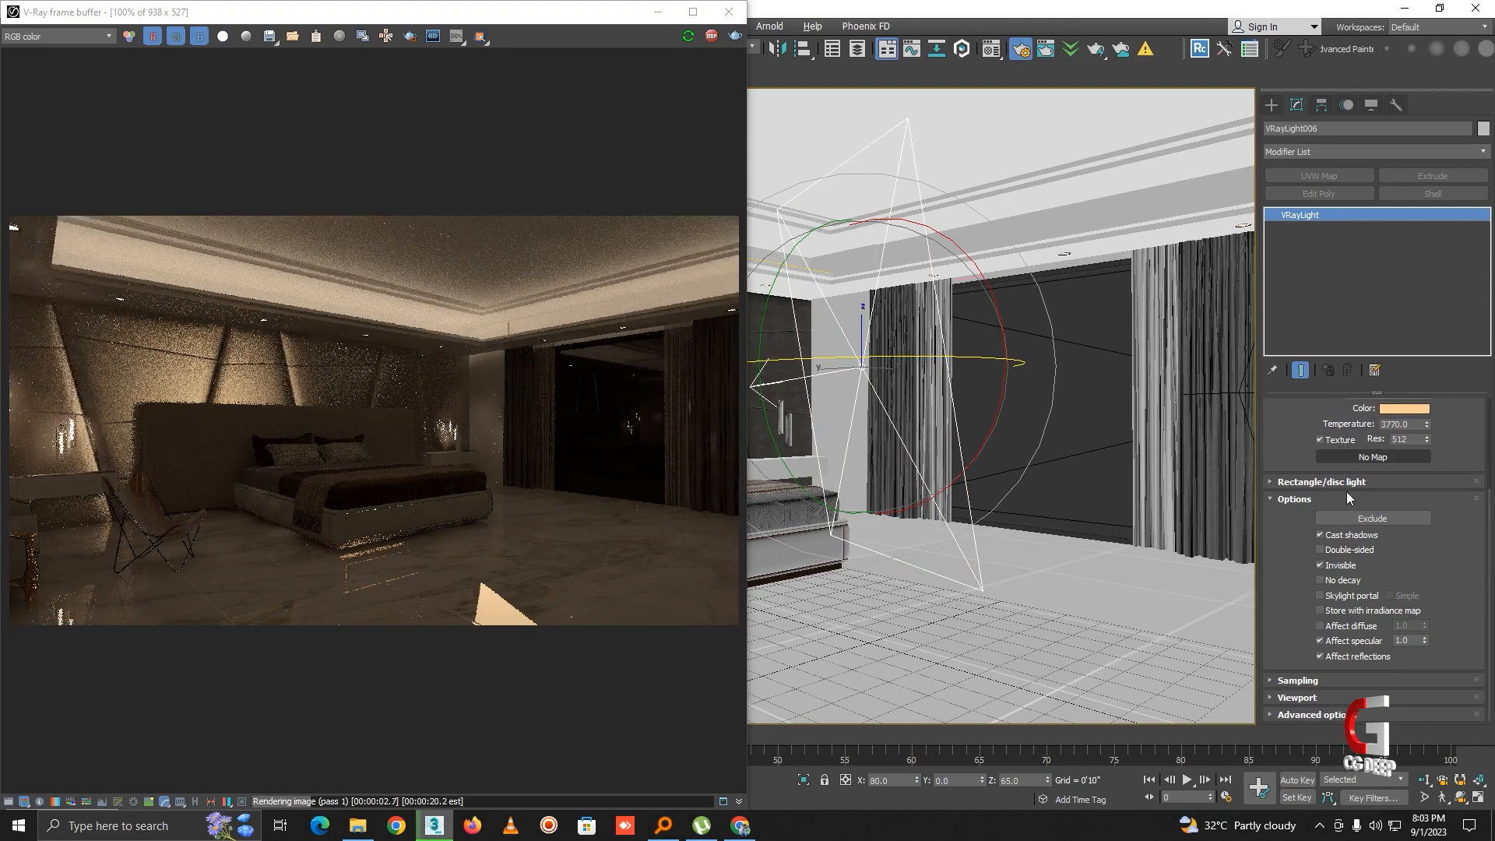
Step: Compare the plane light's specular and reflection options, leaving Affect diffuse on and Affect specular and Affect reflections off
{"action": "left_click", "coordinate": [1355, 642]}
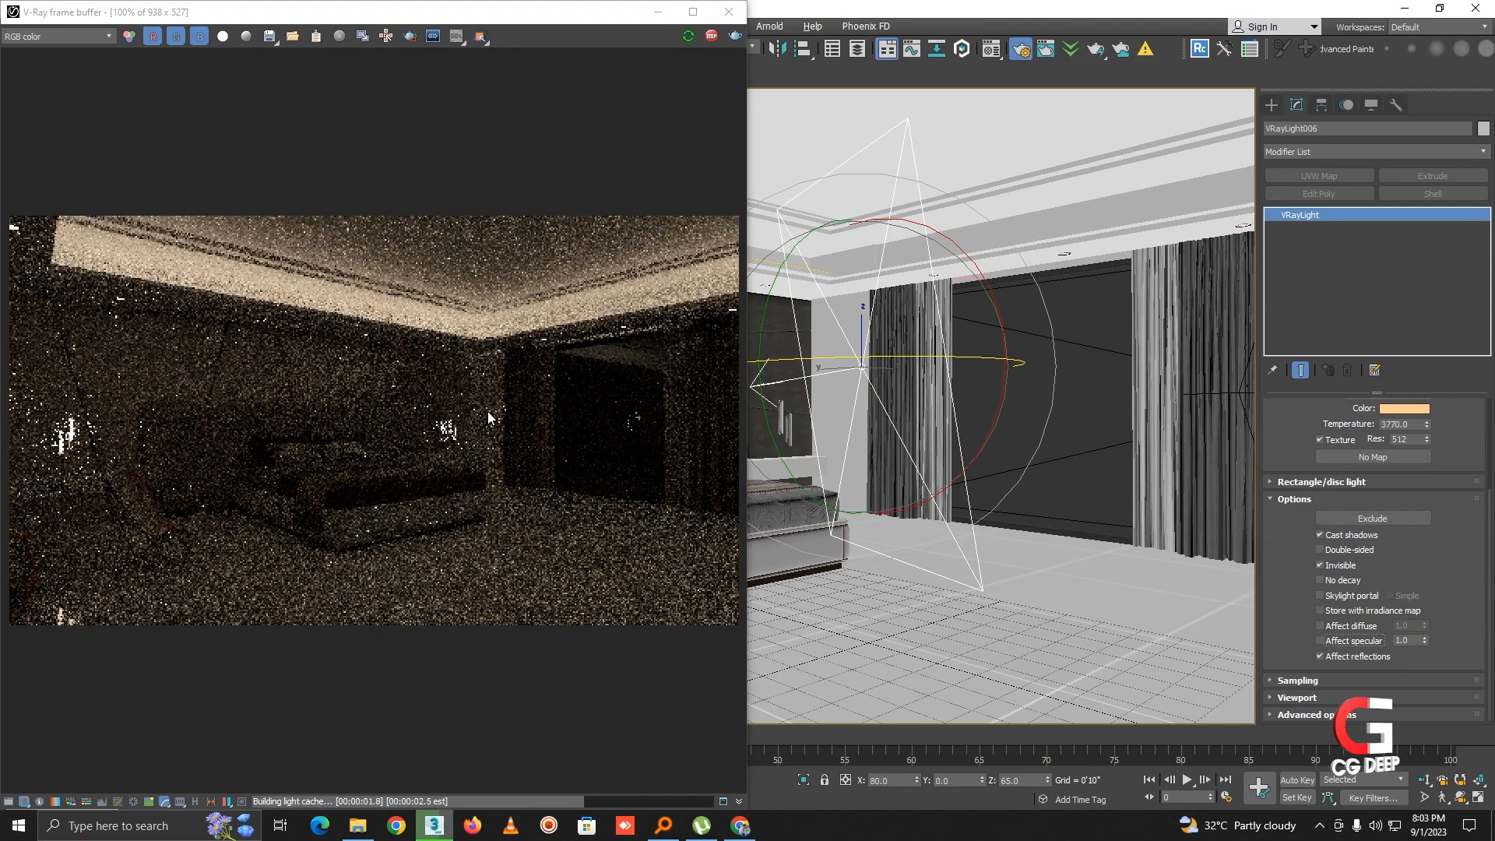
{"action": "left_click", "coordinate": [1350, 643]}
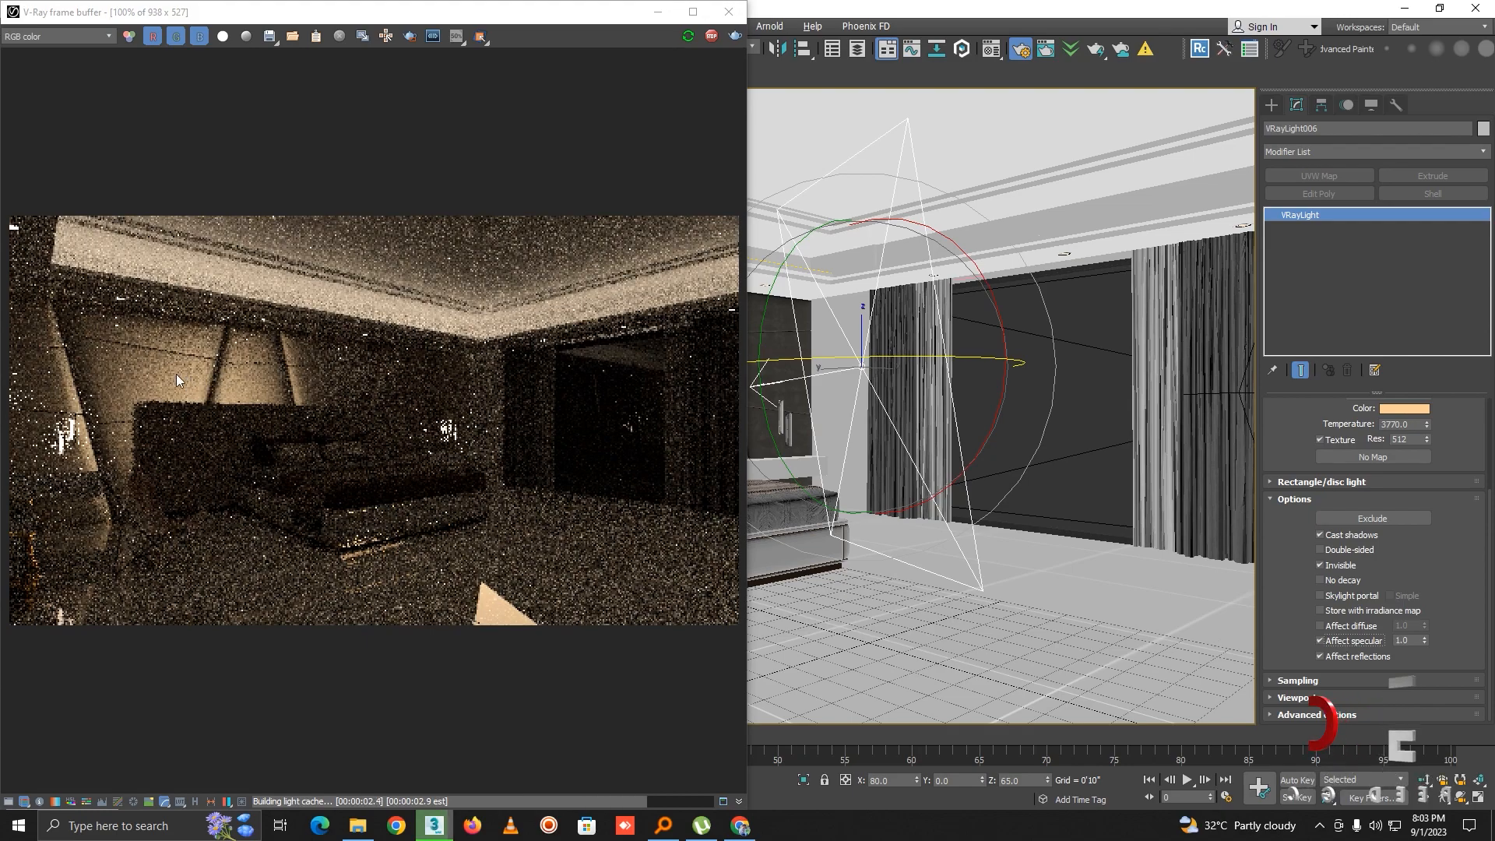
{"action": "left_click", "coordinate": [1339, 658]}
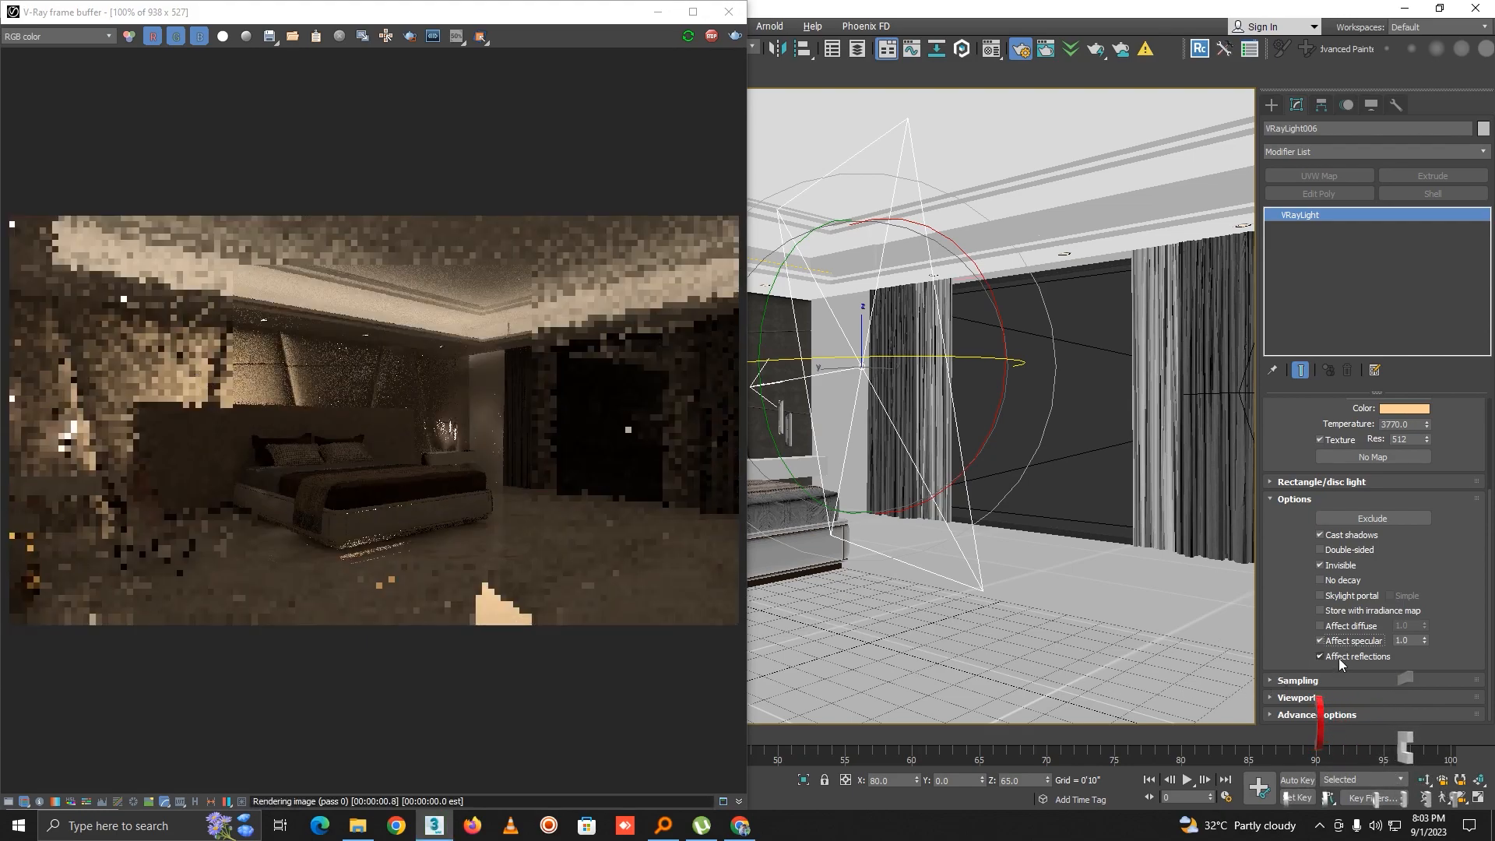
{"action": "left_click", "coordinate": [1335, 643]}
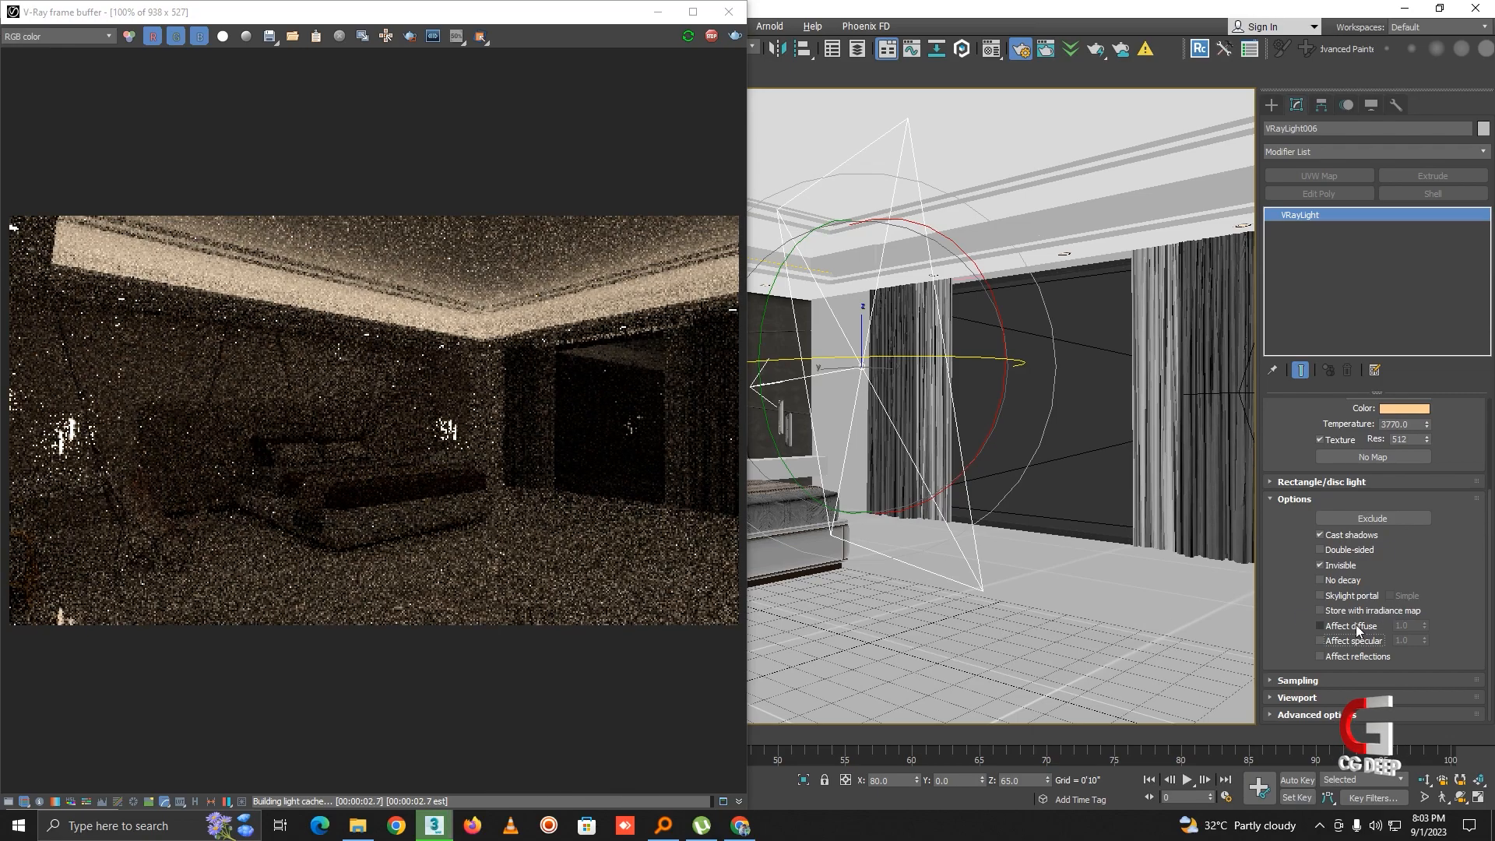
{"action": "left_click", "coordinate": [1320, 626]}
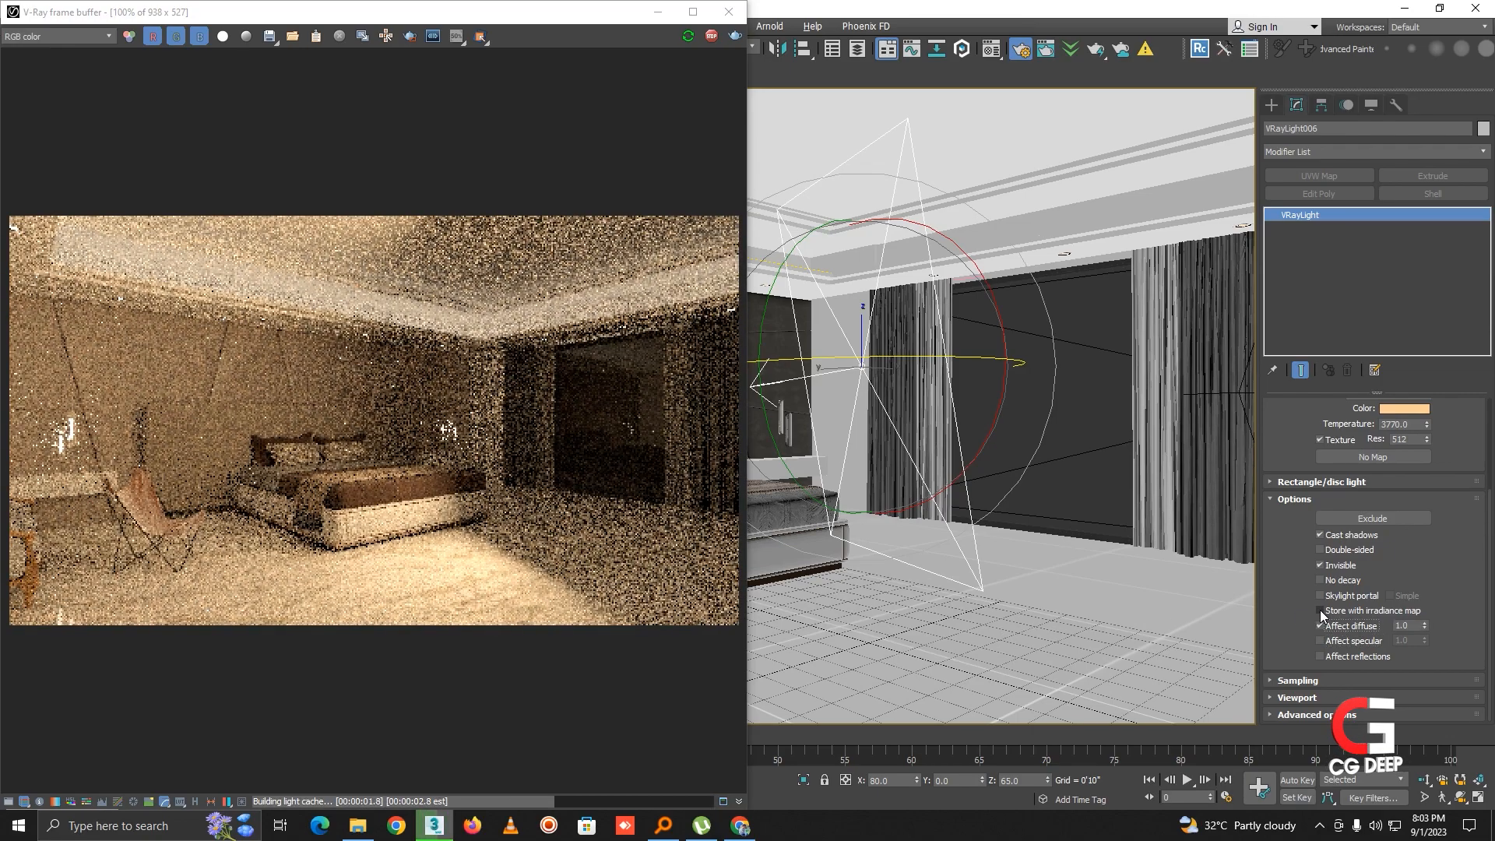
{"action": "left_click", "coordinate": [1339, 658]}
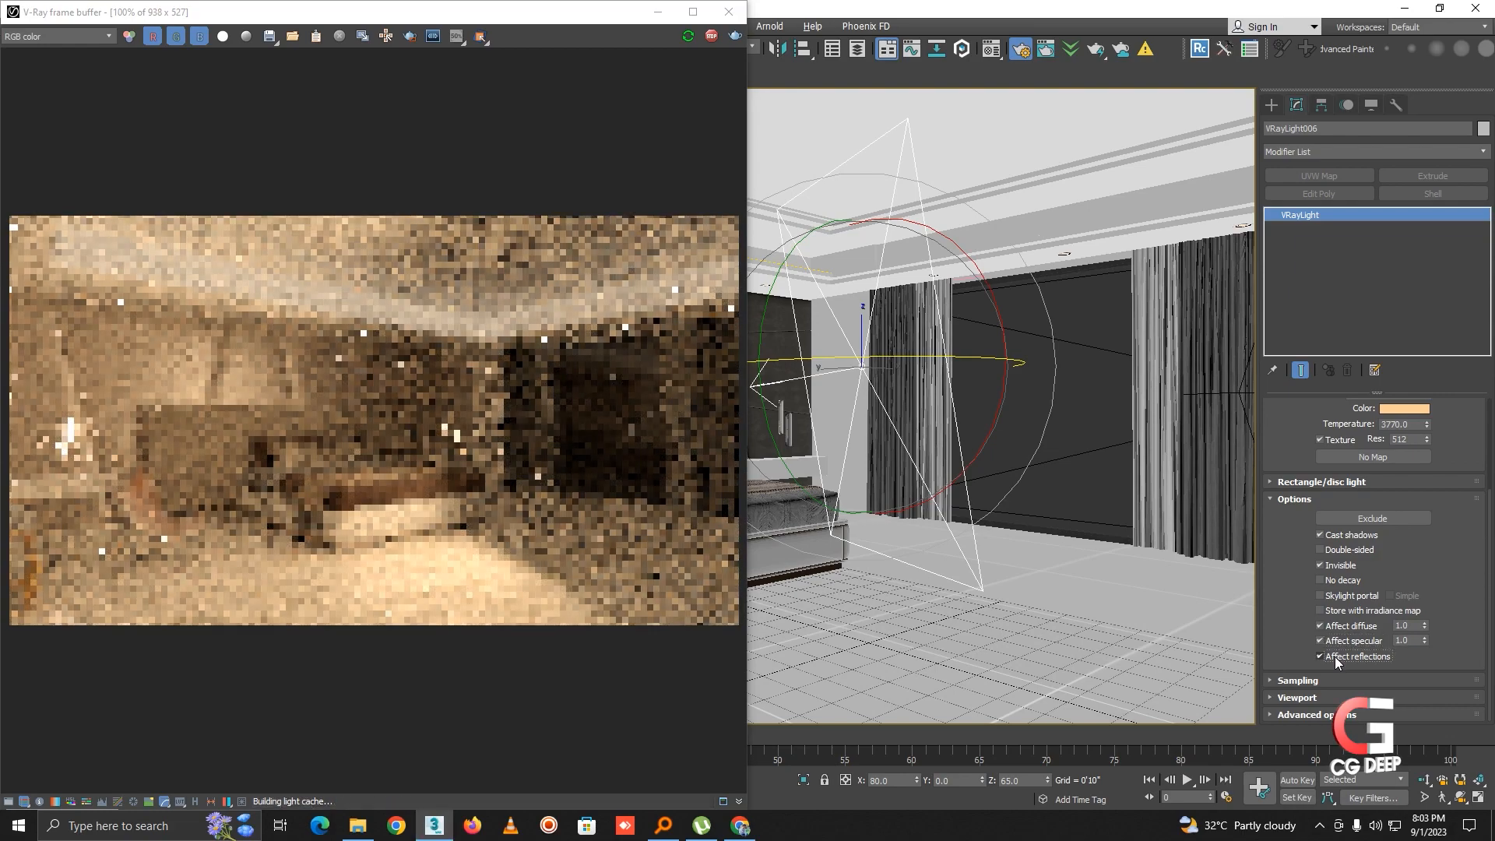
{"action": "left_click", "coordinate": [1340, 658]}
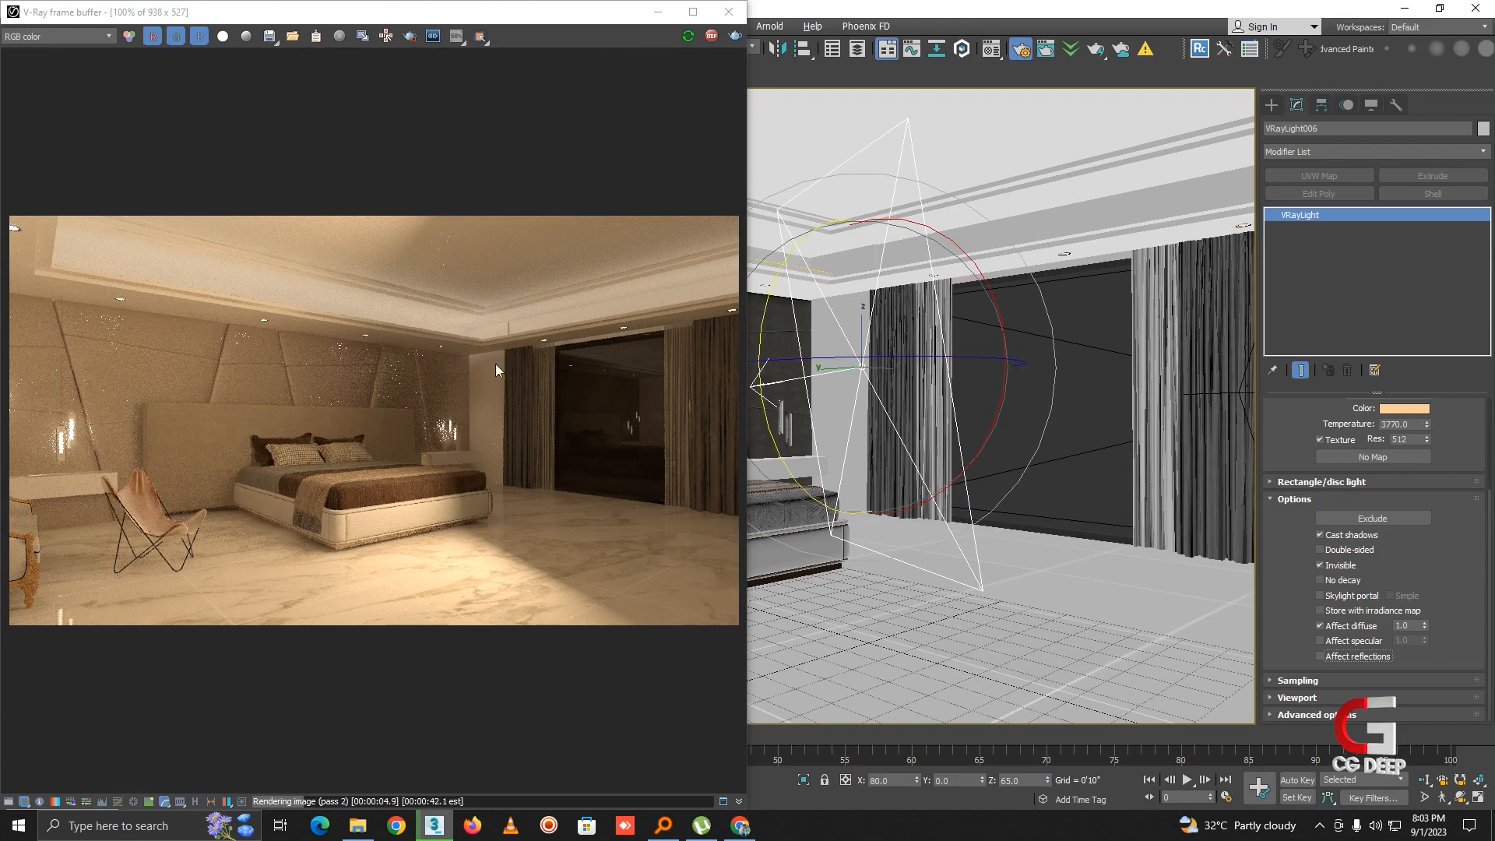
Step: Examine the window glass, floor and back wall in the render for reflections of the plane light
{"action": "scroll", "coordinate": [269, 338], "scroll_direction": "down", "scroll_amount": 1}
{"action": "scroll", "coordinate": [301, 422], "scroll_direction": "up", "scroll_amount": 1}
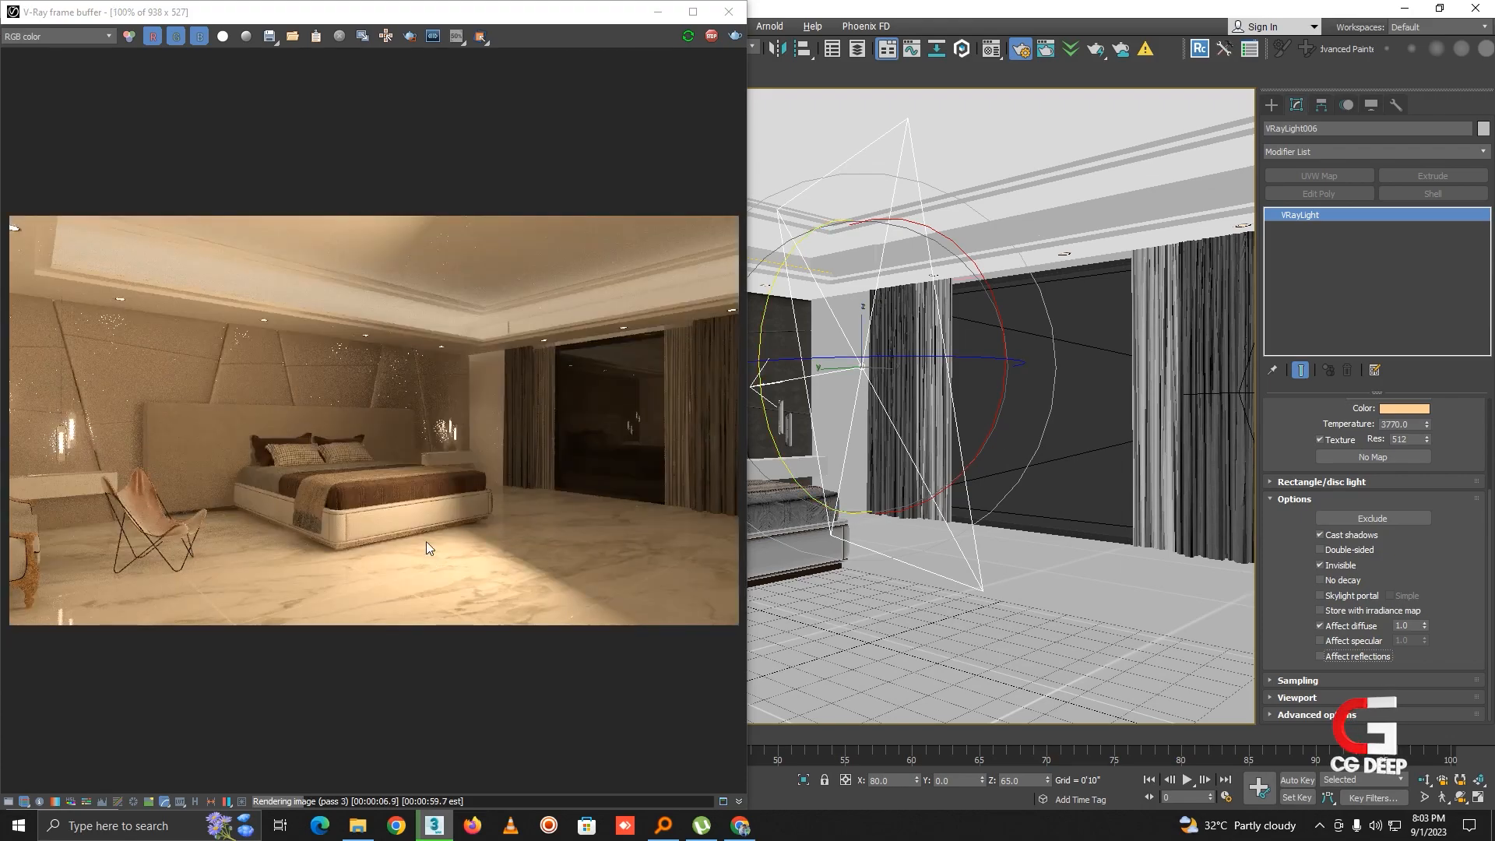
{"action": "scroll", "coordinate": [654, 409], "scroll_direction": "up", "scroll_amount": 1}
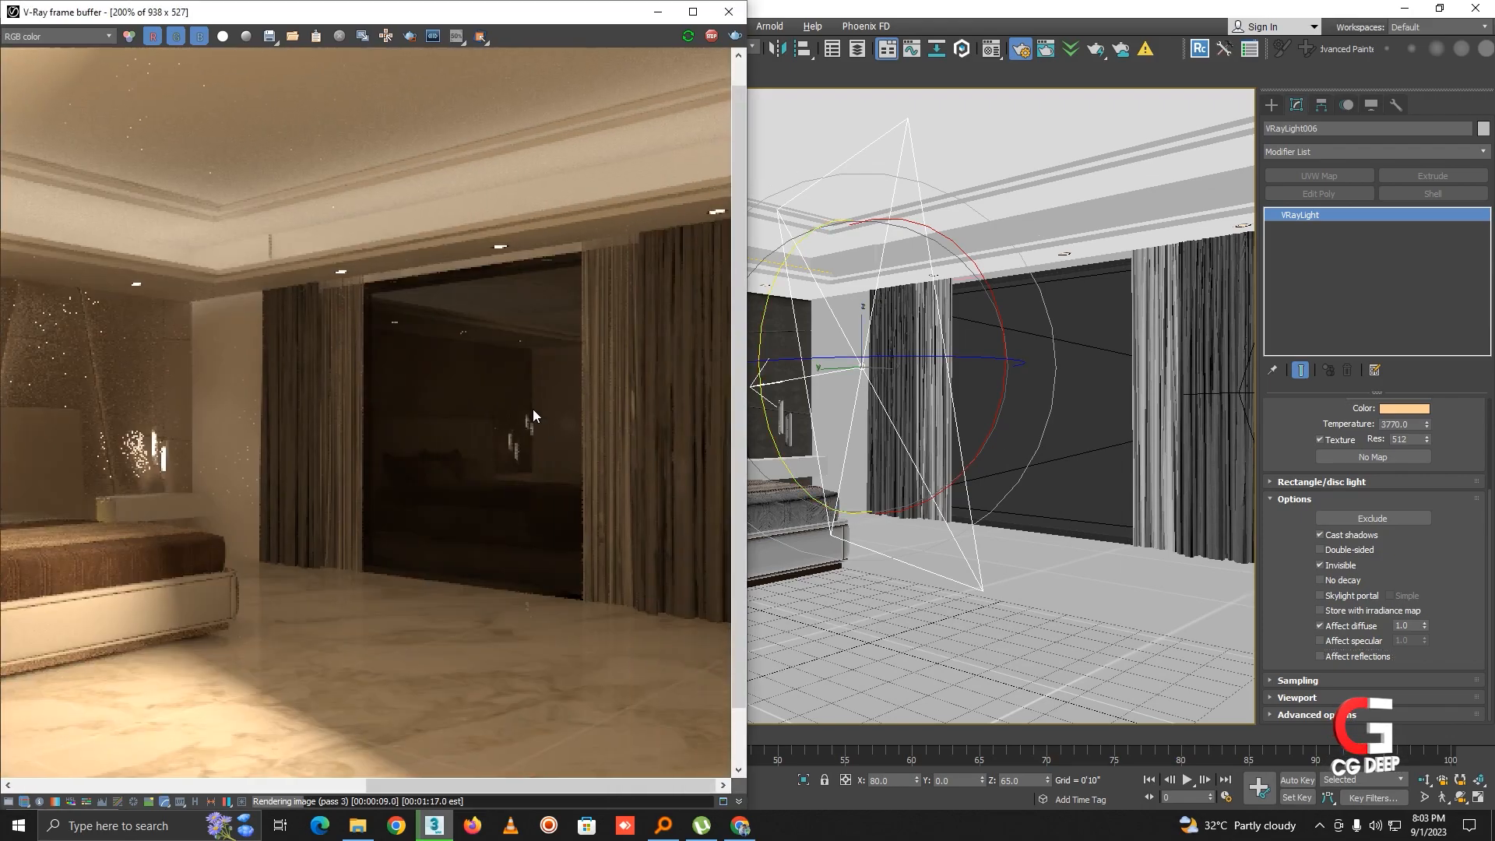
{"action": "middle_click_drag", "start_coordinate": [226, 456], "coordinate": [558, 406]}
{"action": "middle_click_drag", "start_coordinate": [234, 393], "coordinate": [441, 400]}
{"action": "scroll", "coordinate": [441, 400], "scroll_direction": "down", "scroll_amount": 1}
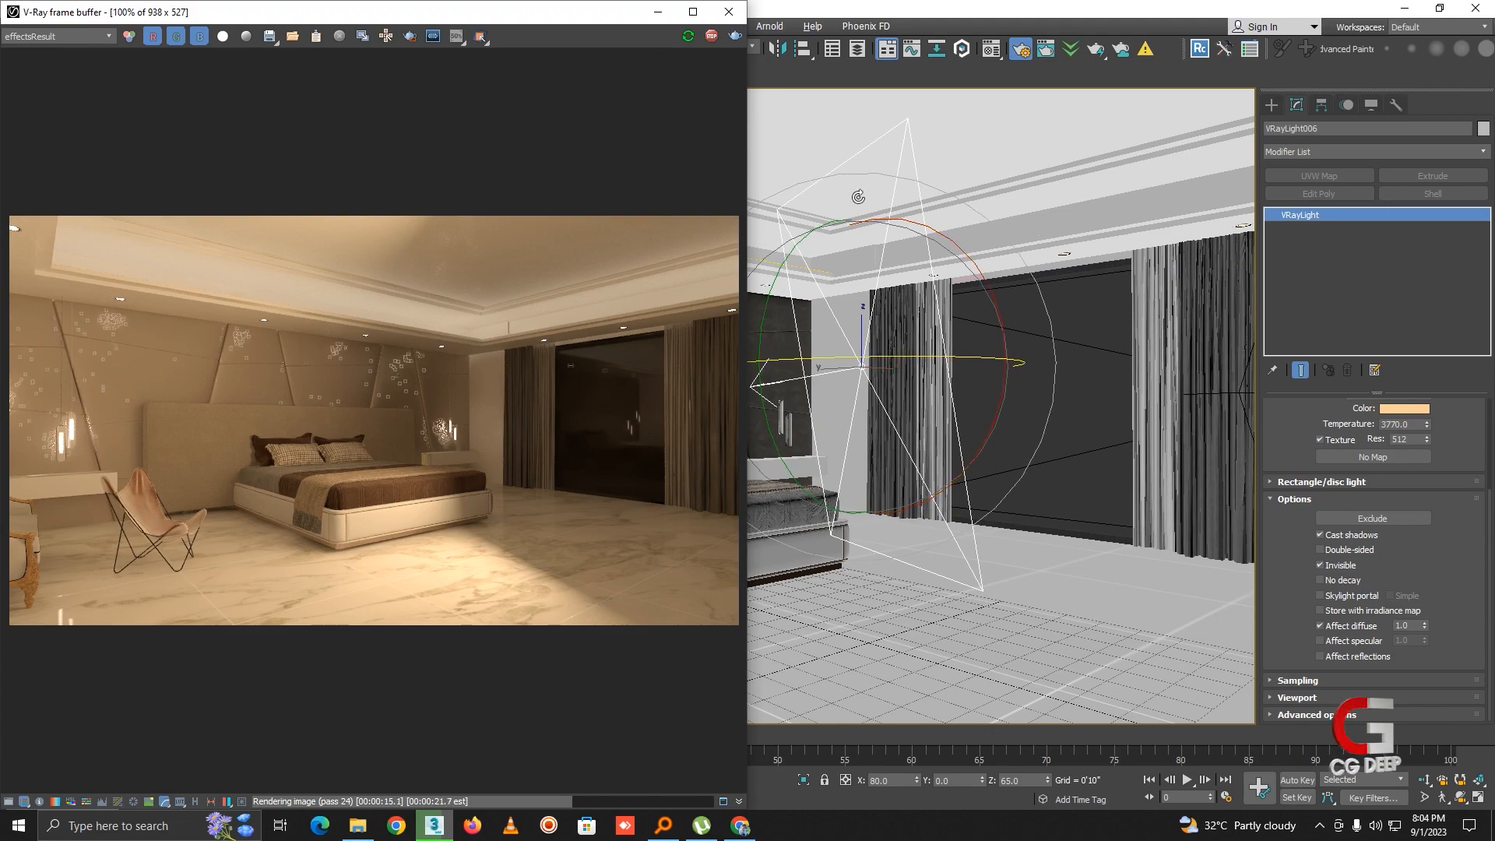
Step: Stop the interactive render and set the window plane light's multiplier to 70
{"action": "left_click", "coordinate": [711, 37]}
{"action": "left_click", "coordinate": [658, 12]}
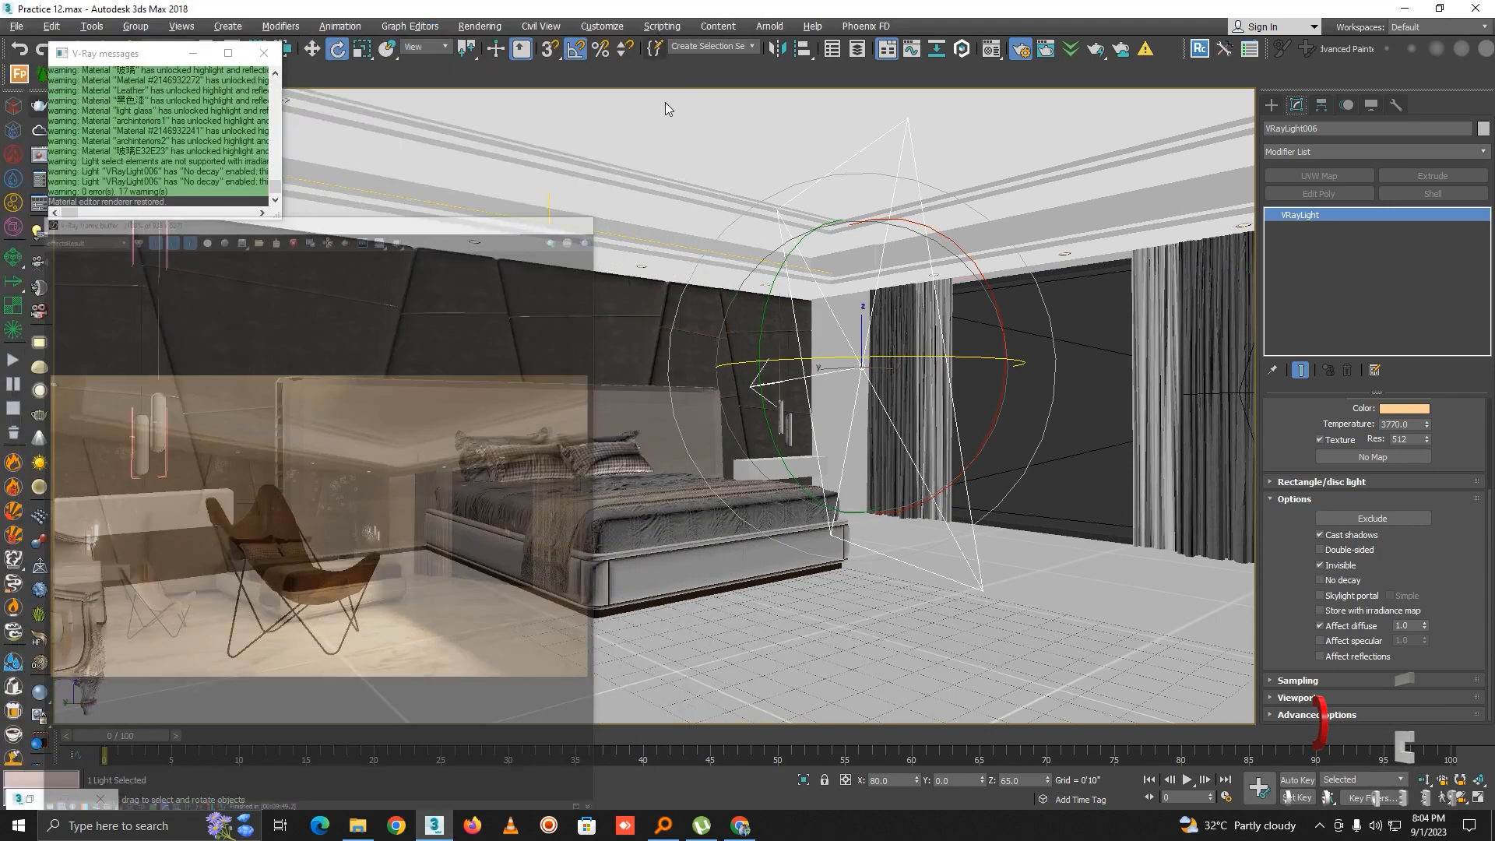
{"action": "left_click", "coordinate": [1086, 346]}
{"action": "left_click", "coordinate": [1087, 348]}
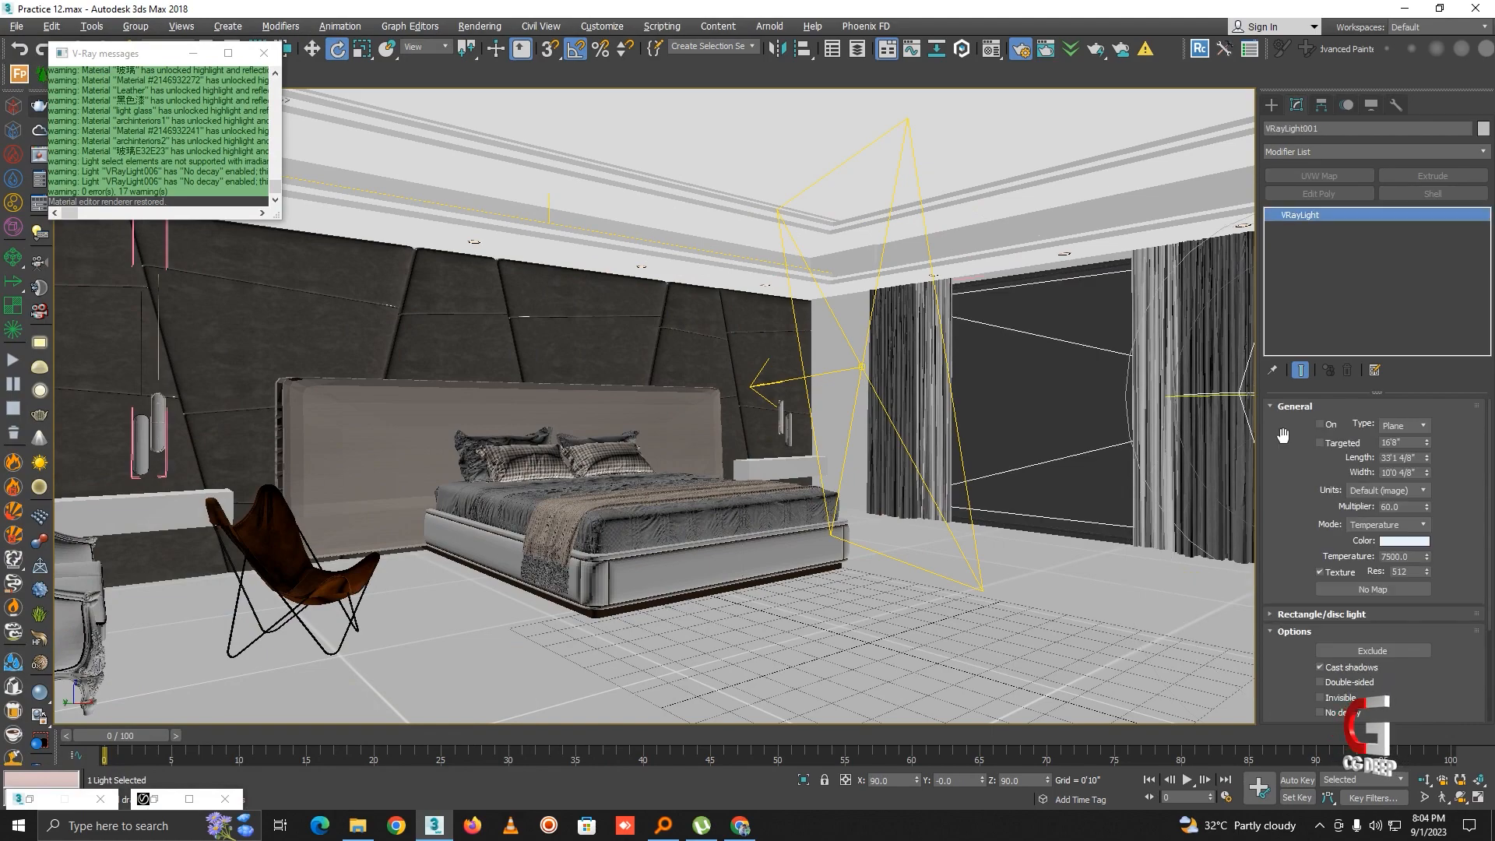
{"action": "scroll", "coordinate": [1324, 529], "scroll_direction": "down", "scroll_amount": 3}
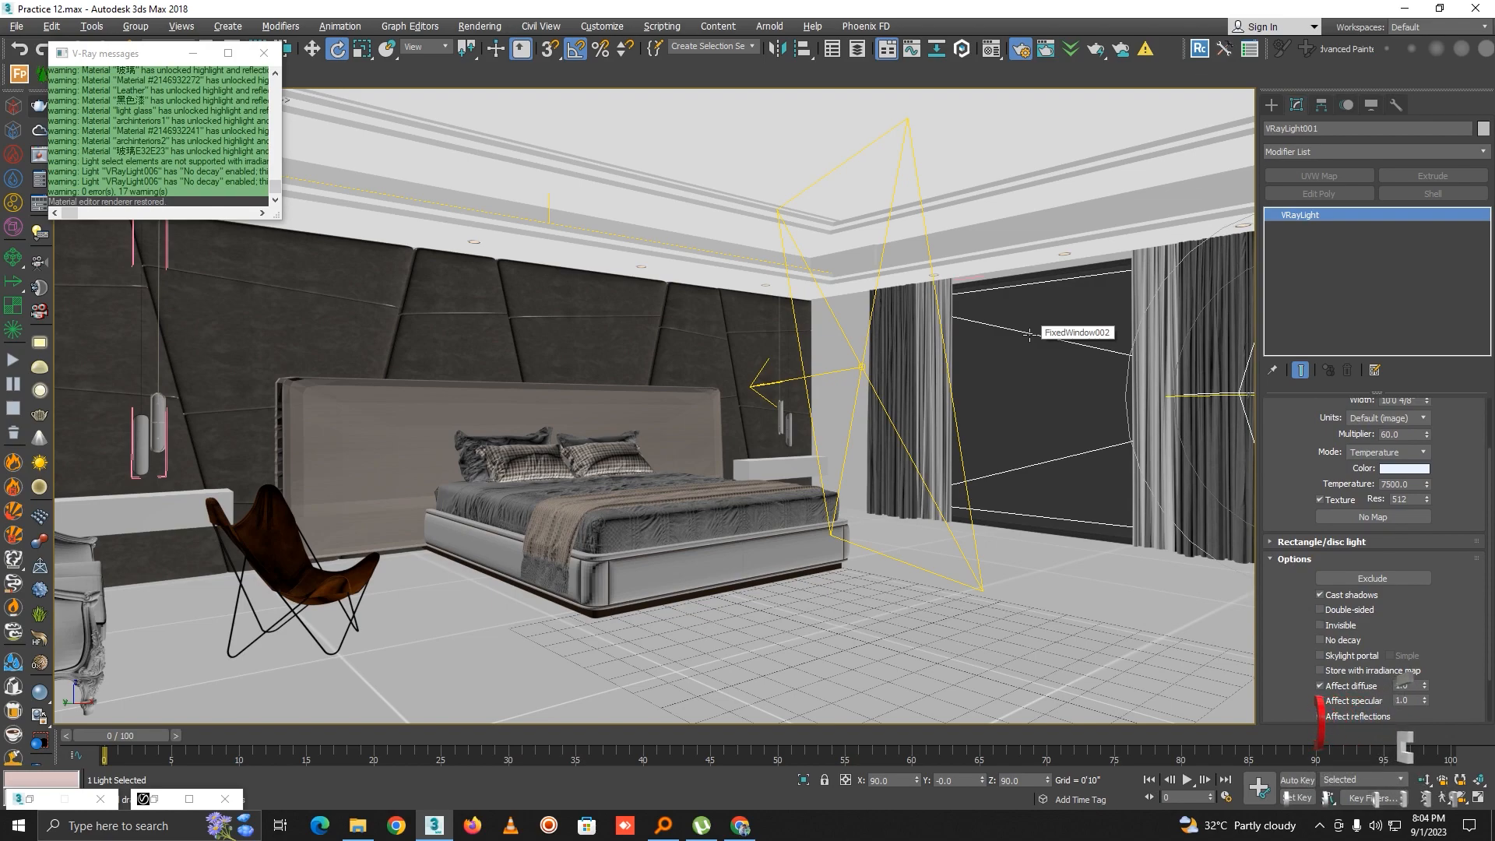
{"action": "left_click_drag", "start_coordinate": [1401, 437], "coordinate": [1334, 406]}
{"action": "type", "text": "70"}
{"action": "key", "text": "Return"}
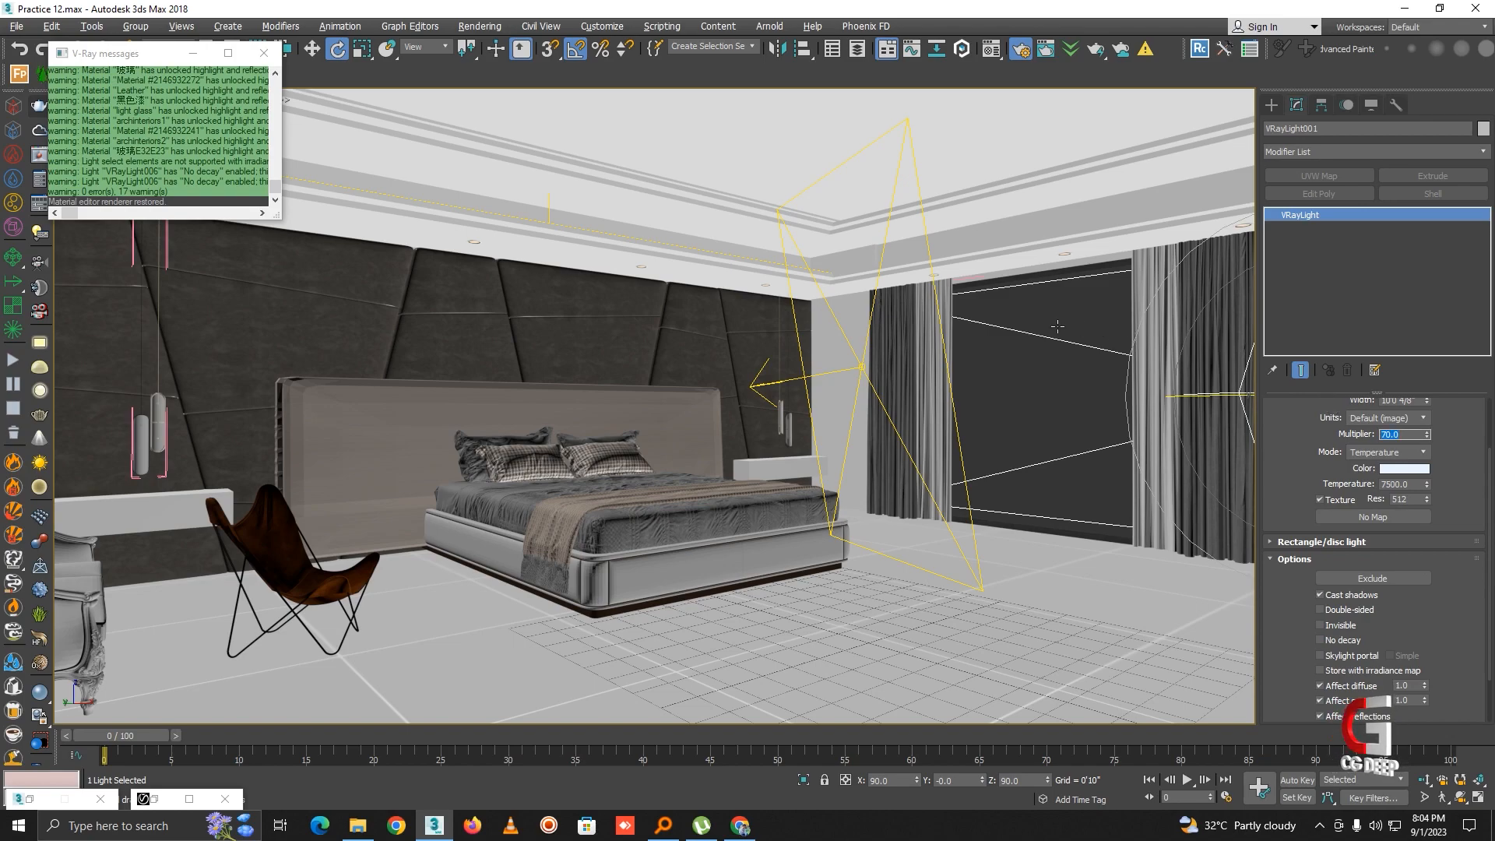
Step: Minimize the V-Ray messages window and restrict the selection filter to Lights
{"action": "left_click", "coordinate": [193, 53]}
{"action": "left_click", "coordinate": [181, 47]}
{"action": "left_click", "coordinate": [168, 51]}
{"action": "left_click", "coordinate": [167, 49]}
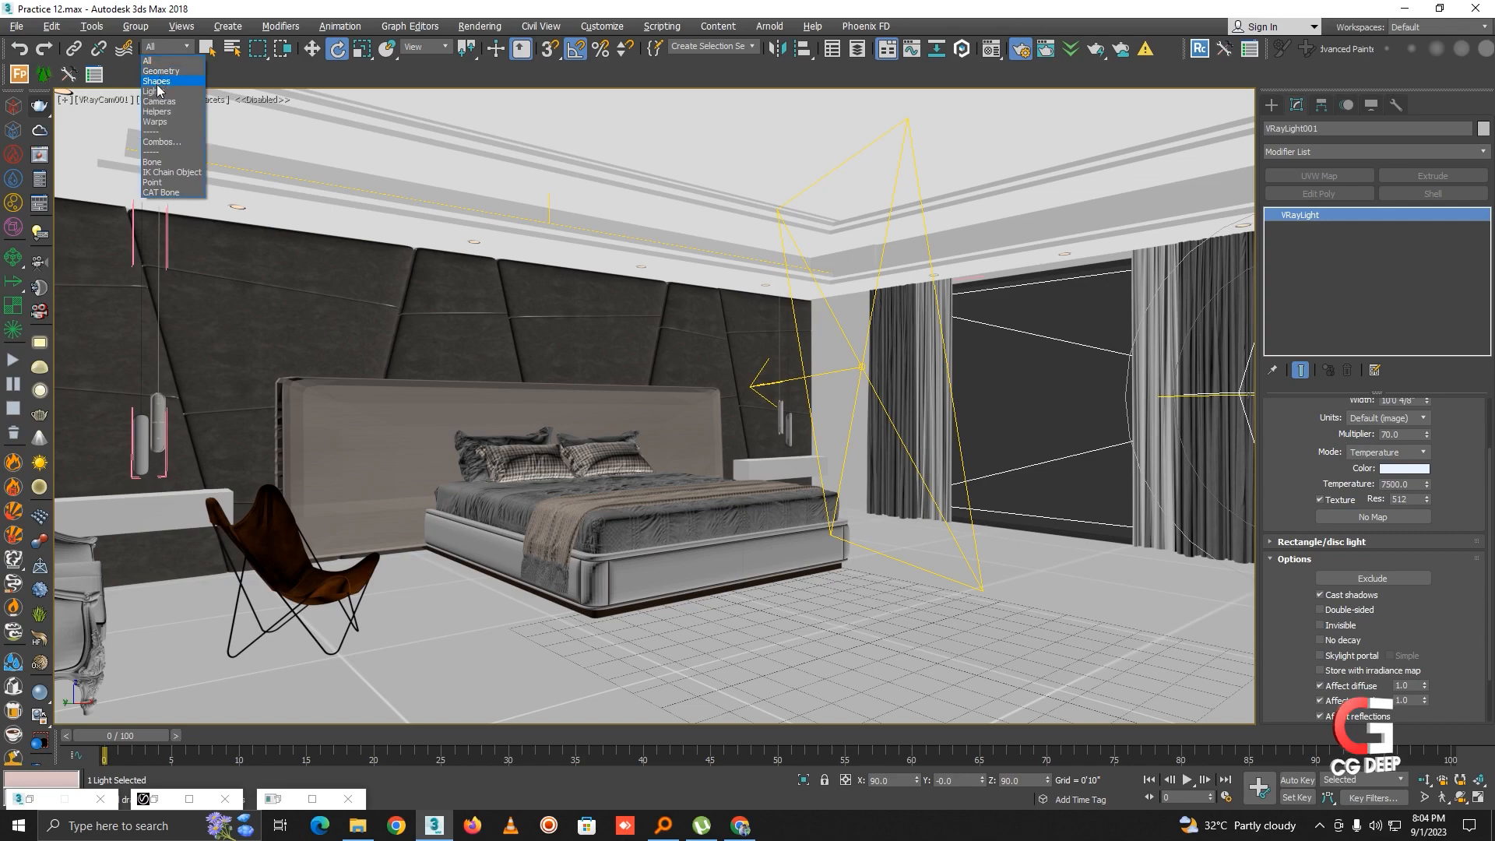
{"action": "left_click", "coordinate": [156, 91]}
Step: Reset the room's plane light rotation to 0 on all axes so it faces straight down
{"action": "left_click", "coordinate": [842, 360]}
{"action": "right_click", "coordinate": [1048, 781]}
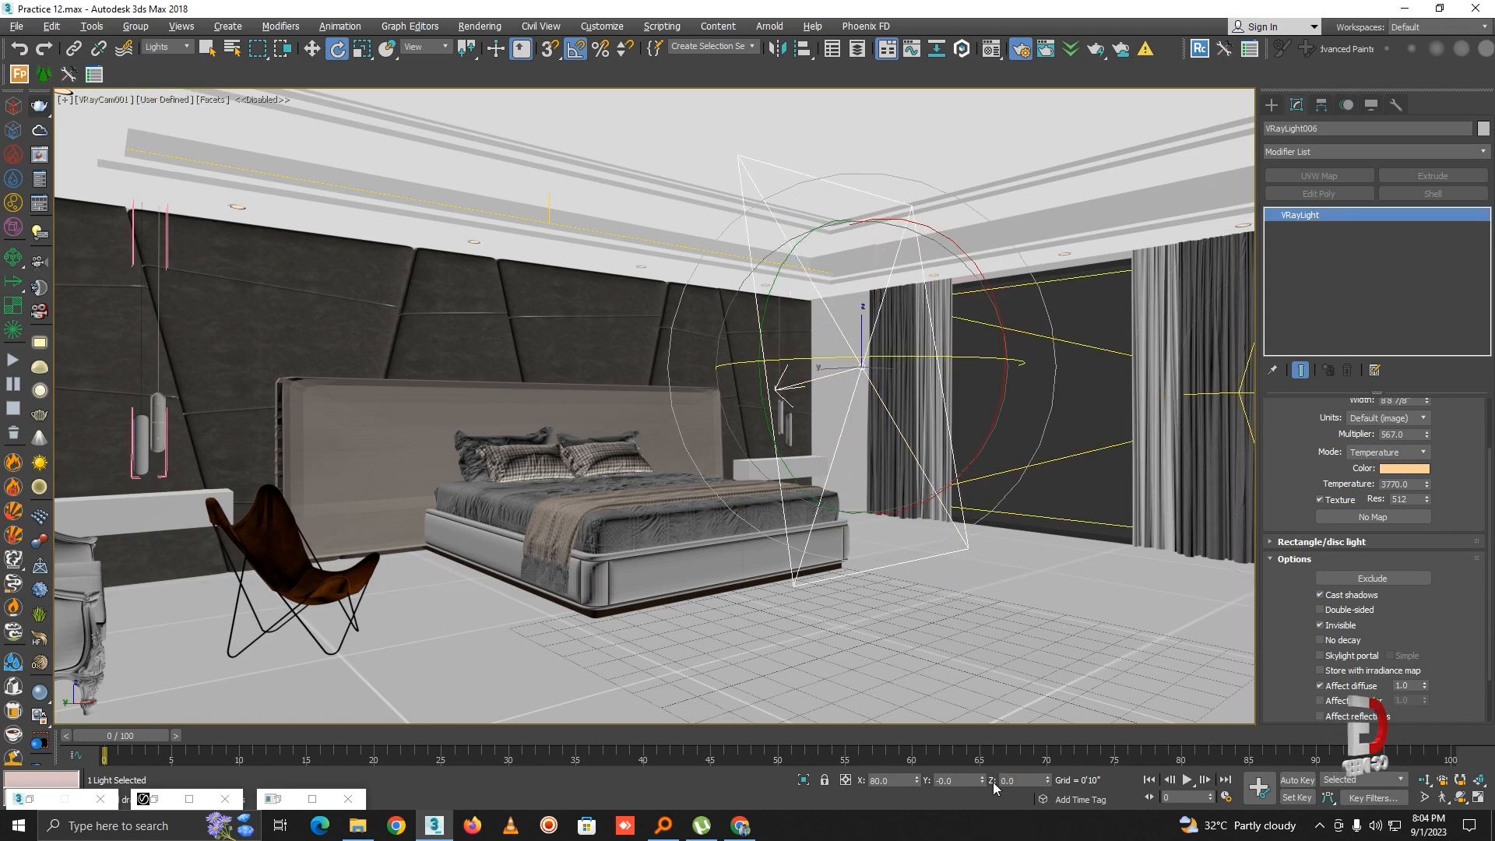
{"action": "right_click", "coordinate": [917, 781]}
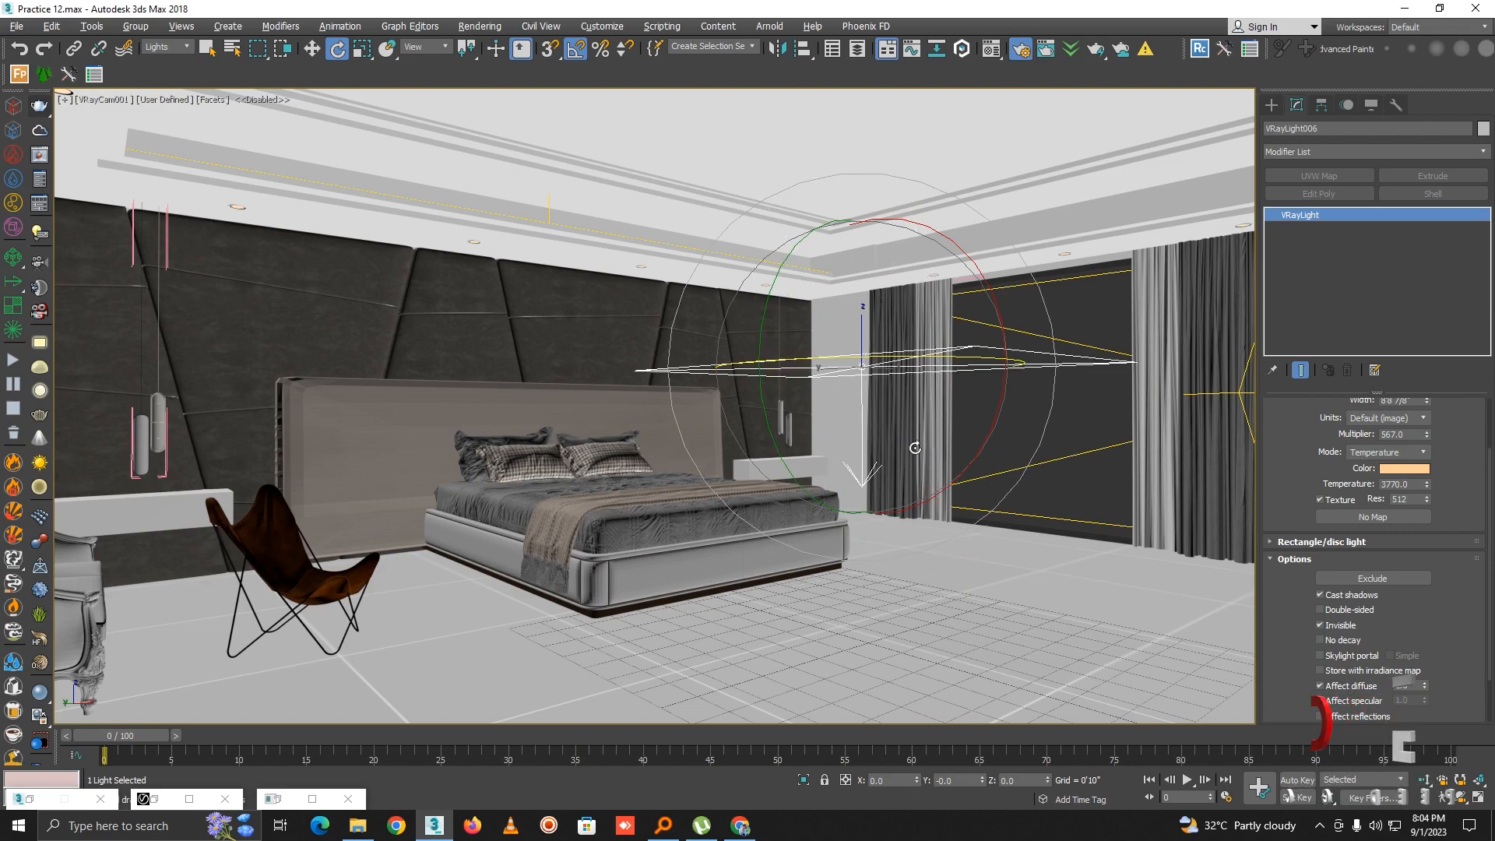
Step: Move the plane light up to the ceiling at about 14' on Z and set the selection filter back to All
{"action": "key", "text": "w"}
{"action": "left_click_drag", "start_coordinate": [862, 269], "coordinate": [857, 35]}
{"action": "key", "text": "alt+a"}
{"action": "left_click", "coordinate": [167, 47]}
{"action": "left_click", "coordinate": [159, 58]}
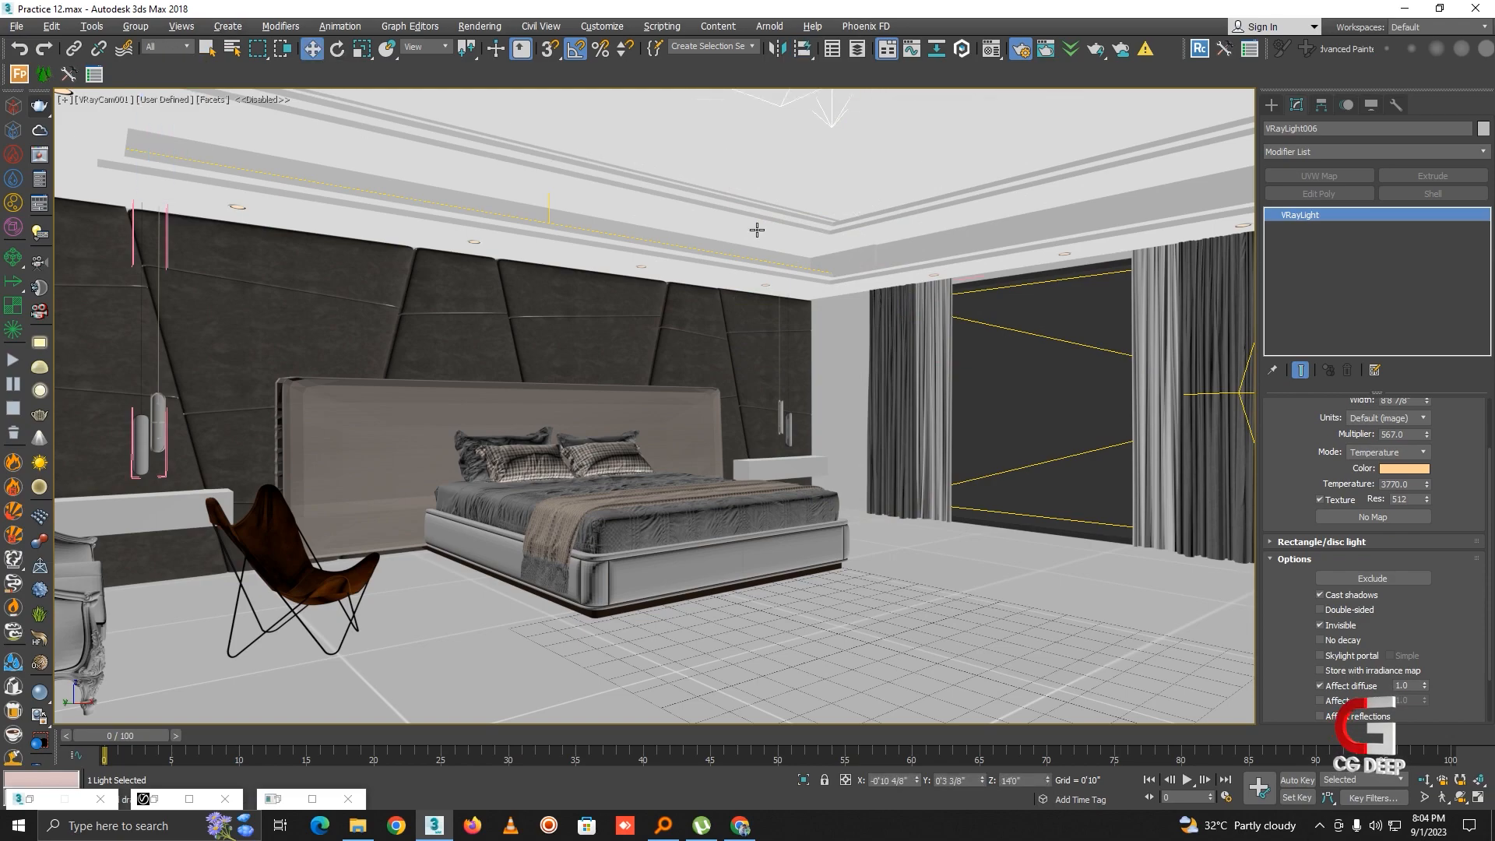
Step: Adjust the plane light under the ceiling to about Y 1'7" and Z 13'11", and return to the two-viewport camera layout
{"action": "key", "text": "p"}
{"action": "middle_click_drag", "start_coordinate": [757, 229], "coordinate": [911, 331]}
{"action": "mouse_move", "coordinate": [832, 117]}
{"action": "left_mouse_down"}
{"action": "mouse_move", "coordinate": [827, 105]}
{"action": "mouse_move", "coordinate": [824, 119]}
{"action": "left_mouse_up"}
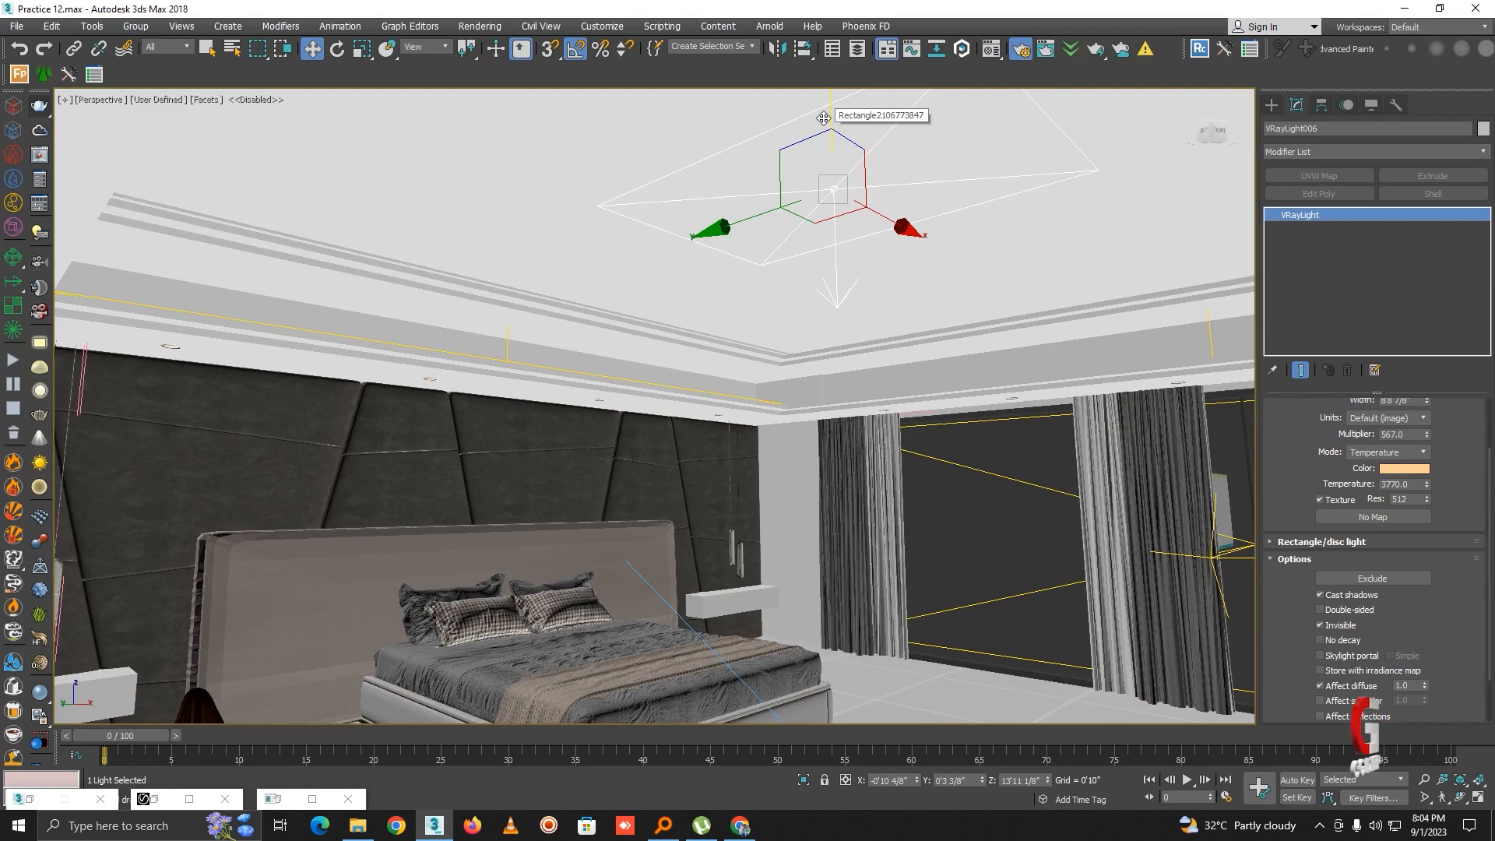
{"action": "left_click_drag", "start_coordinate": [824, 119], "coordinate": [923, 304]}
{"action": "key", "text": "alt+w"}
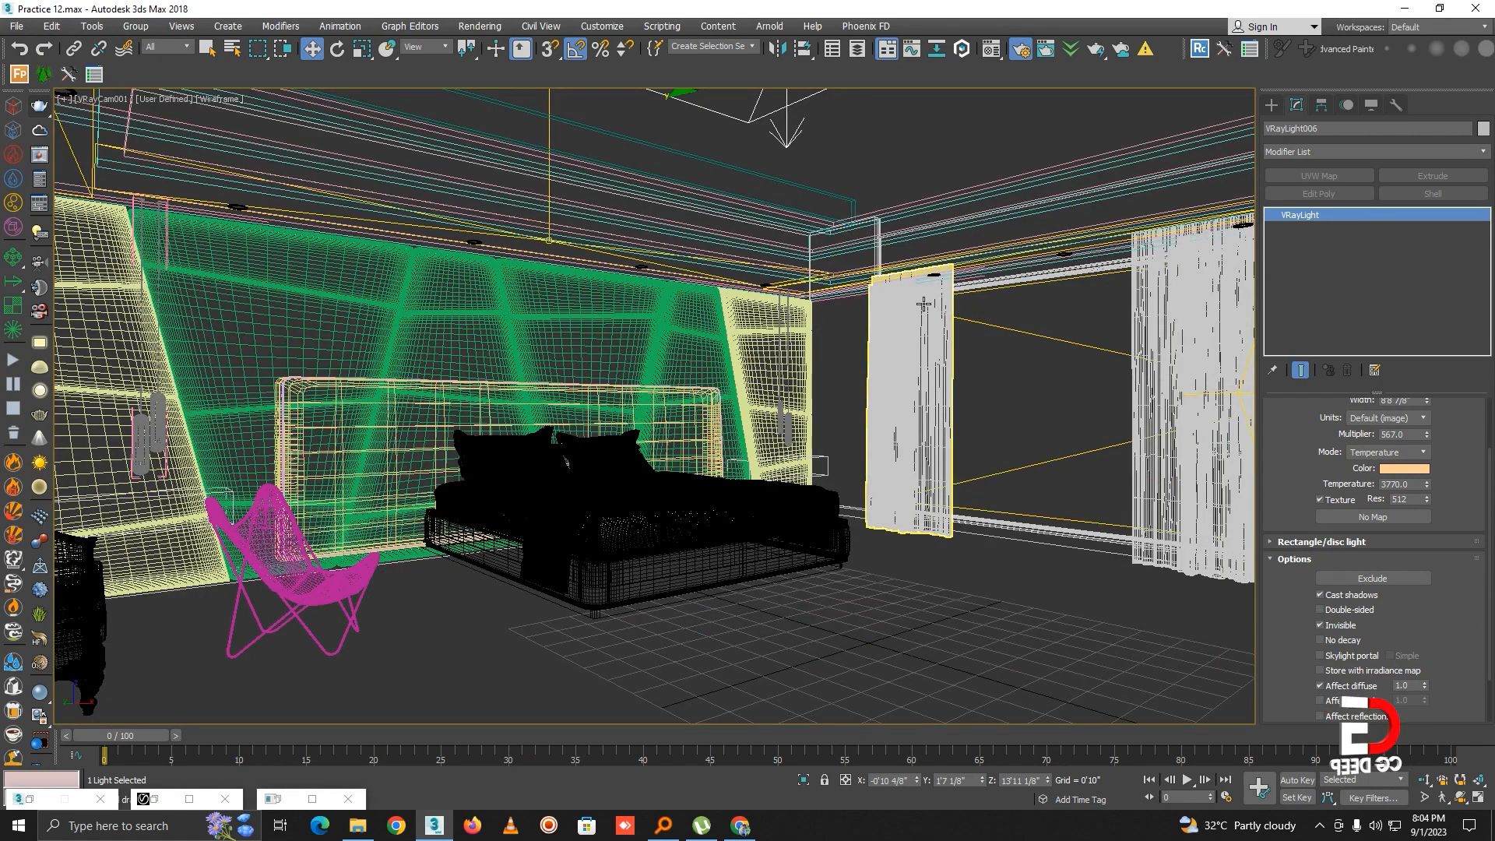
{"action": "key", "text": "c"}
{"action": "right_click", "coordinate": [915, 343]}
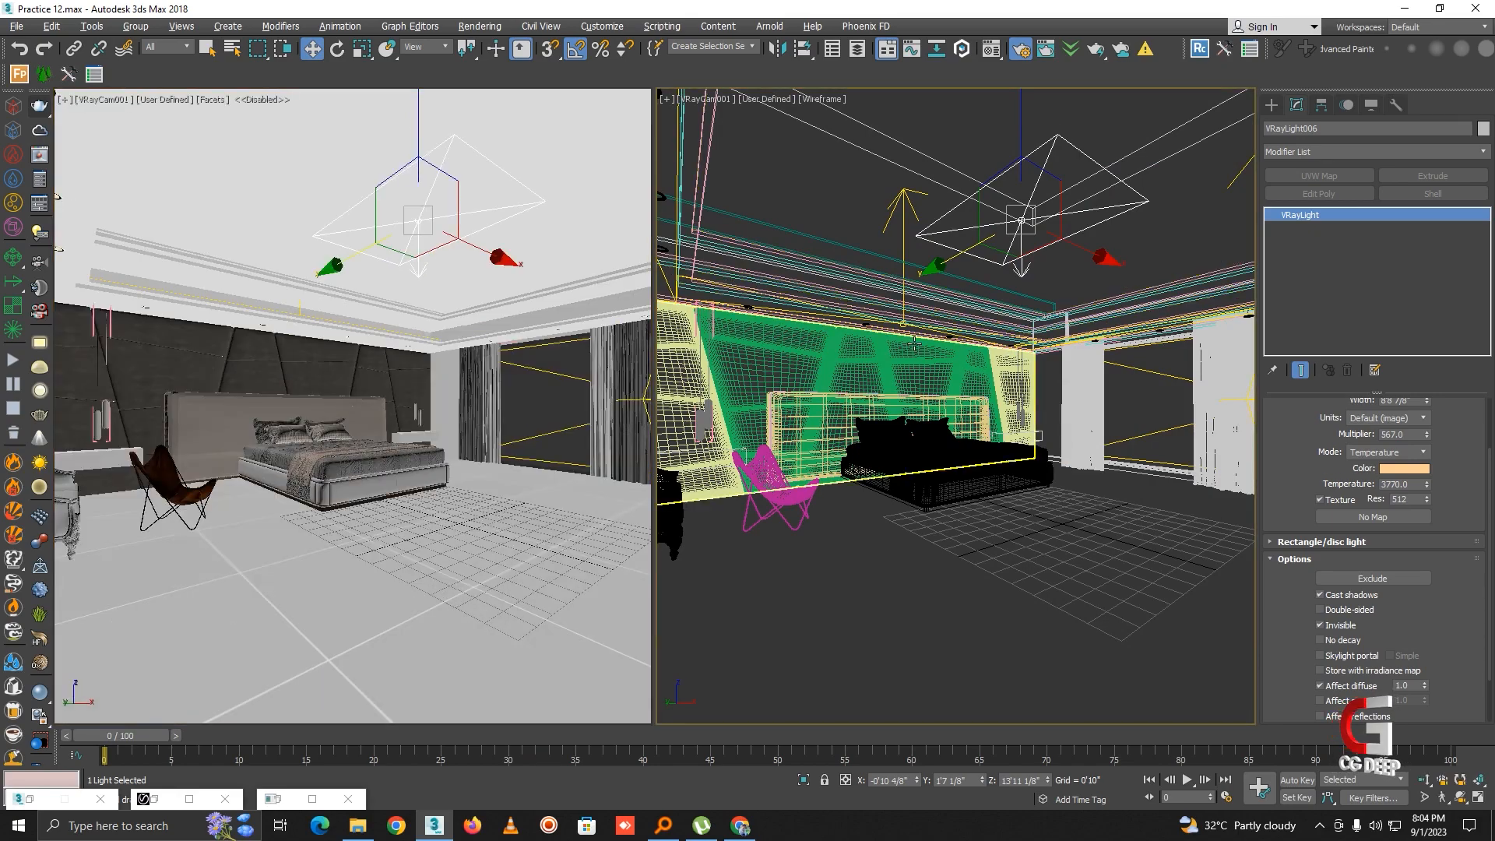
Step: Reopen the V-Ray frame buffer maximized and start a production render of the camera view
{"action": "left_click", "coordinate": [40, 158]}
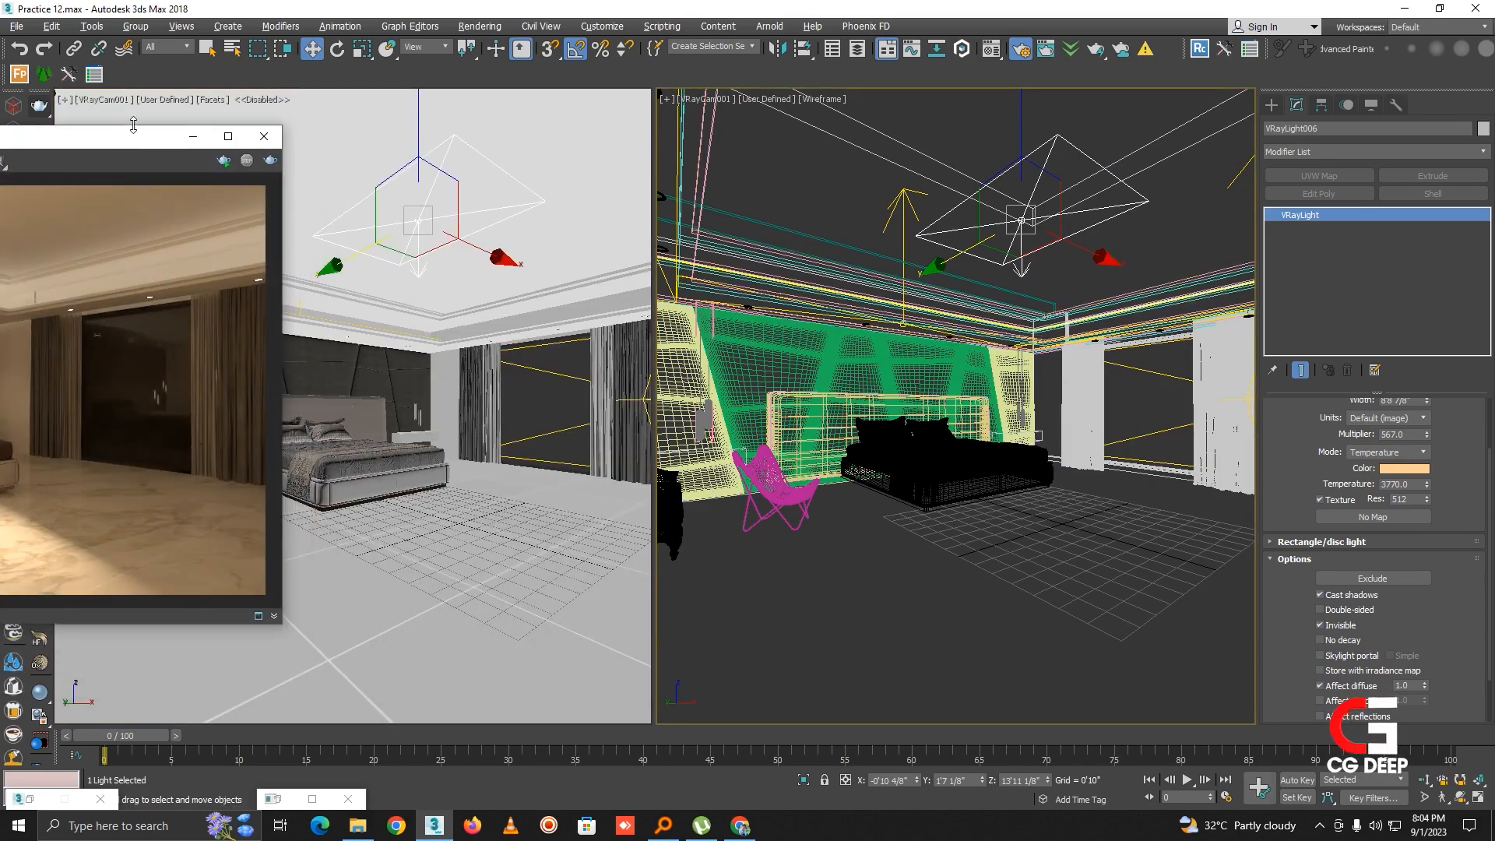
{"action": "left_click", "coordinate": [228, 136]}
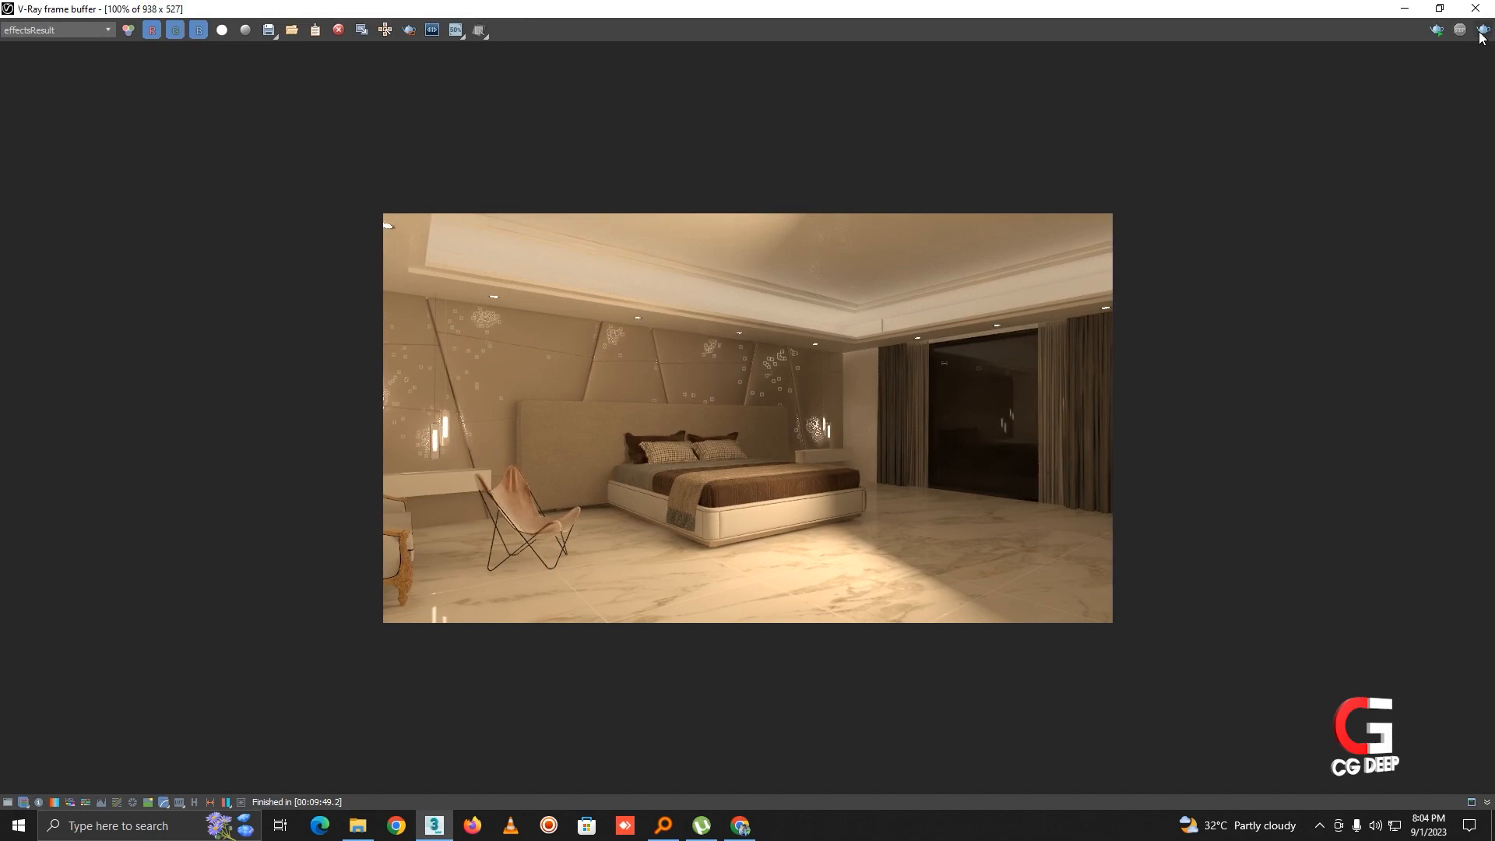
{"action": "key", "text": "shift+q"}
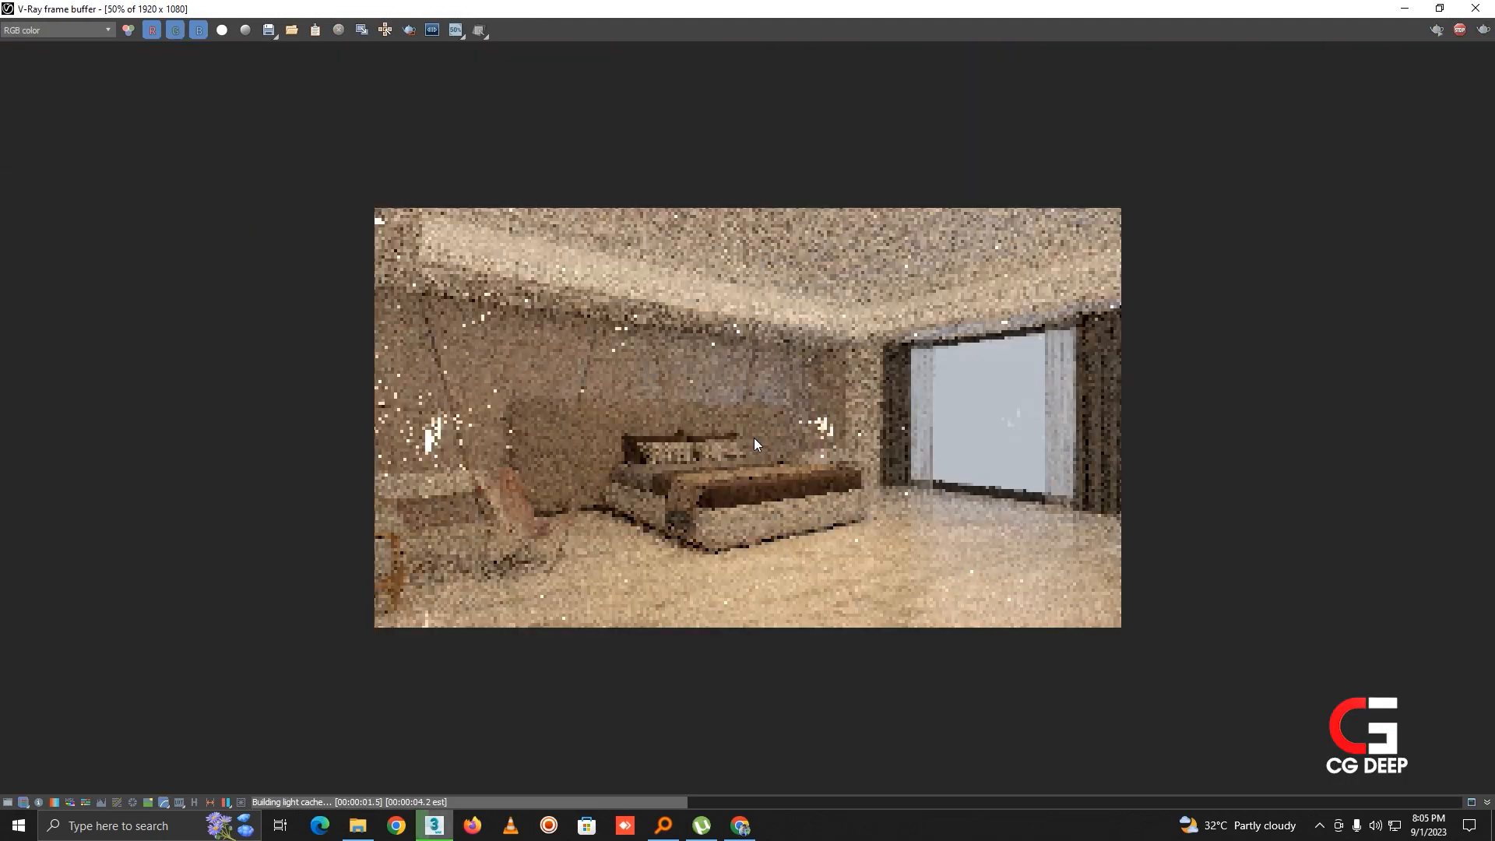
Step: Stop the render, set the plane light's multiplier to 250, and render the camera view again in the maximized frame buffer
{"action": "left_click", "coordinate": [1460, 31]}
{"action": "left_click_drag", "start_coordinate": [965, 10], "coordinate": [645, 305]}
{"action": "double_click", "coordinate": [1380, 435]}
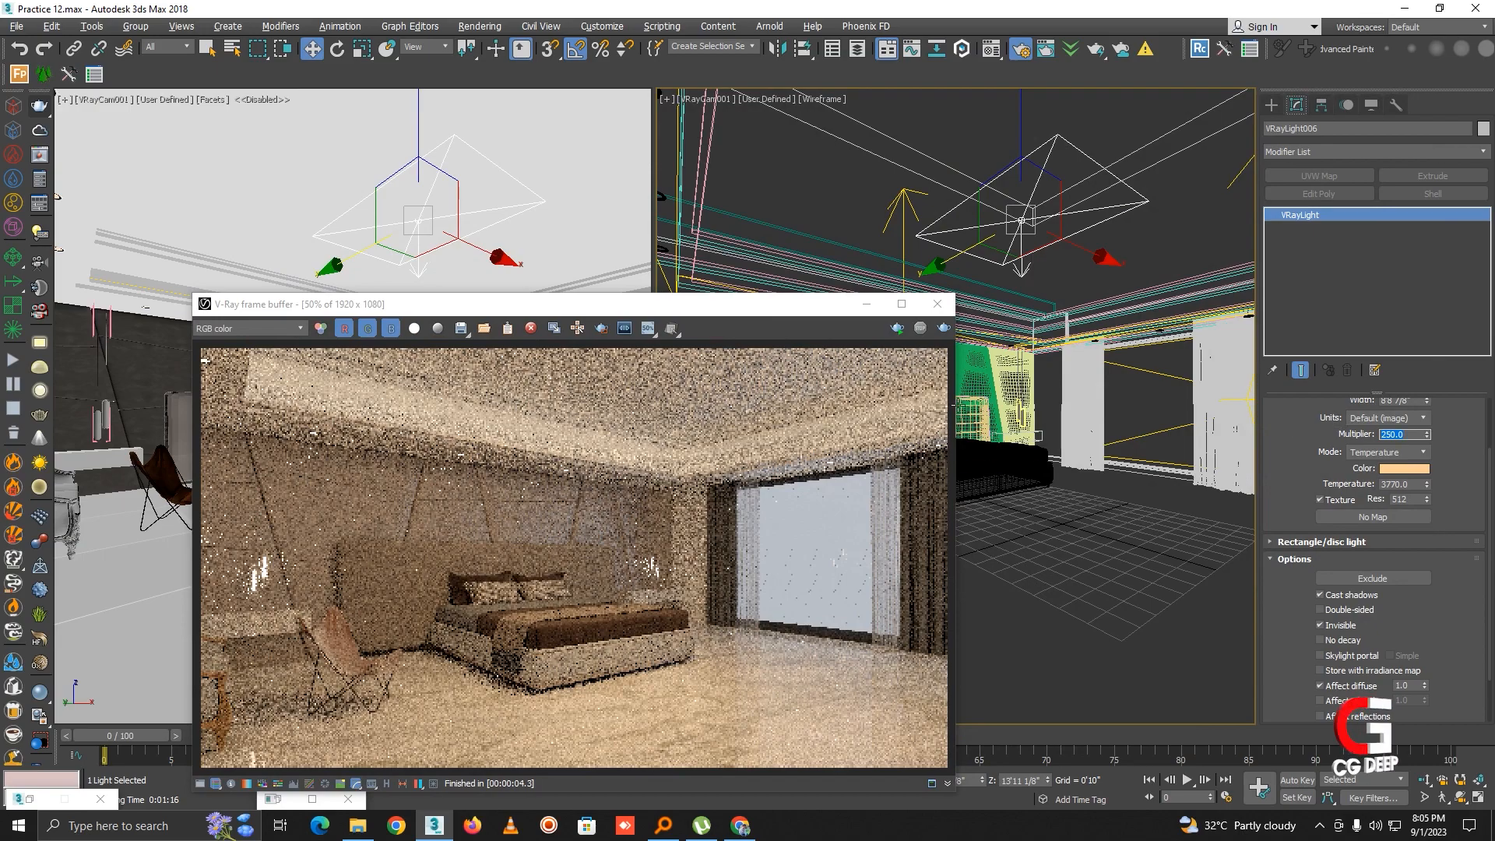
{"action": "left_click", "coordinate": [902, 304]}
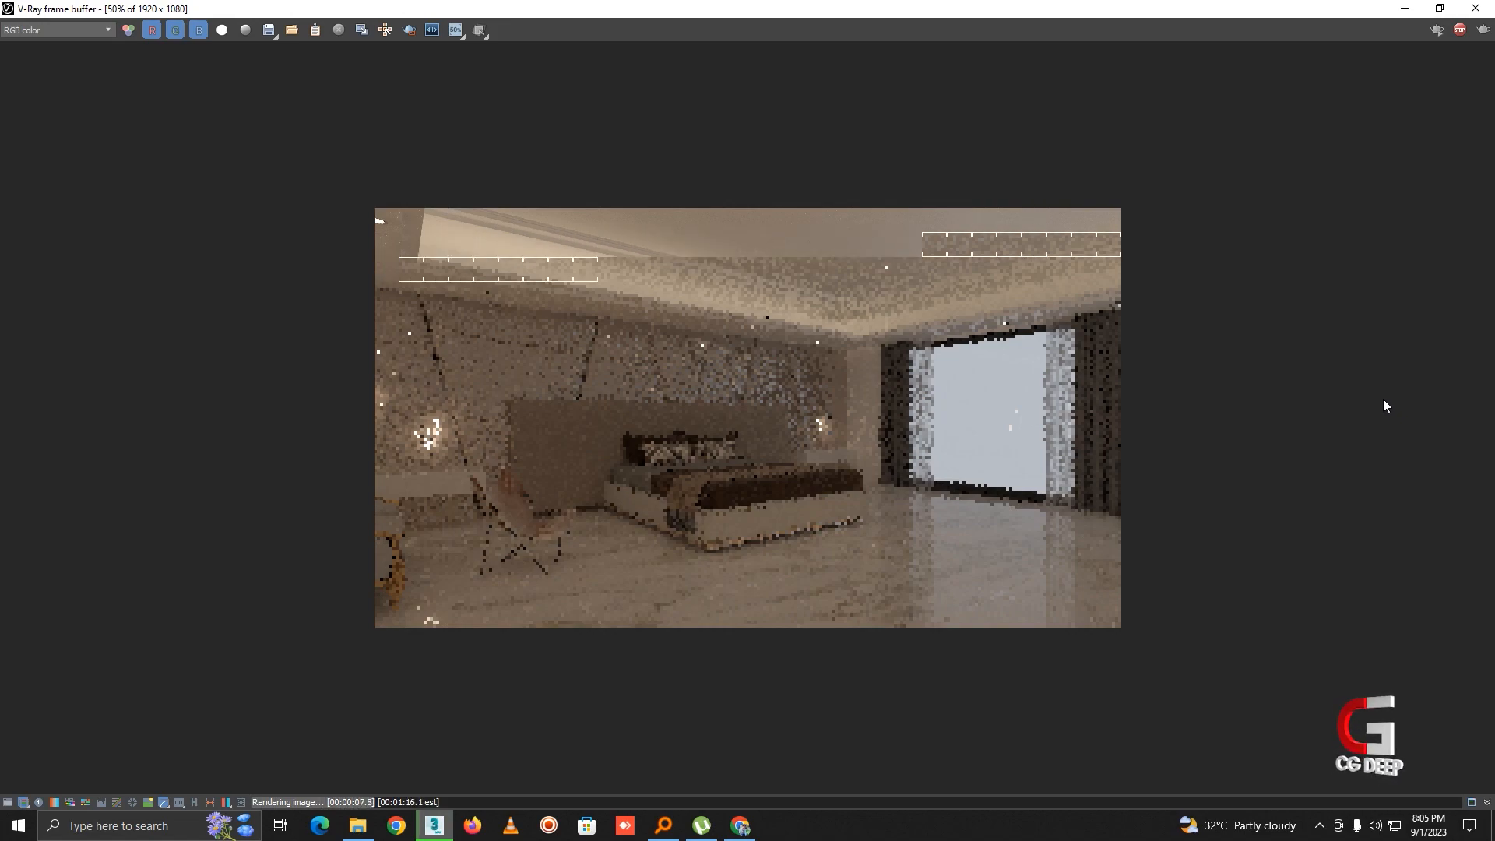
Step: Examine the ceiling cove, wall panels and window at 50% and 100% zoom while the image renders
{"action": "scroll", "coordinate": [890, 319], "scroll_direction": "up", "scroll_amount": 1}
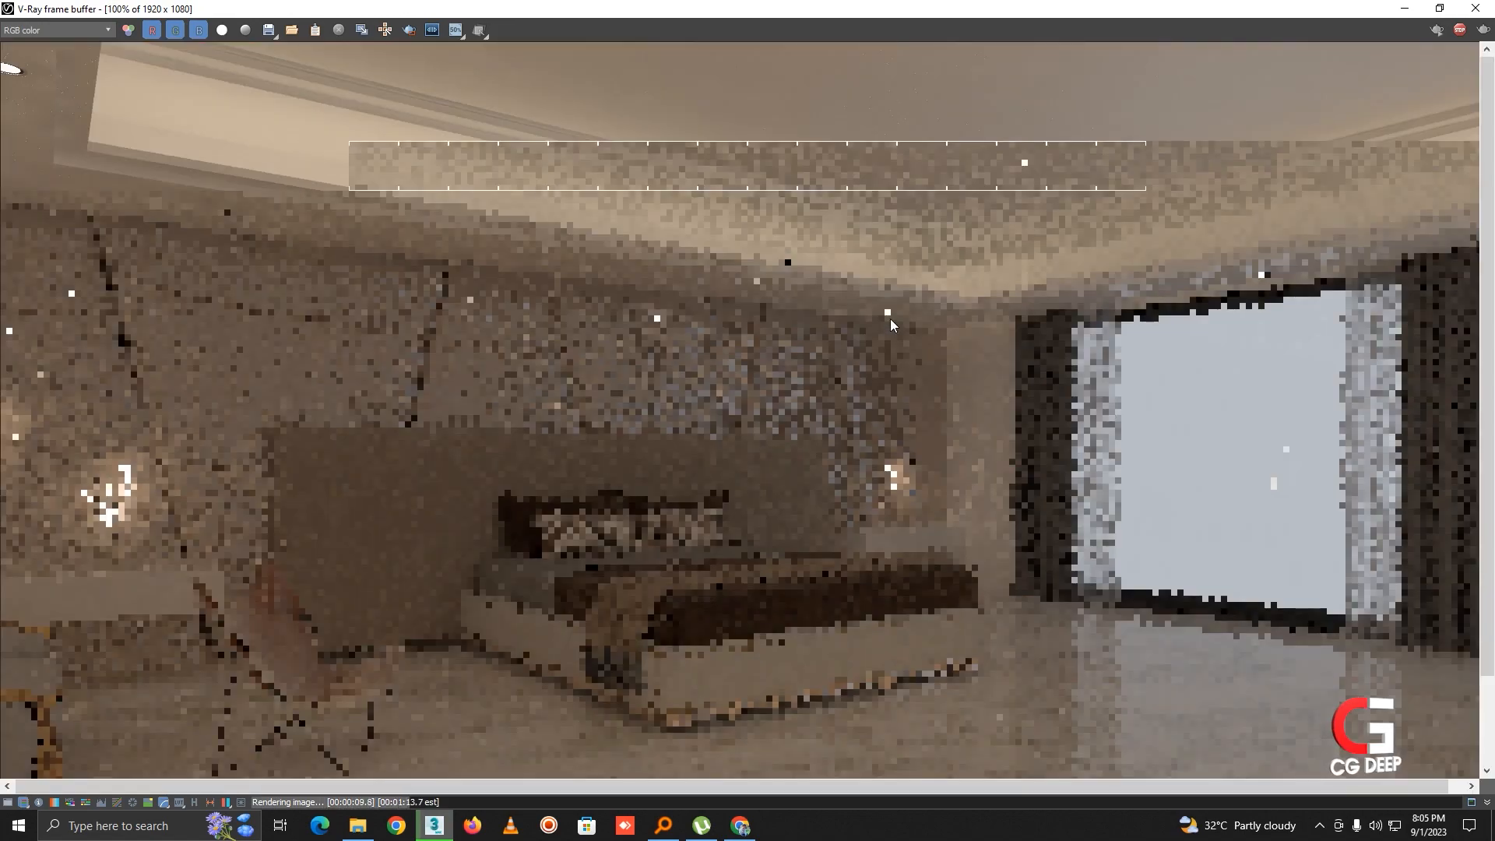
{"action": "scroll", "coordinate": [942, 387], "scroll_direction": "down", "scroll_amount": 1}
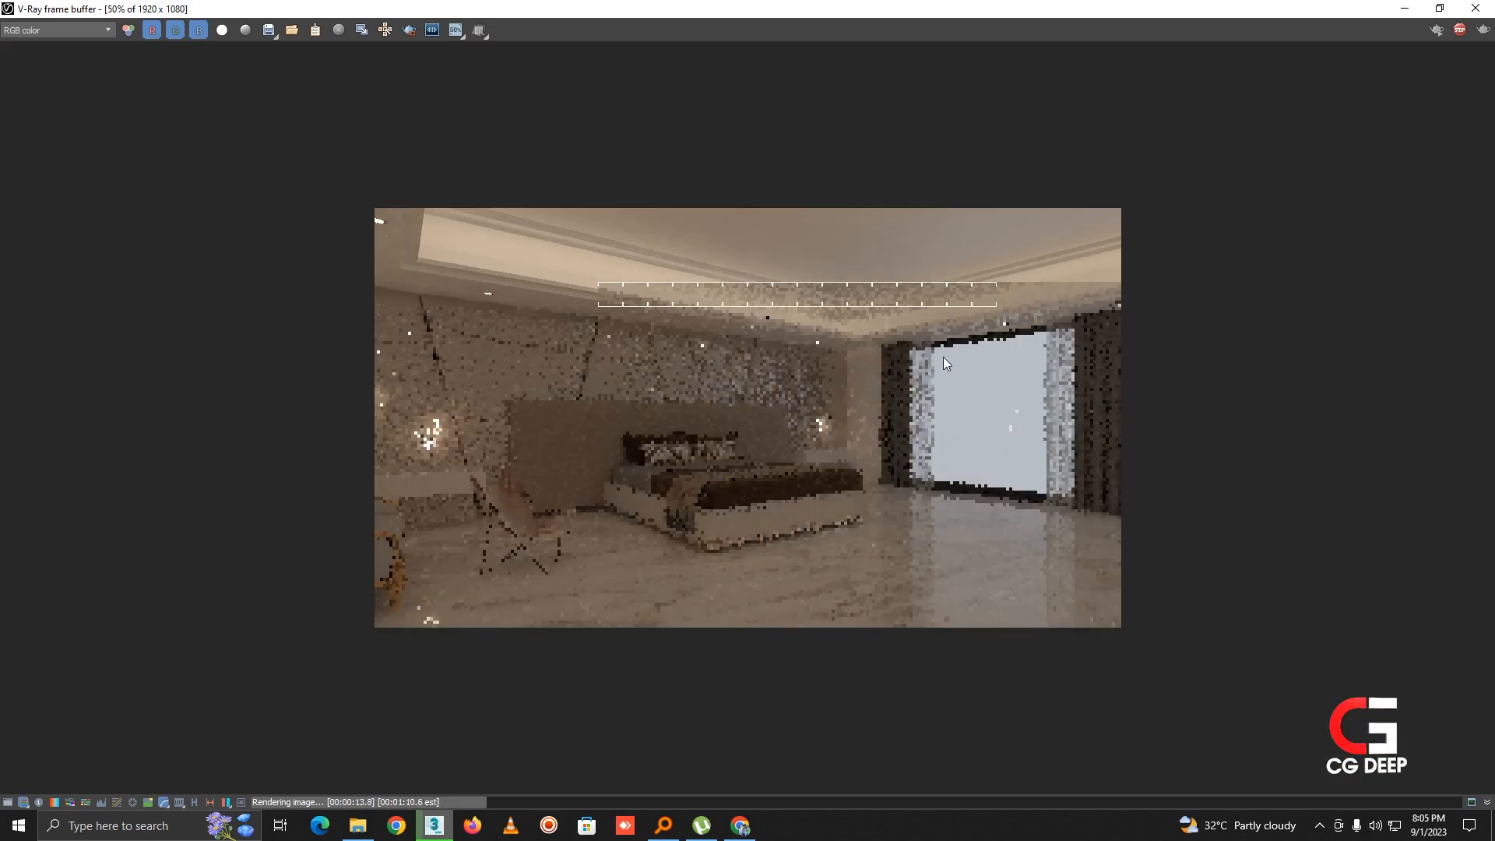
{"action": "scroll", "coordinate": [607, 191], "scroll_direction": "up", "scroll_amount": 1}
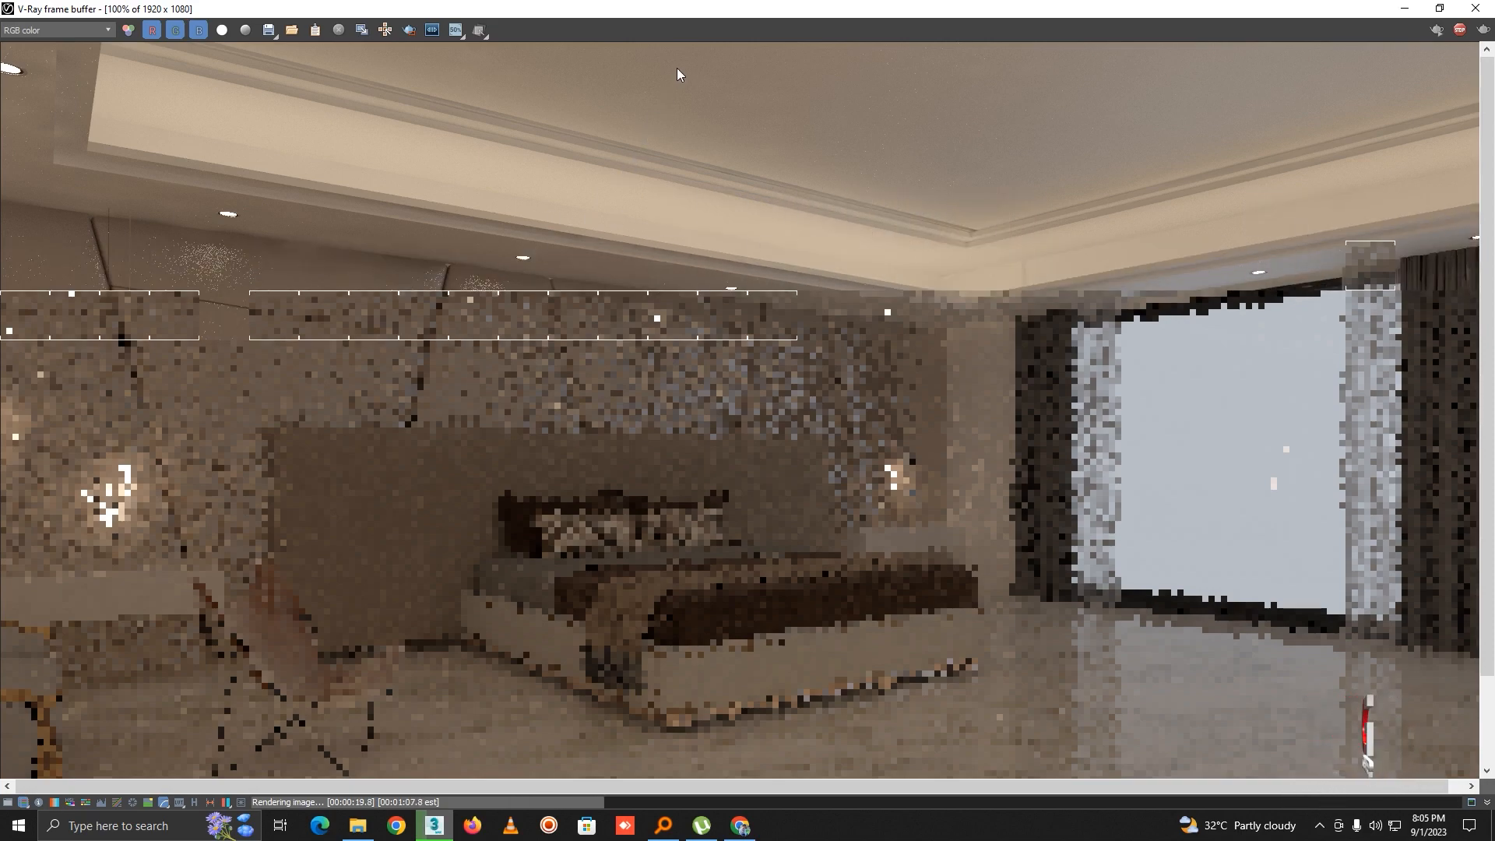
{"action": "scroll", "coordinate": [721, 208], "scroll_direction": "down", "scroll_amount": 1}
{"action": "scroll", "coordinate": [719, 207], "scroll_direction": "up", "scroll_amount": 1}
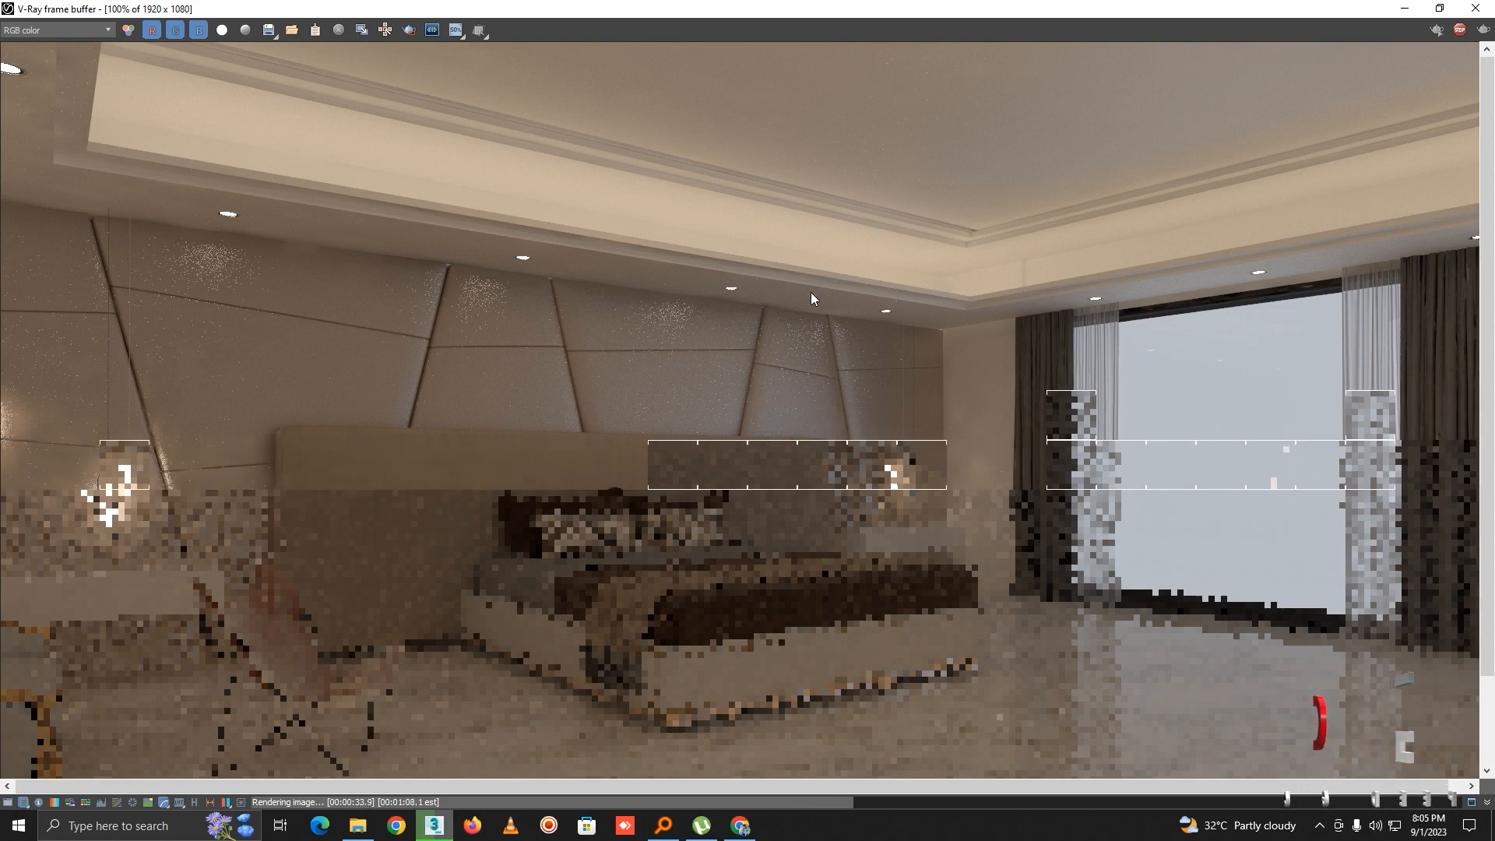
{"action": "middle_click_drag", "start_coordinate": [551, 365], "coordinate": [532, 338]}
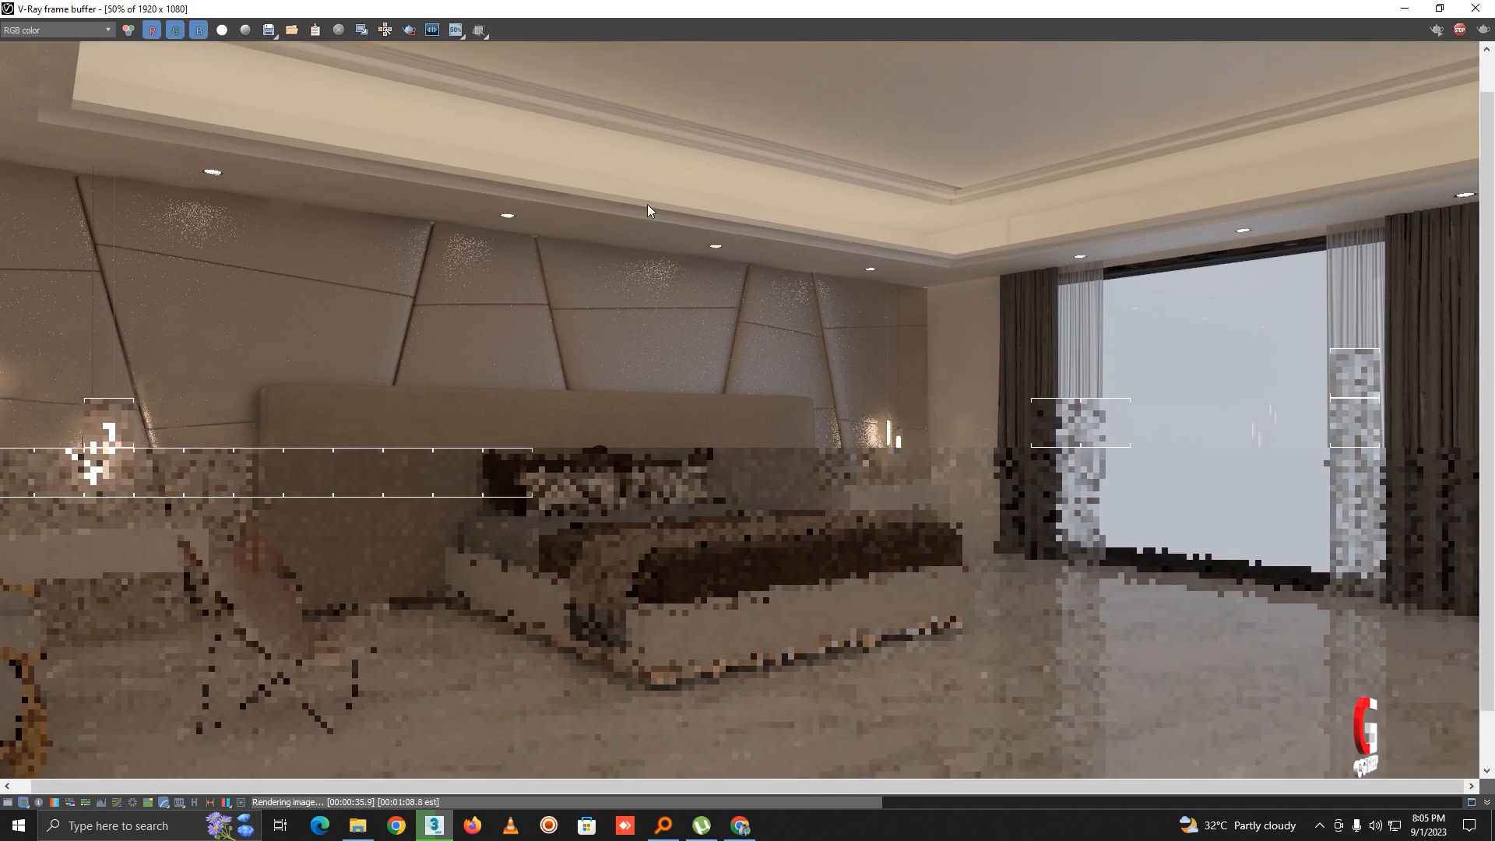
{"action": "scroll", "coordinate": [647, 201], "scroll_direction": "down", "scroll_amount": 1}
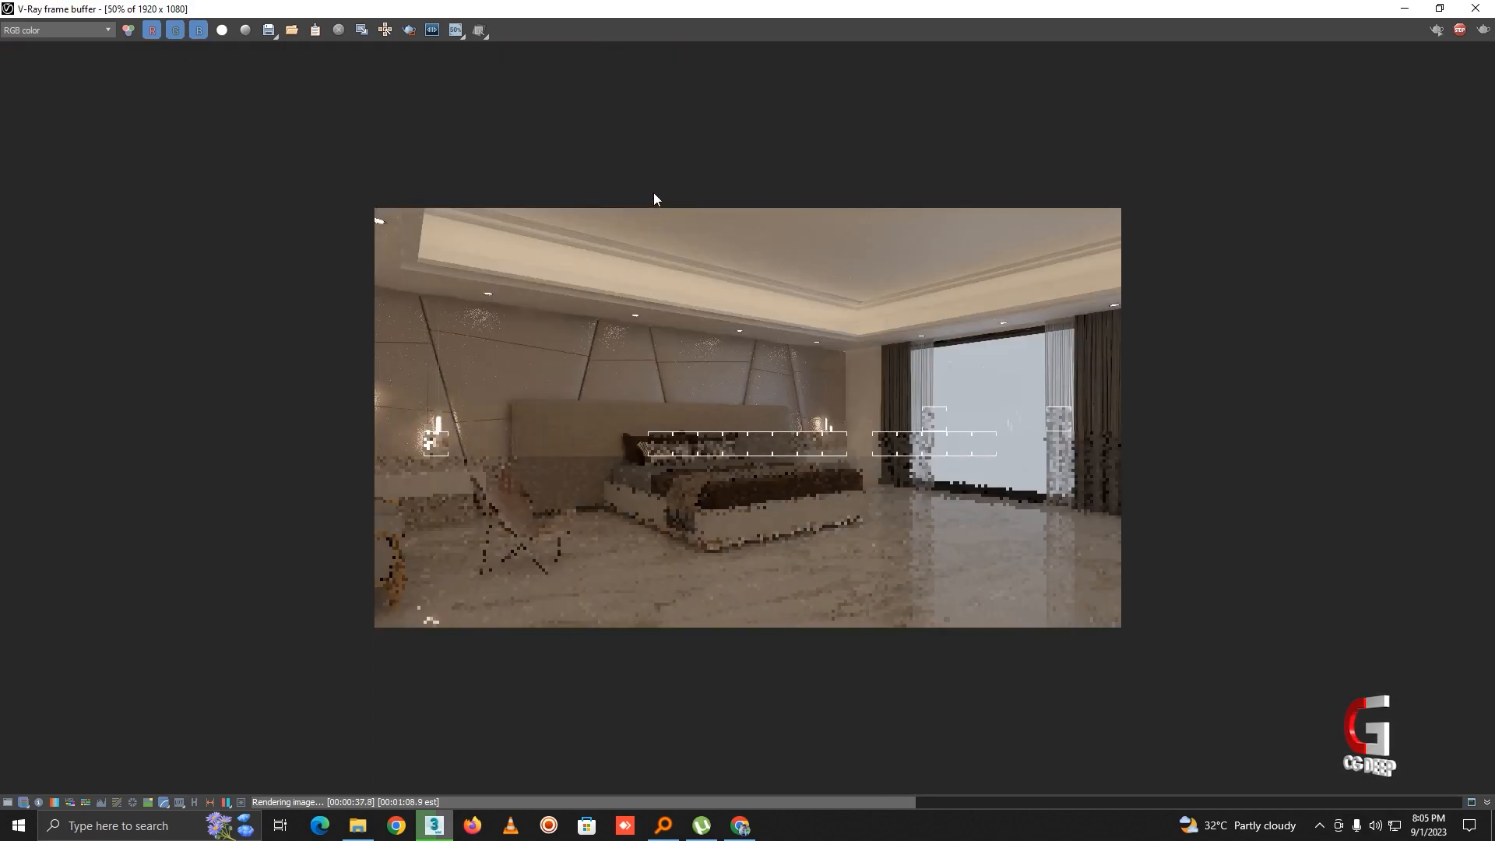
{"action": "scroll", "coordinate": [740, 354], "scroll_direction": "up", "scroll_amount": 1}
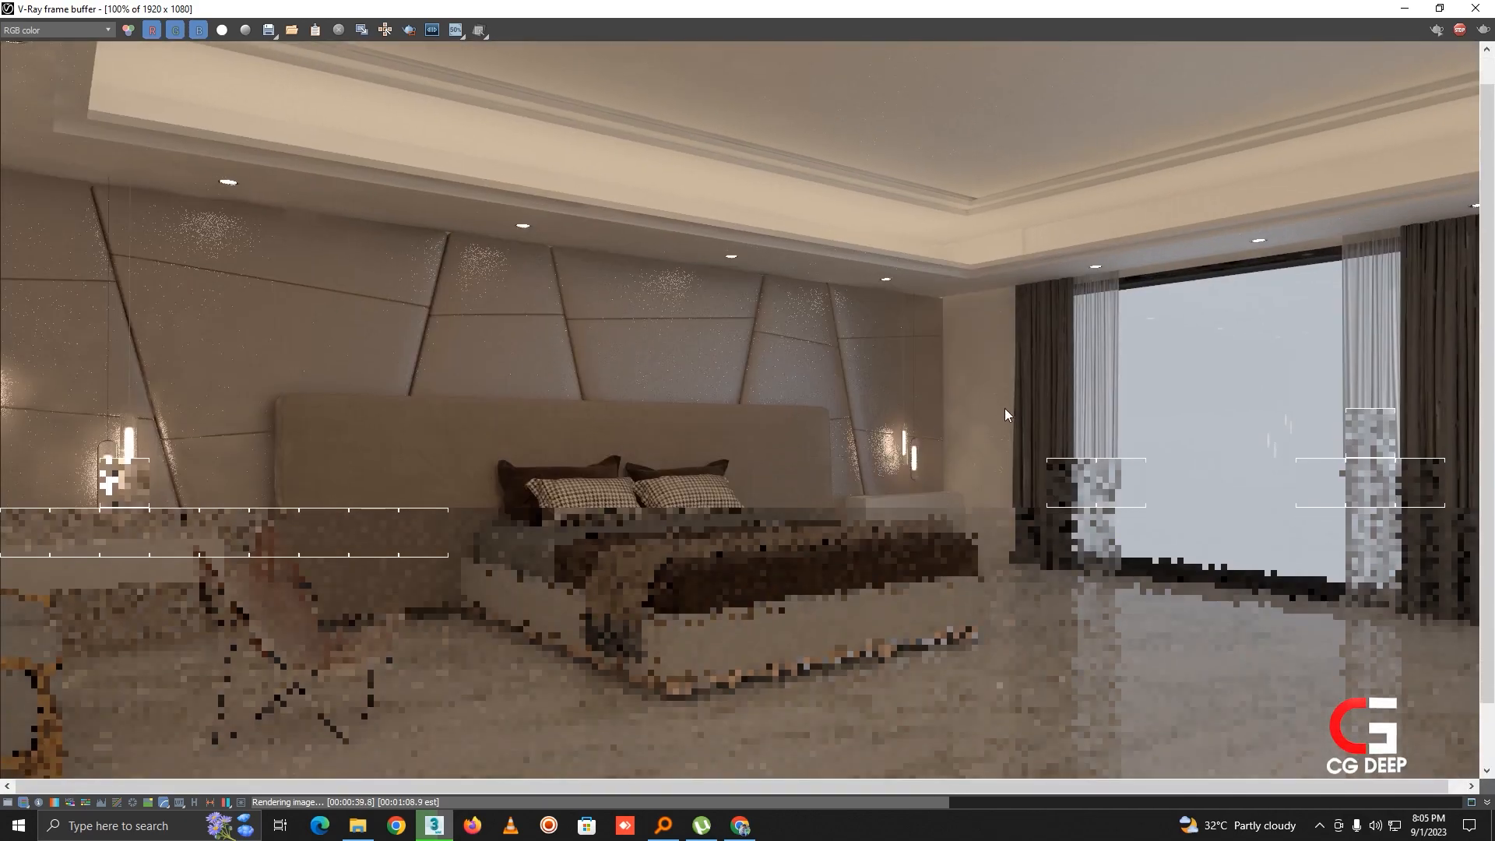
{"action": "scroll", "coordinate": [1001, 405], "scroll_direction": "down", "scroll_amount": 1}
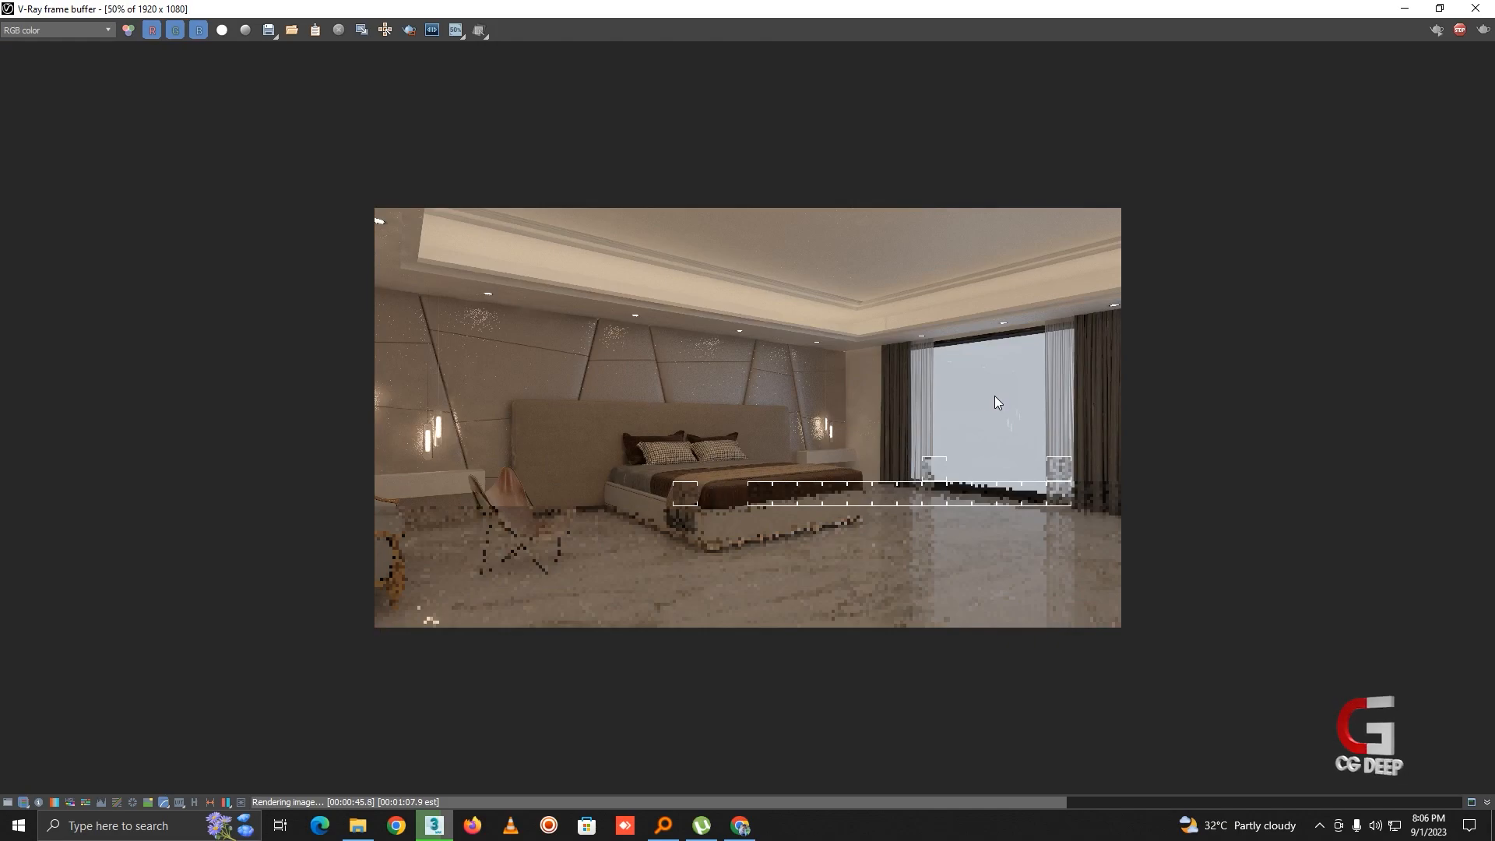
{"action": "scroll", "coordinate": [995, 401], "scroll_direction": "up", "scroll_amount": 1}
{"action": "scroll", "coordinate": [645, 249], "scroll_direction": "down", "scroll_amount": 1}
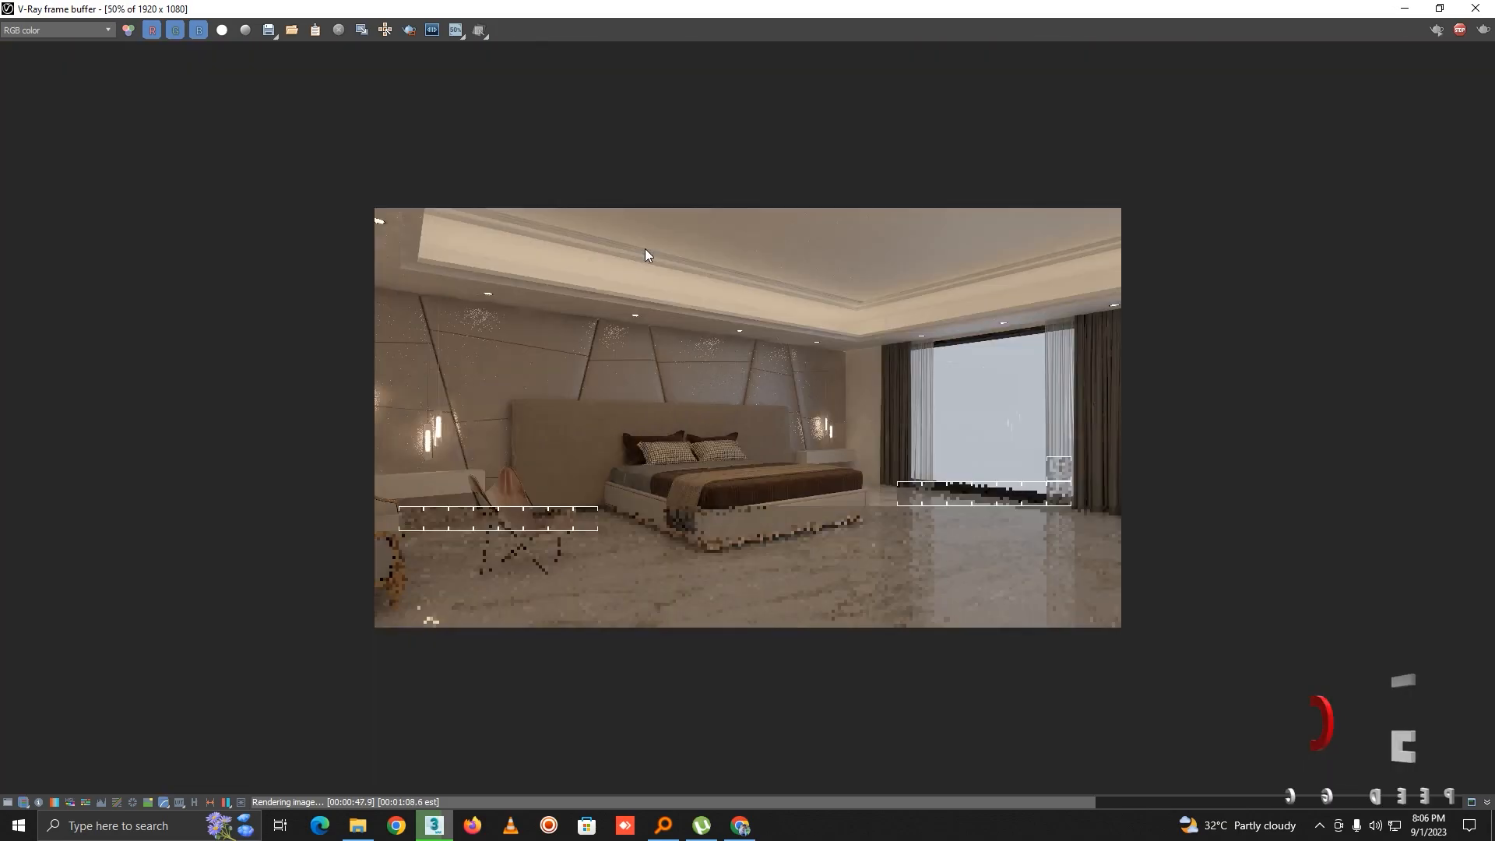
{"action": "scroll", "coordinate": [643, 265], "scroll_direction": "up", "scroll_amount": 1}
{"action": "scroll", "coordinate": [643, 268], "scroll_direction": "down", "scroll_amount": 1}
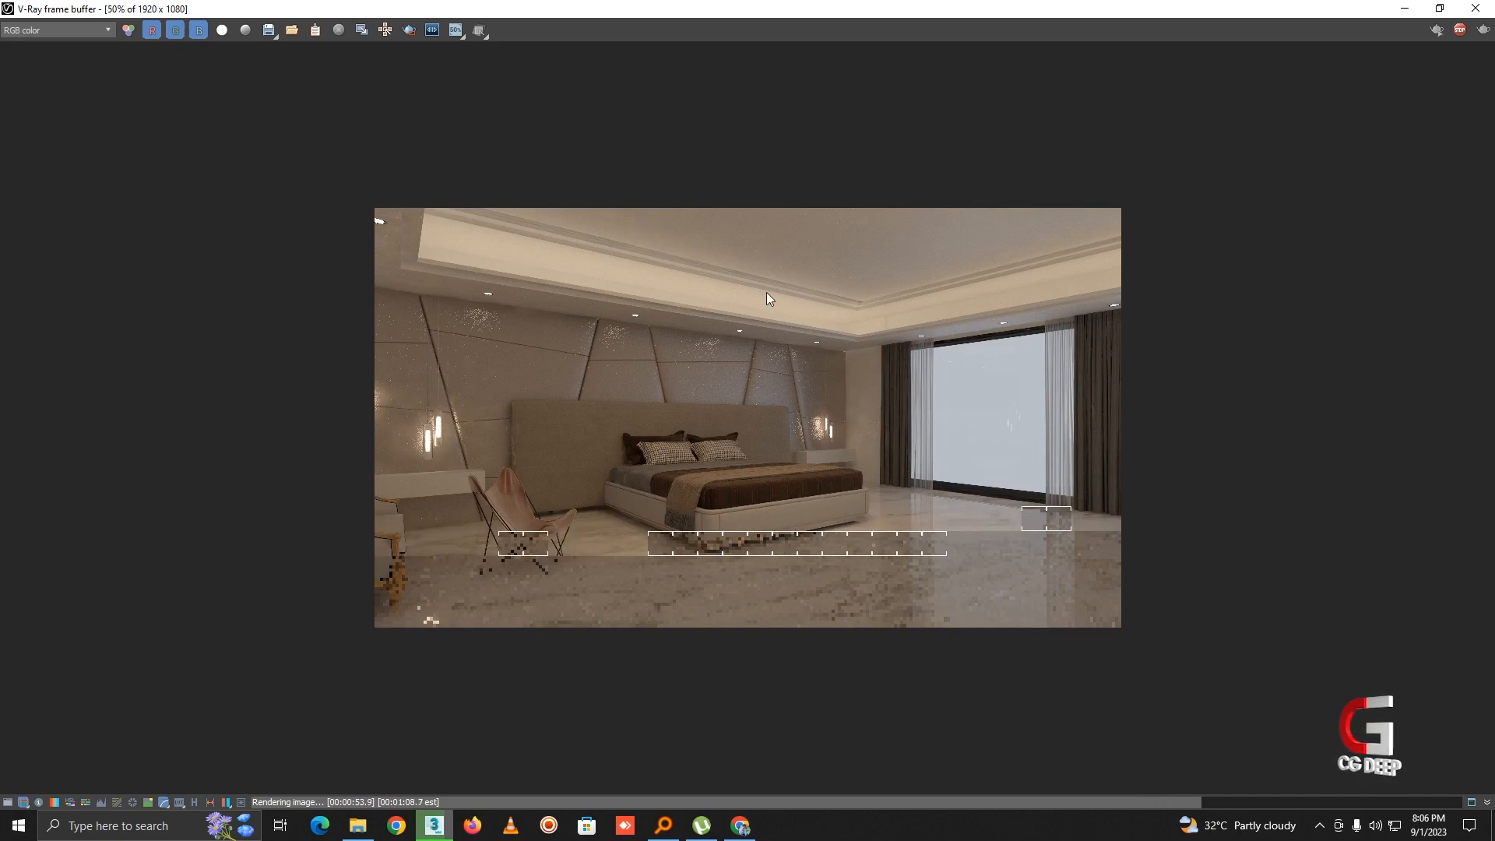
Step: Inspect the bed, chair and marble floor up close, along with the denoised overall image
{"action": "scroll", "coordinate": [768, 525], "scroll_direction": "up", "scroll_amount": 1}
{"action": "middle_click_drag", "start_coordinate": [905, 516], "coordinate": [872, 427]}
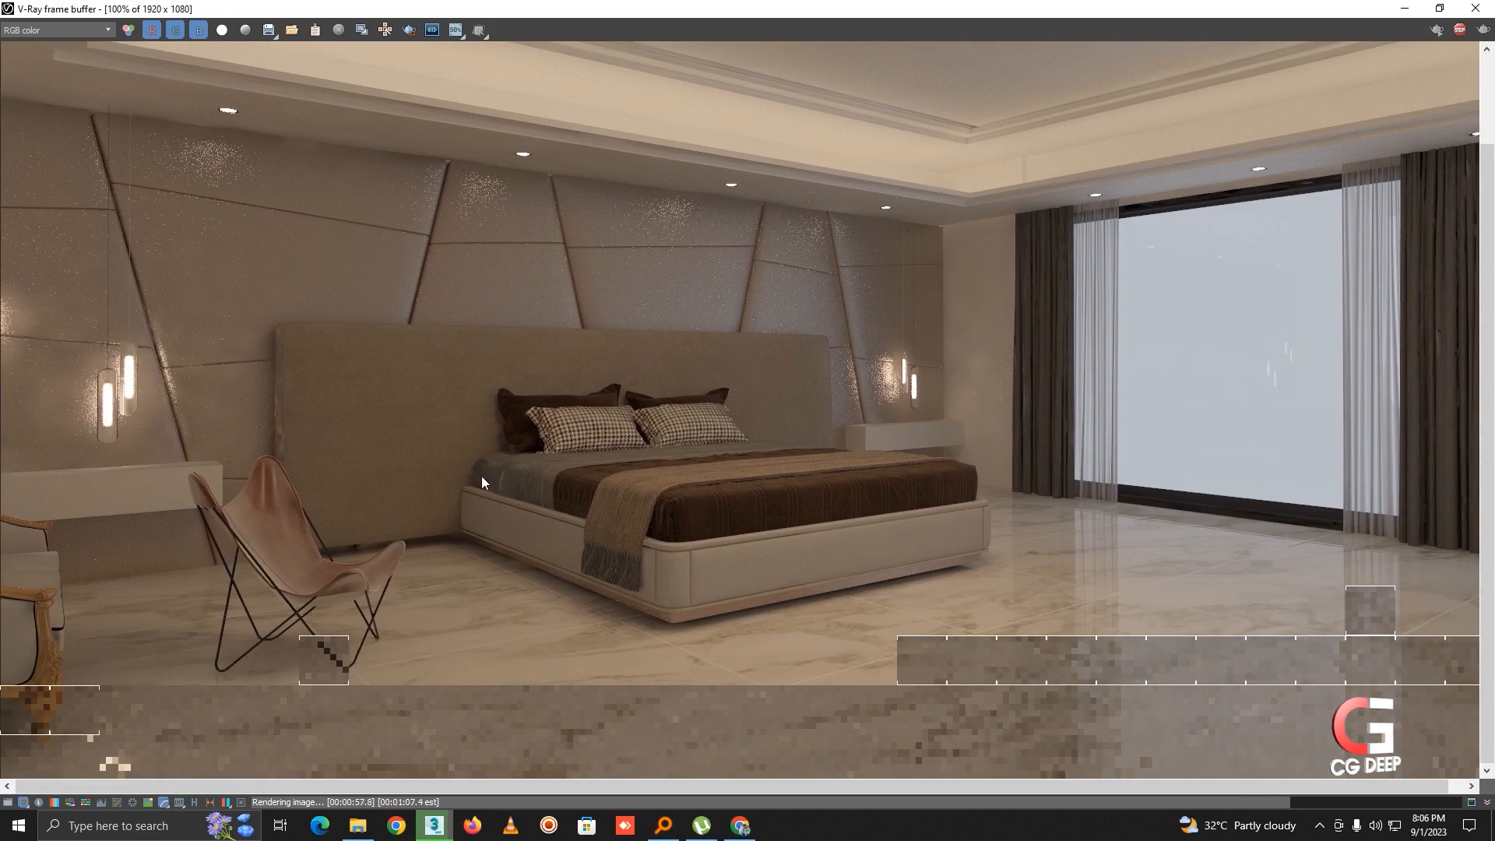
{"action": "middle_click_drag", "start_coordinate": [978, 589], "coordinate": [885, 563]}
{"action": "scroll", "coordinate": [884, 561], "scroll_direction": "down", "scroll_amount": 1}
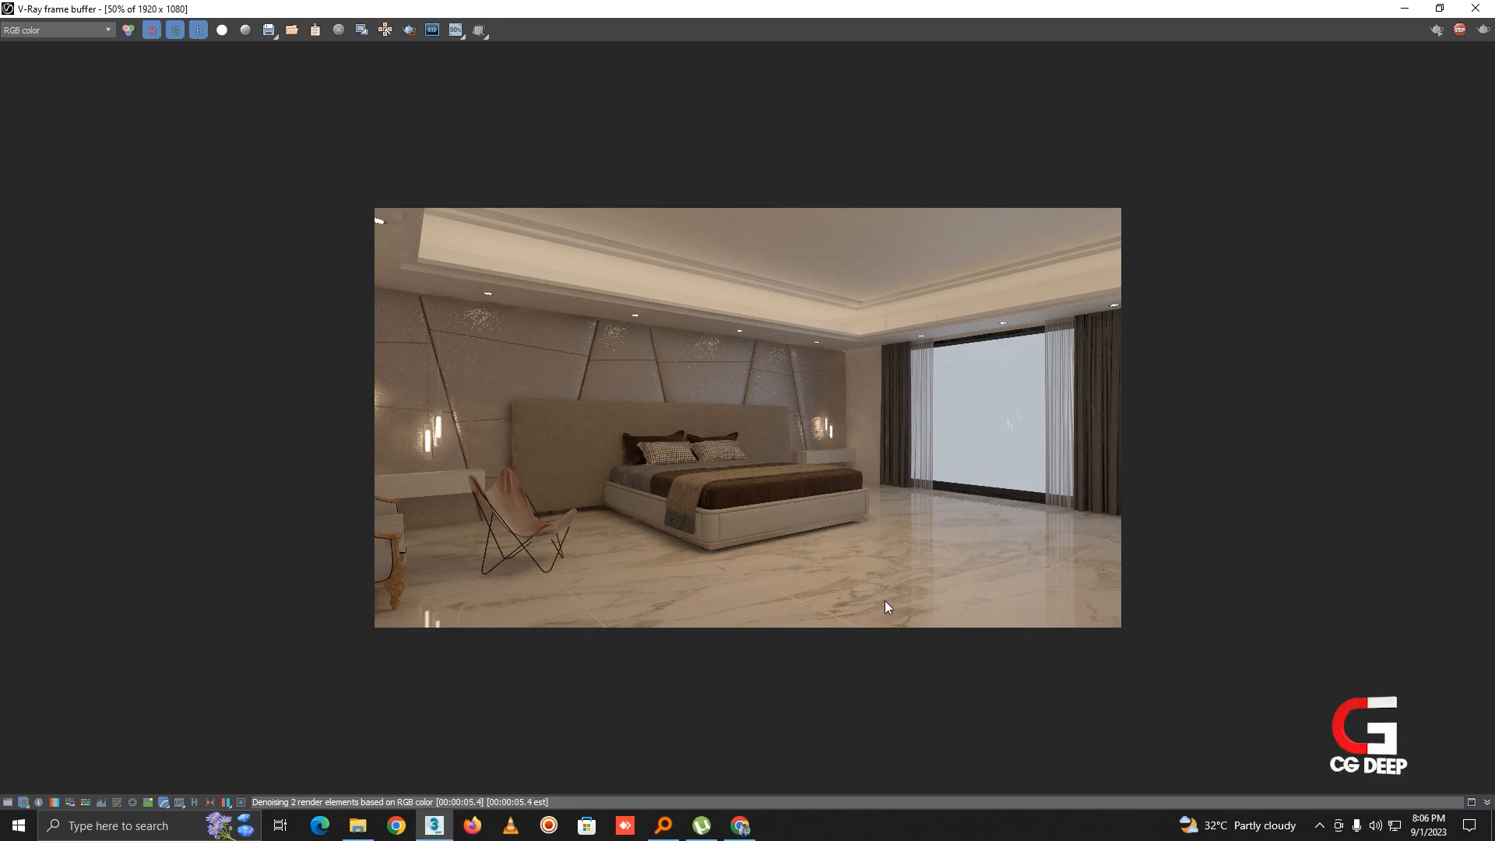
{"action": "scroll", "coordinate": [559, 338], "scroll_direction": "up", "scroll_amount": 2}
{"action": "middle_click_drag", "start_coordinate": [559, 338], "coordinate": [937, 324]}
{"action": "scroll", "coordinate": [935, 325], "scroll_direction": "down", "scroll_amount": 2}
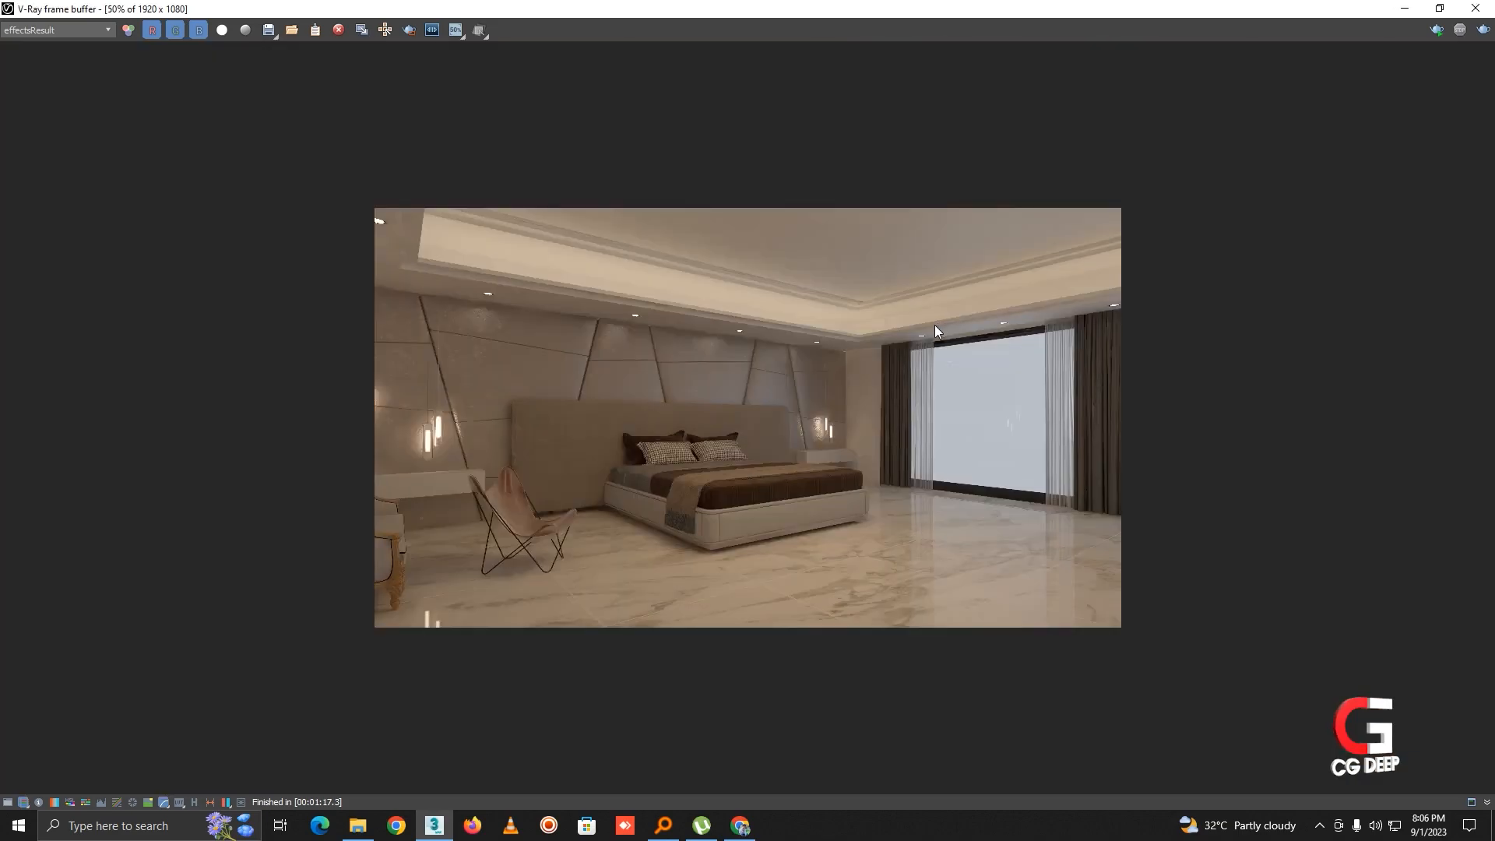
{"action": "scroll", "coordinate": [749, 458], "scroll_direction": "up", "scroll_amount": 1}
{"action": "middle_click_drag", "start_coordinate": [1494, 322], "coordinate": [1395, 430]}
Step: Show the color corrections and enable Exposure with exposure 0.51, highlight burn 0.84 and contrast 0.12
{"action": "left_click", "coordinate": [22, 802]}
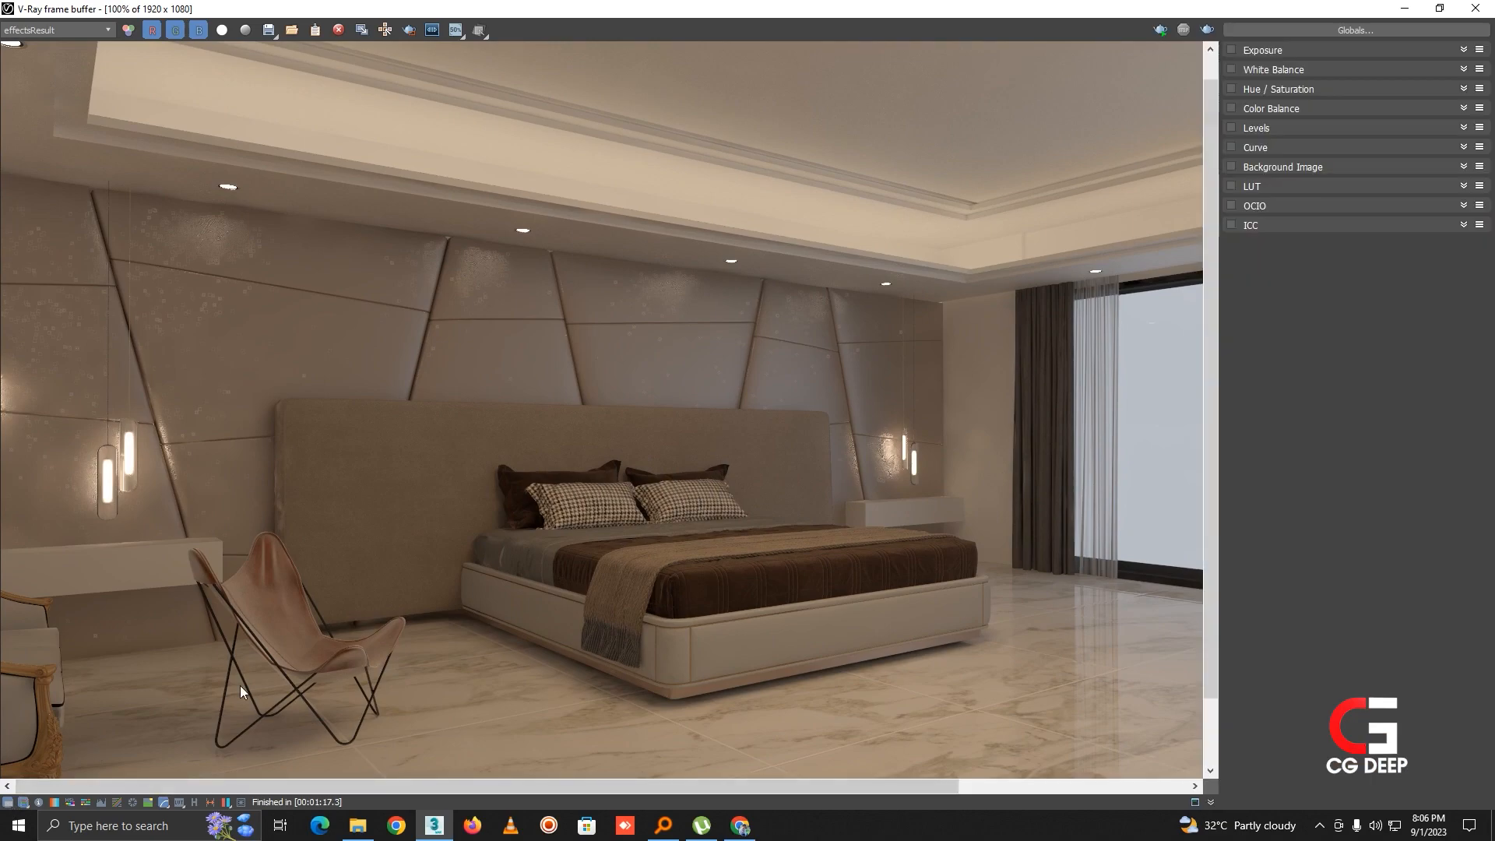
{"action": "left_click", "coordinate": [1232, 51]}
{"action": "scroll", "coordinate": [839, 162], "scroll_direction": "down", "scroll_amount": 1}
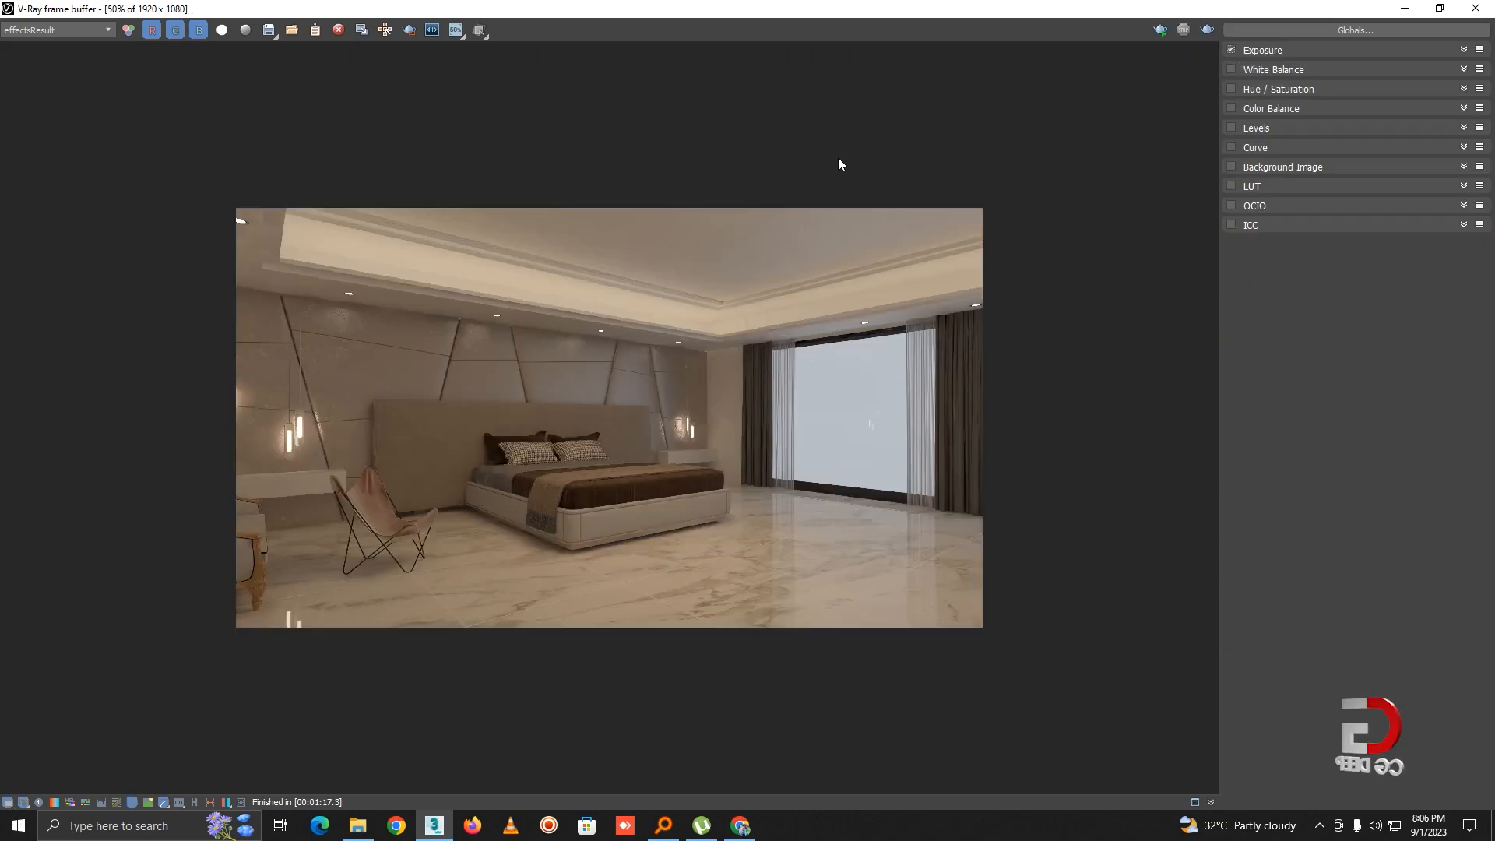
{"action": "left_click", "coordinate": [1278, 52]}
{"action": "left_click_drag", "start_coordinate": [1343, 90], "coordinate": [1352, 90]}
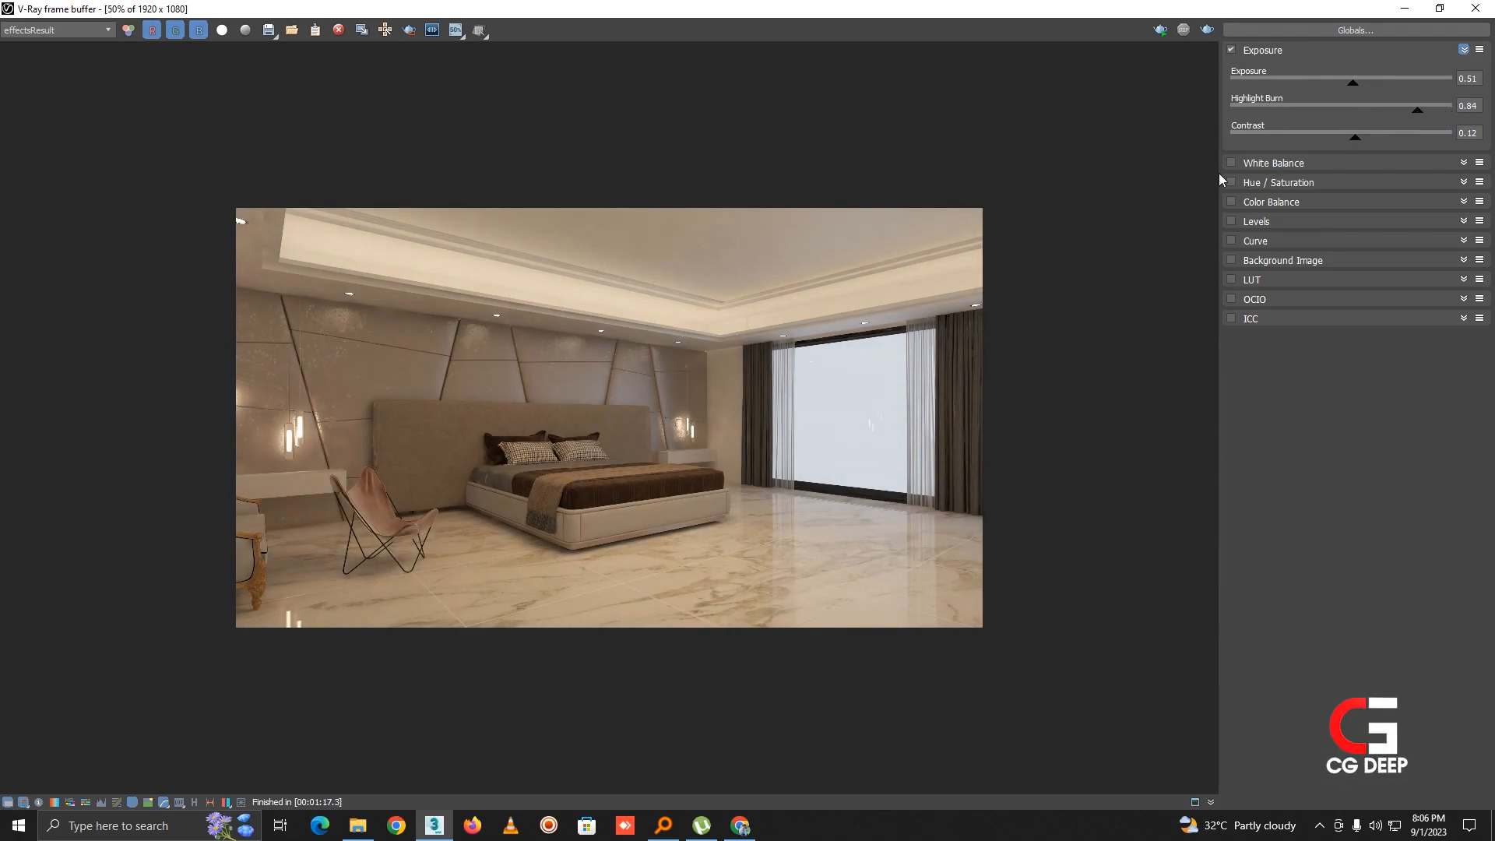
Step: Enable White Balance at about 5775, set the contrast to 0.24, and check the image without the corrections panel
{"action": "left_click", "coordinate": [1269, 165]}
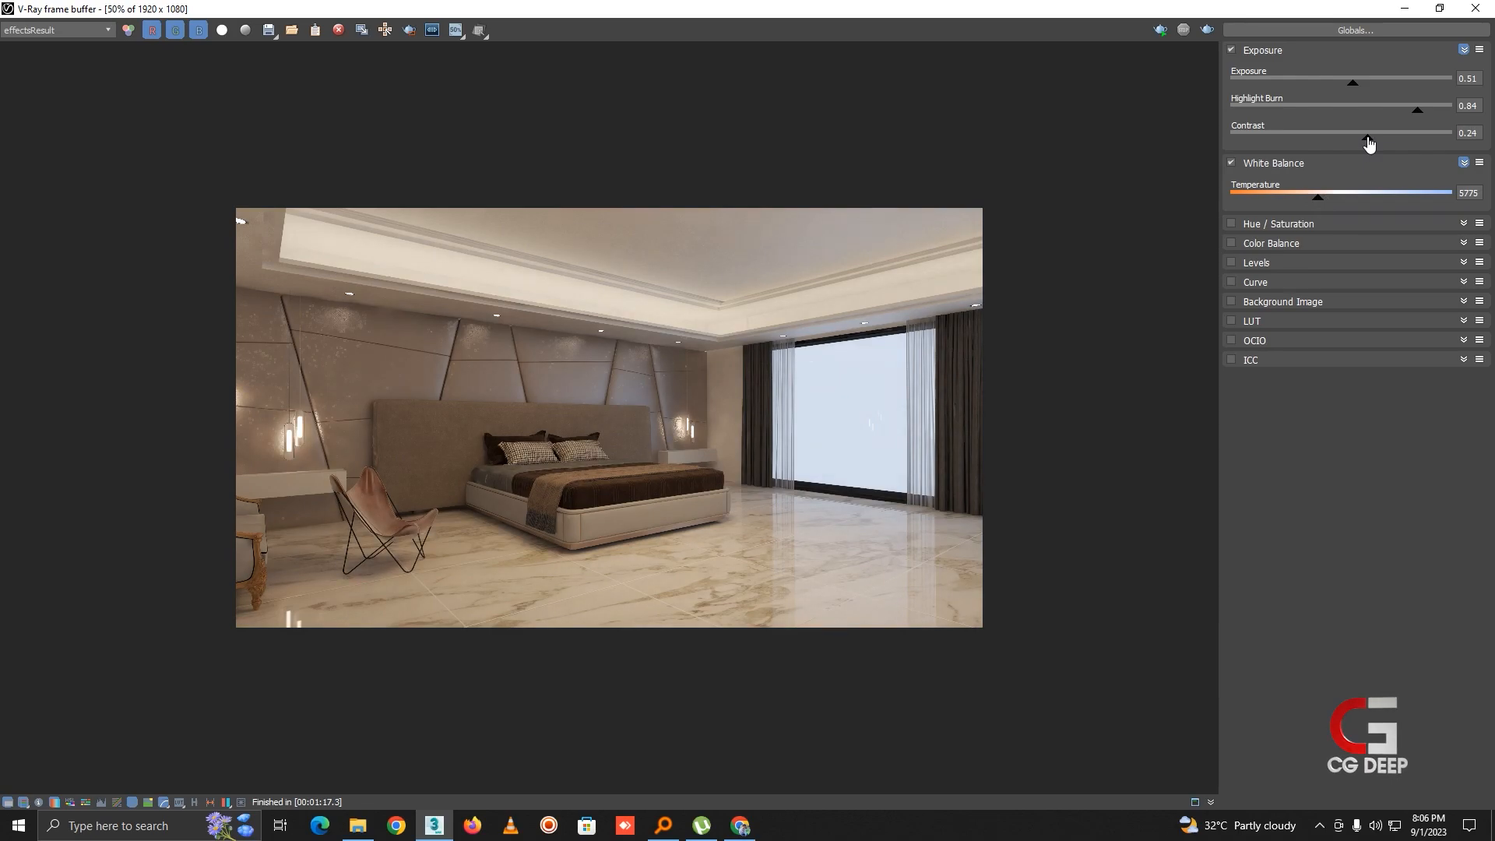
{"action": "scroll", "coordinate": [672, 395], "scroll_direction": "up", "scroll_amount": 1}
{"action": "middle_click_drag", "start_coordinate": [671, 395], "coordinate": [940, 276]}
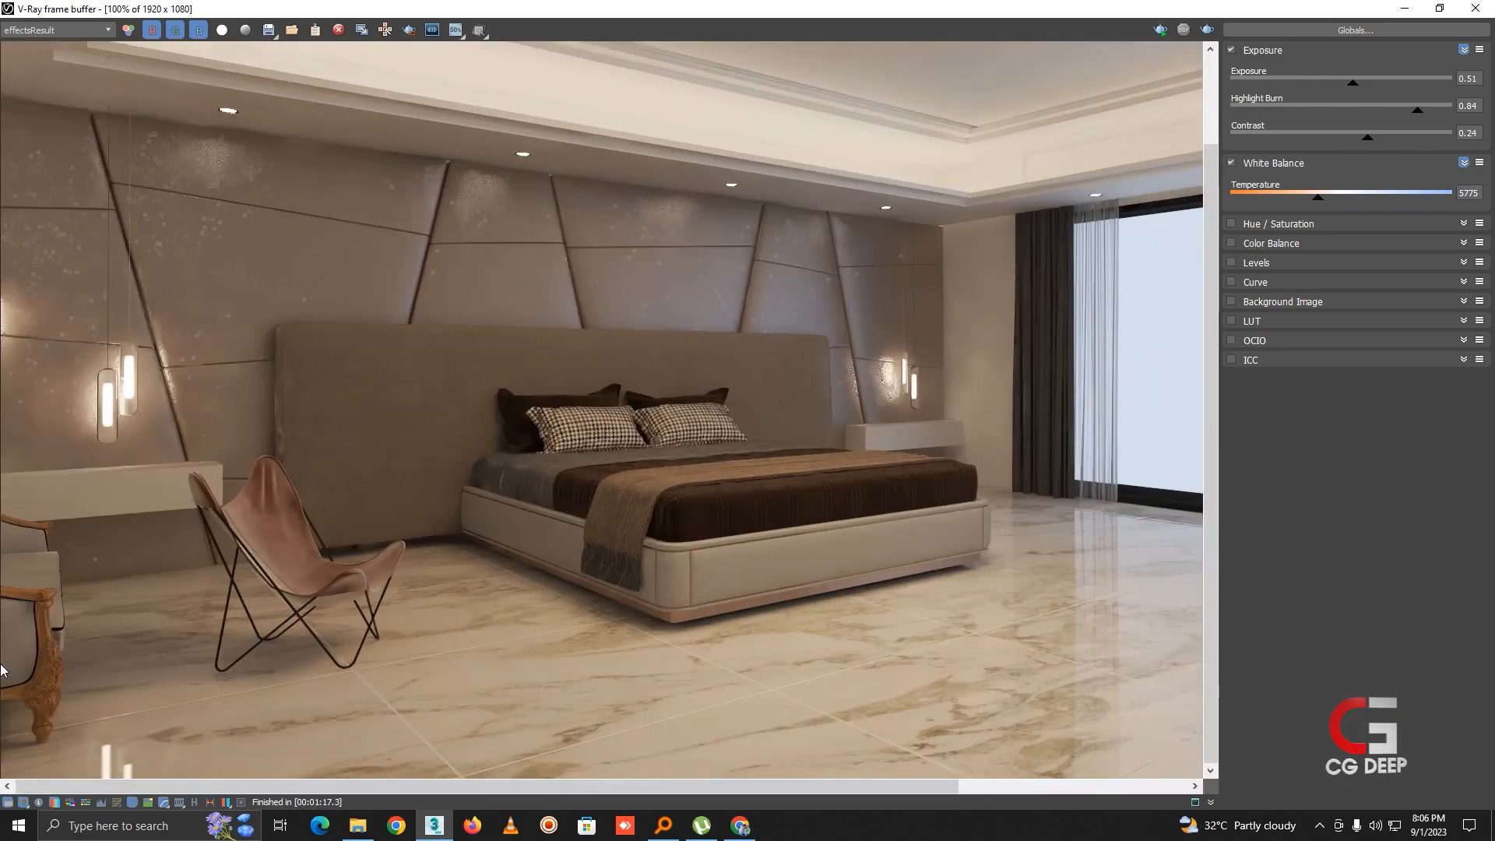
{"action": "left_click", "coordinate": [7, 803]}
{"action": "scroll", "coordinate": [486, 469], "scroll_direction": "down", "scroll_amount": 1}
{"action": "scroll", "coordinate": [486, 469], "scroll_direction": "up", "scroll_amount": 1}
{"action": "middle_click_drag", "start_coordinate": [486, 469], "coordinate": [1, 417]}
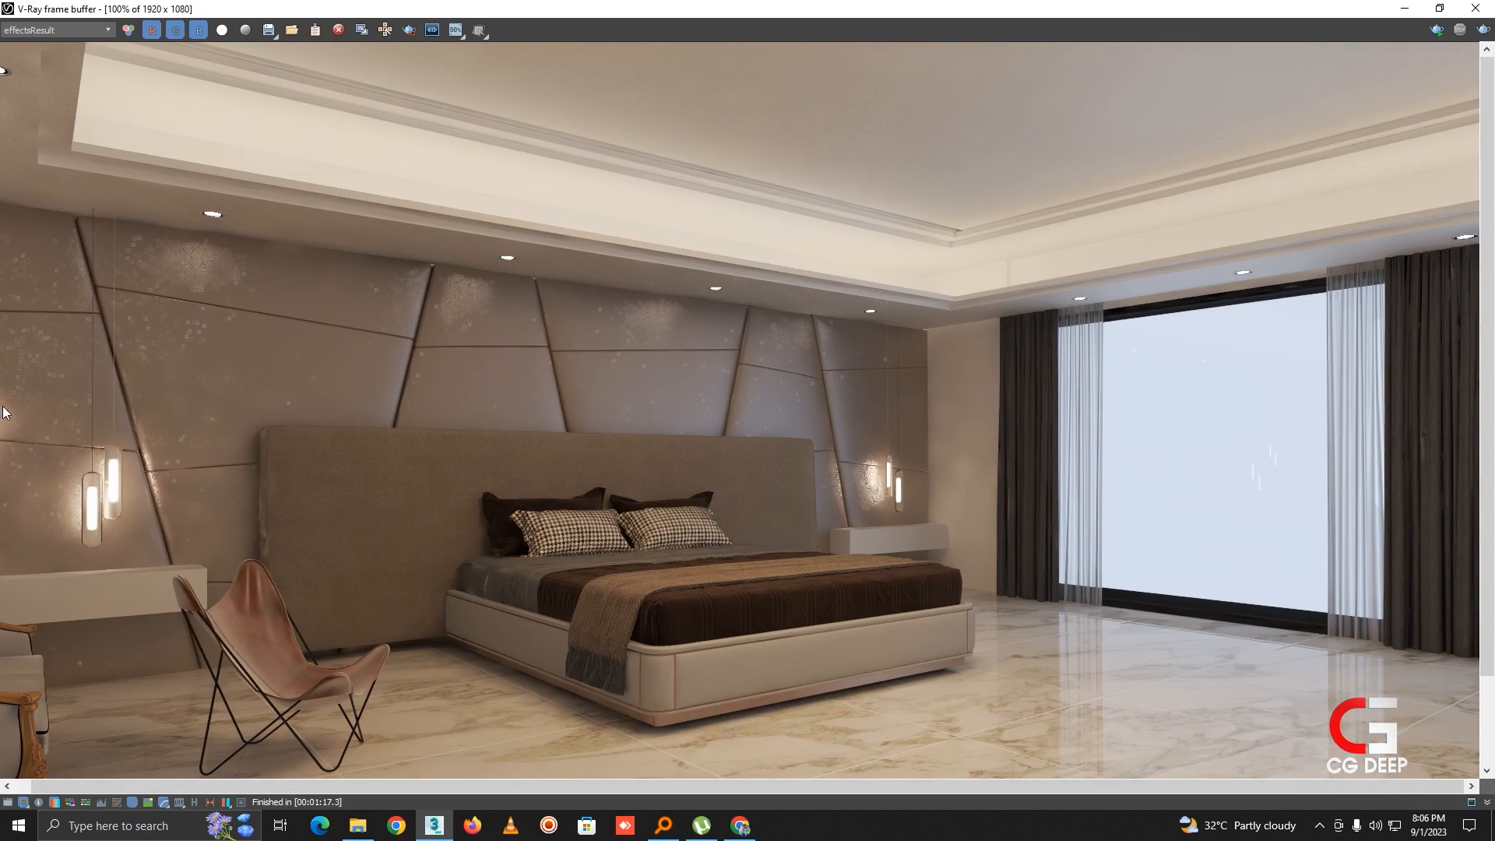
{"action": "left_click", "coordinate": [7, 803]}
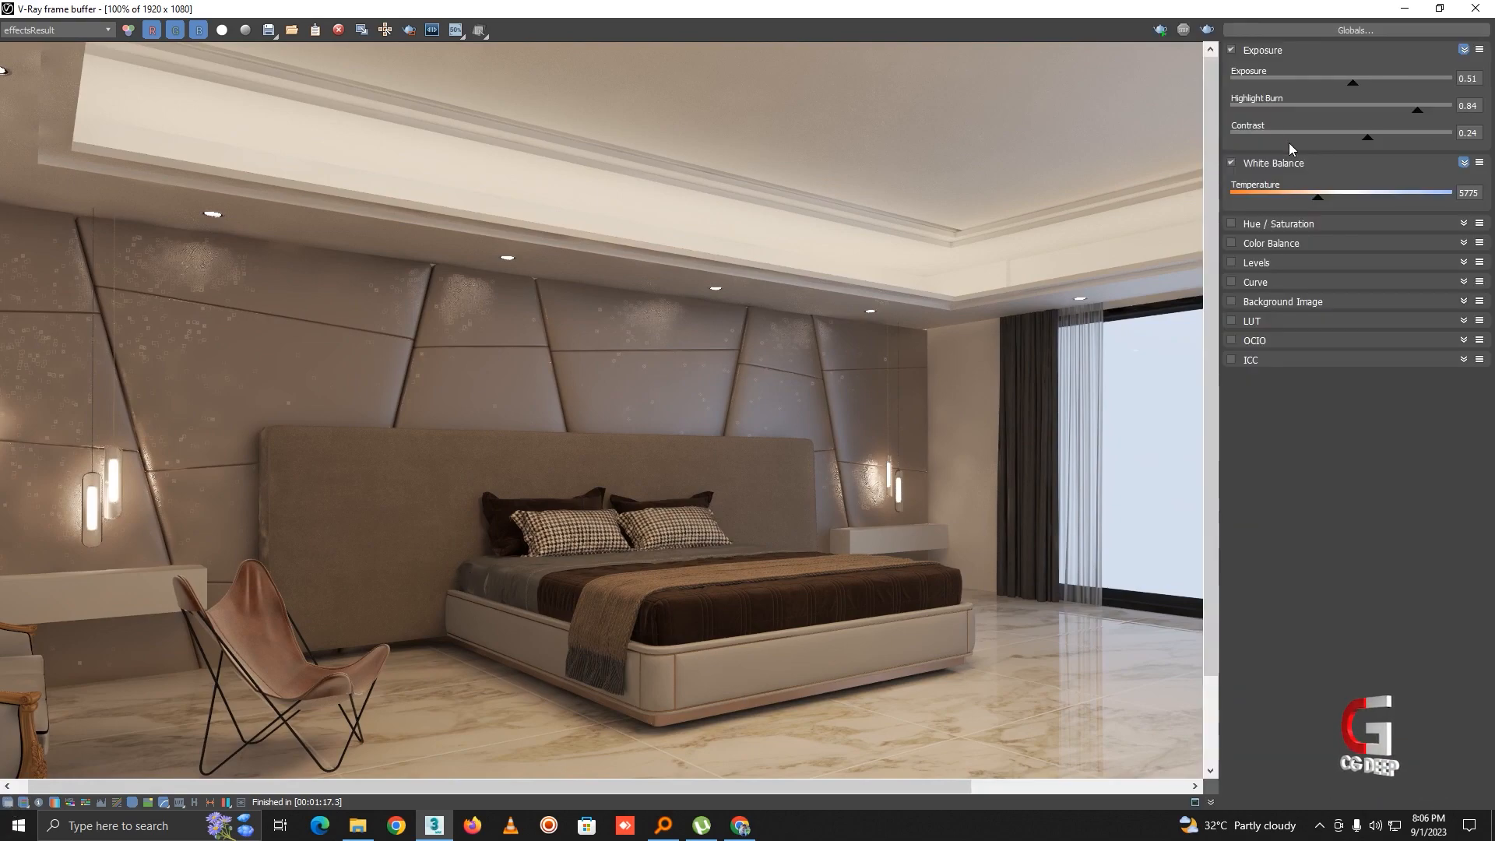
Step: Compare the render with the White Balance correction switched off and on
{"action": "left_click", "coordinate": [1233, 162]}
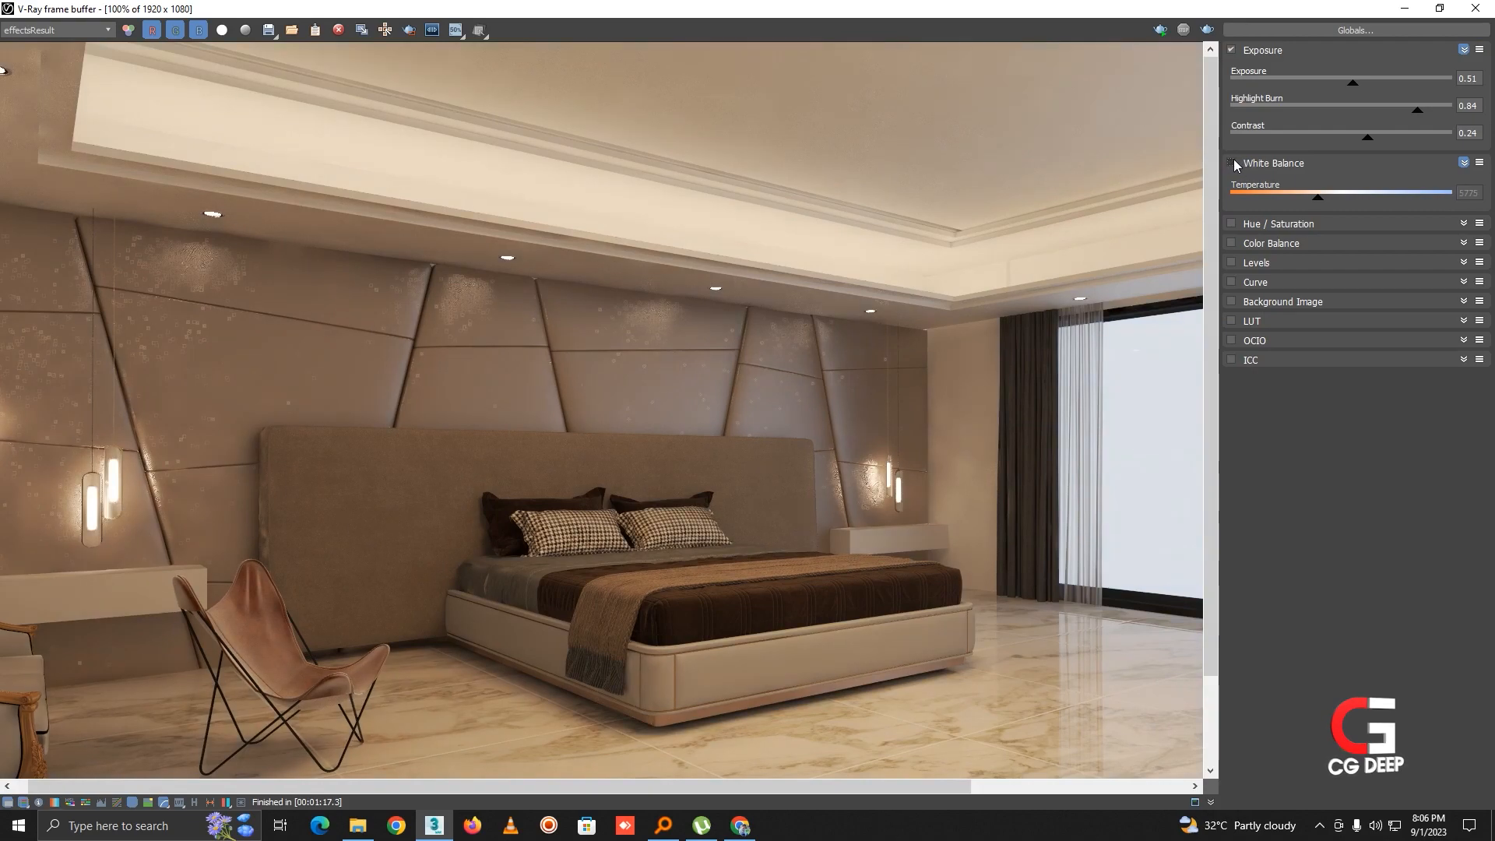
{"action": "scroll", "coordinate": [510, 487], "scroll_direction": "down", "scroll_amount": 2}
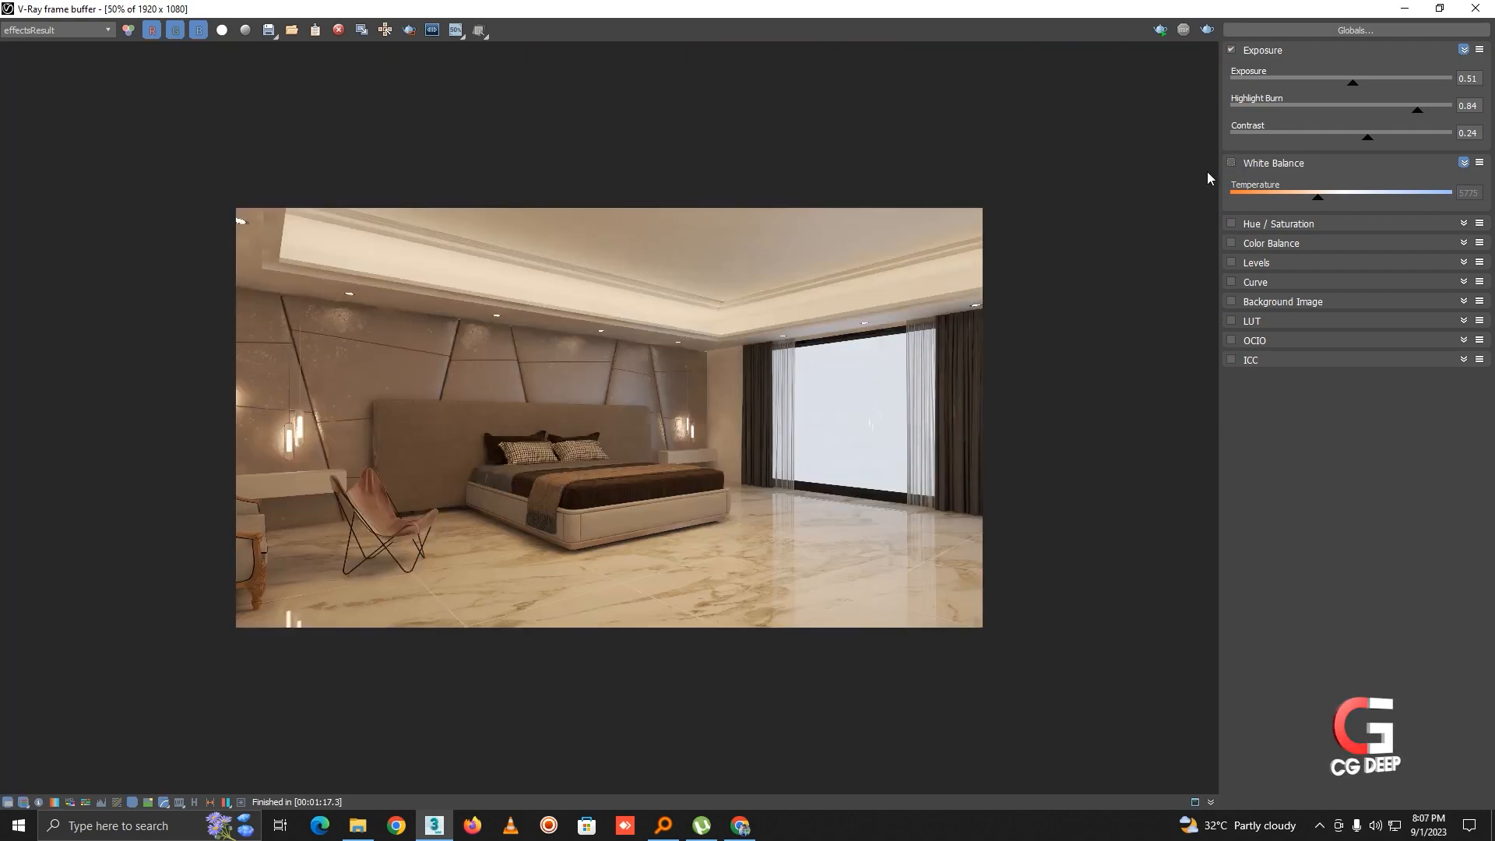
{"action": "left_click", "coordinate": [1232, 164]}
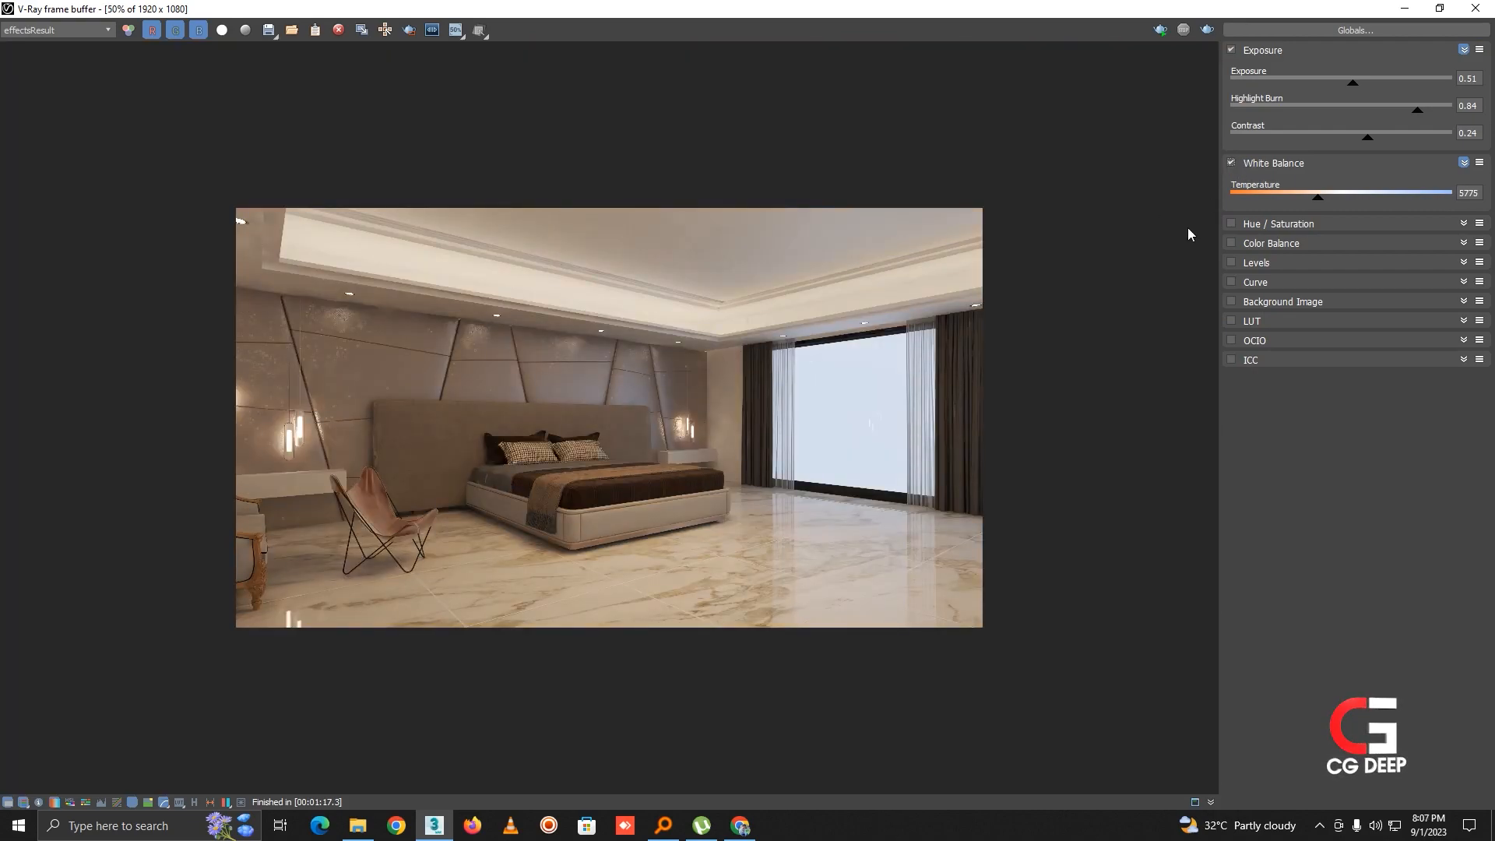
{"action": "left_click", "coordinate": [1234, 162]}
{"action": "left_click", "coordinate": [1234, 162]}
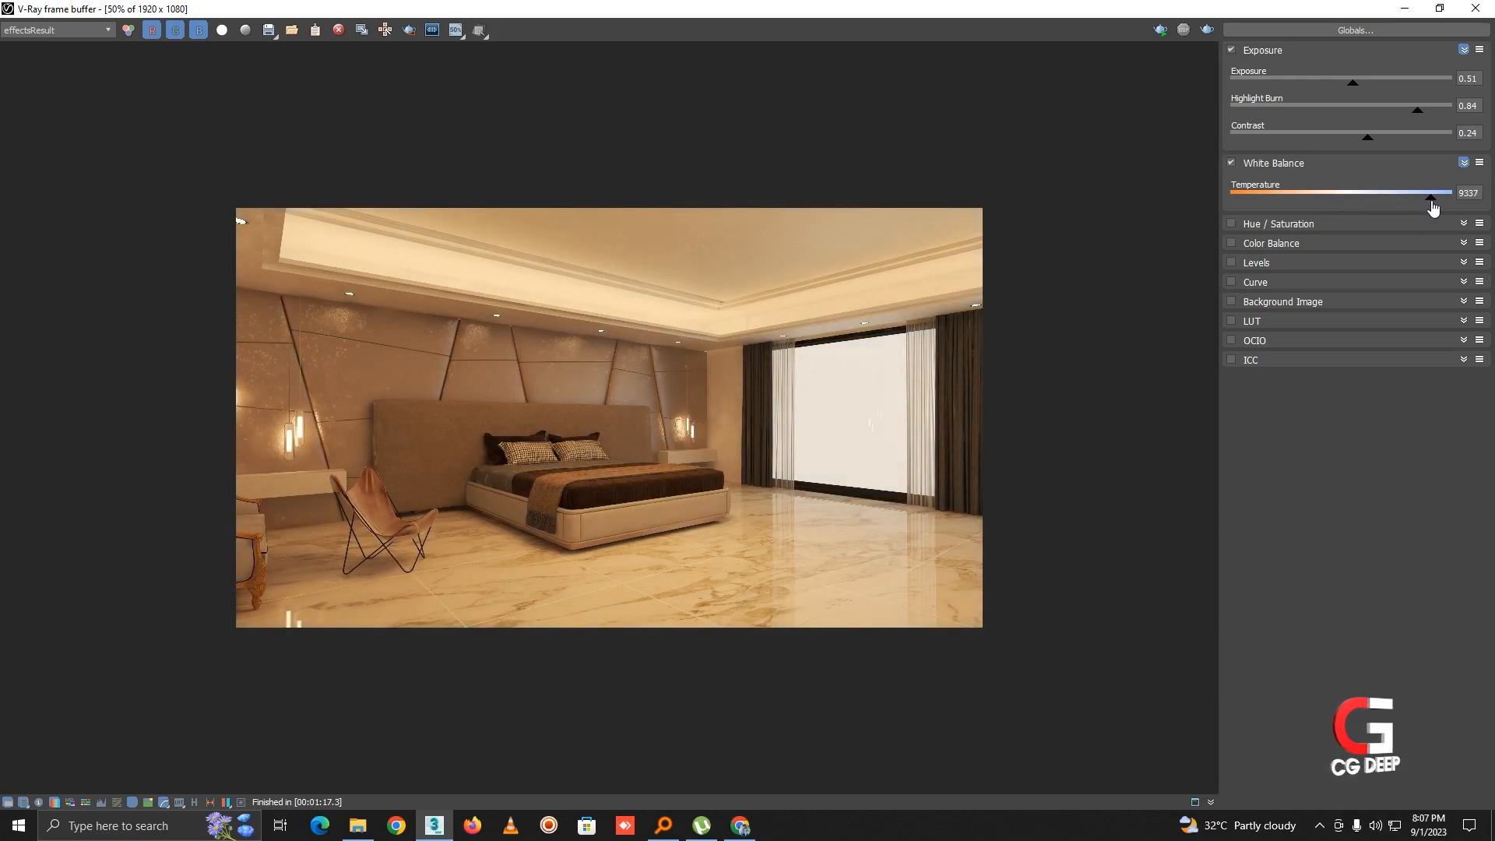
Step: Set the White Balance temperature to about 6046 and view the close-up image with the corrections hidden
{"action": "left_click_drag", "start_coordinate": [1431, 207], "coordinate": [1360, 212]}
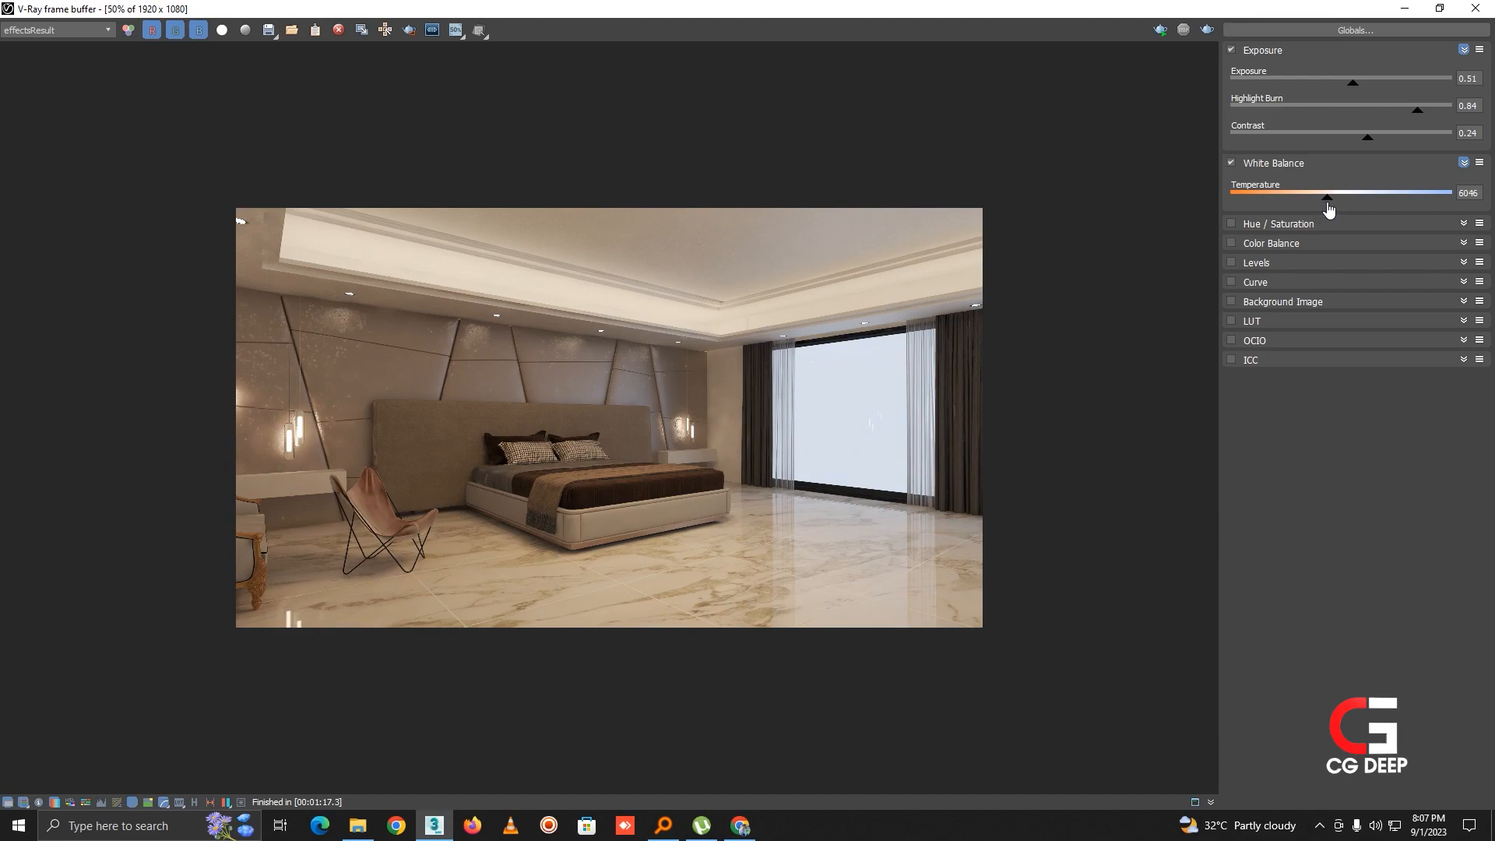
{"action": "double_click", "coordinate": [443, 420]}
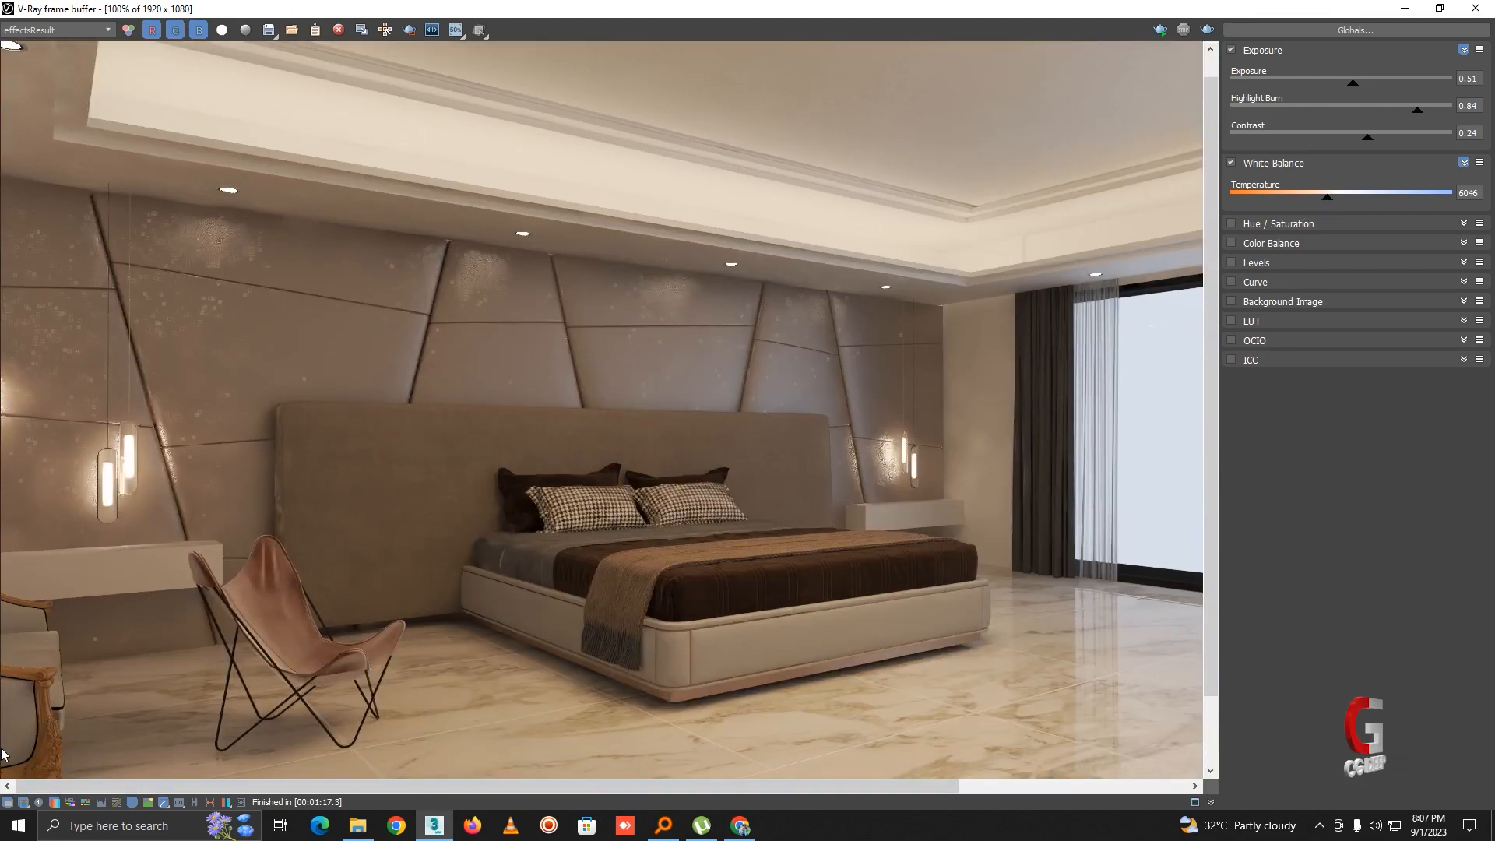
{"action": "left_click", "coordinate": [8, 802]}
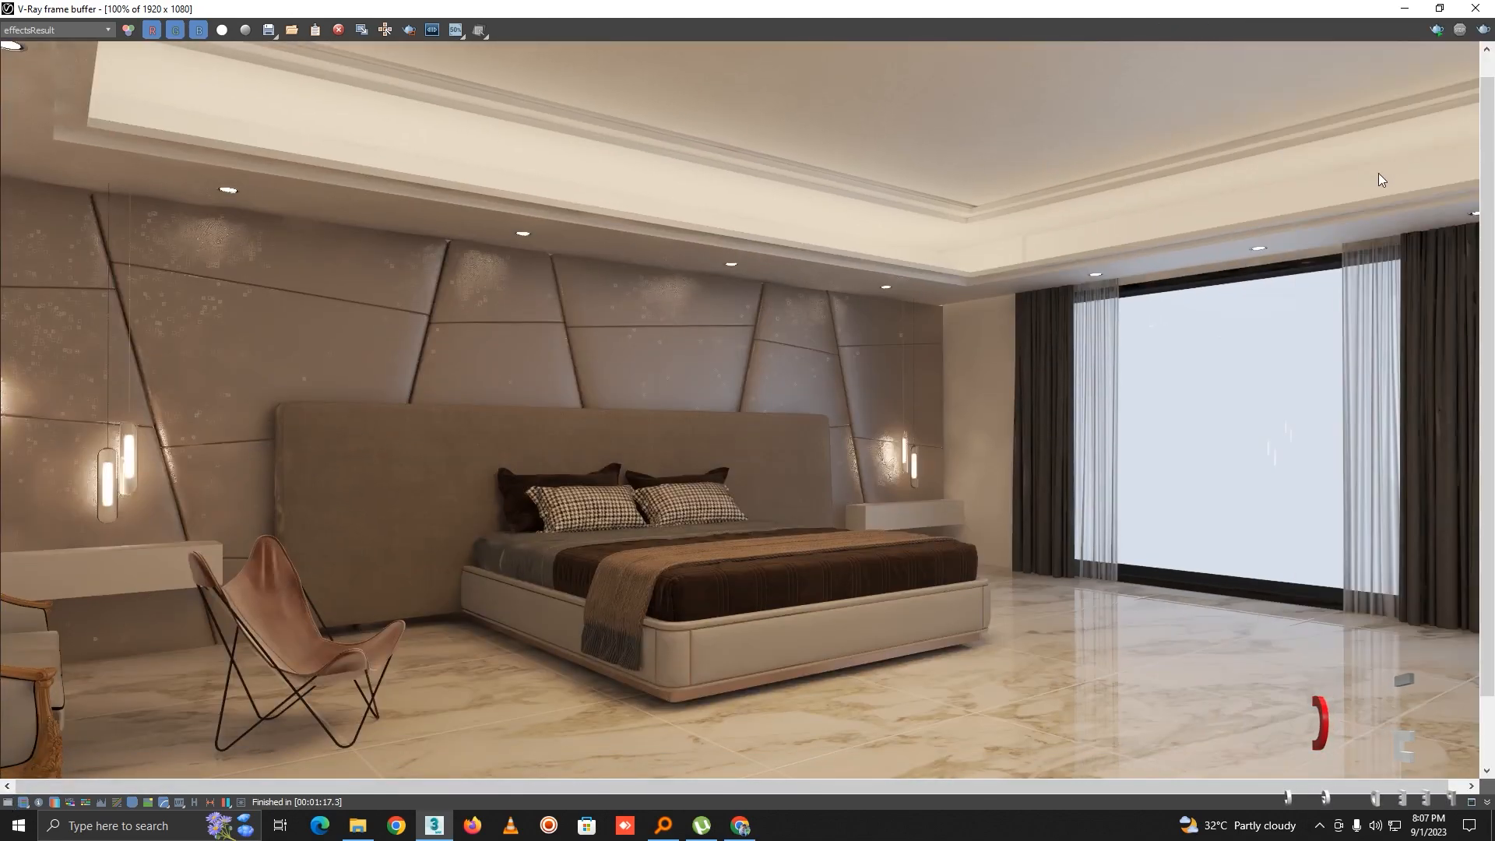
Step: Set the plane light's color temperature to 4500 and return to the maximized frame buffer
{"action": "double_click", "coordinate": [1113, 6]}
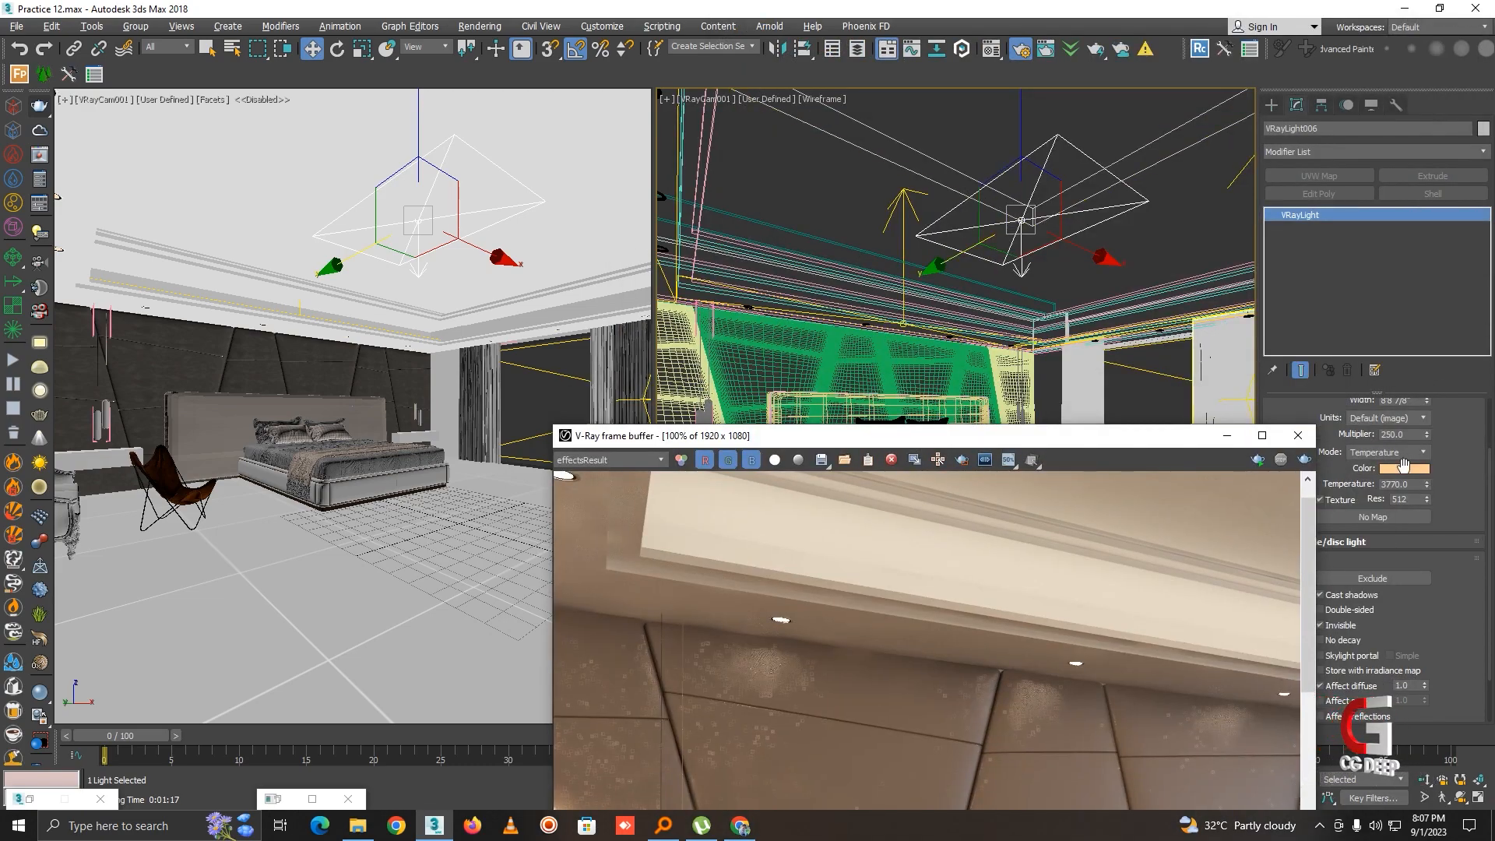
{"action": "left_click", "coordinate": [1405, 484]}
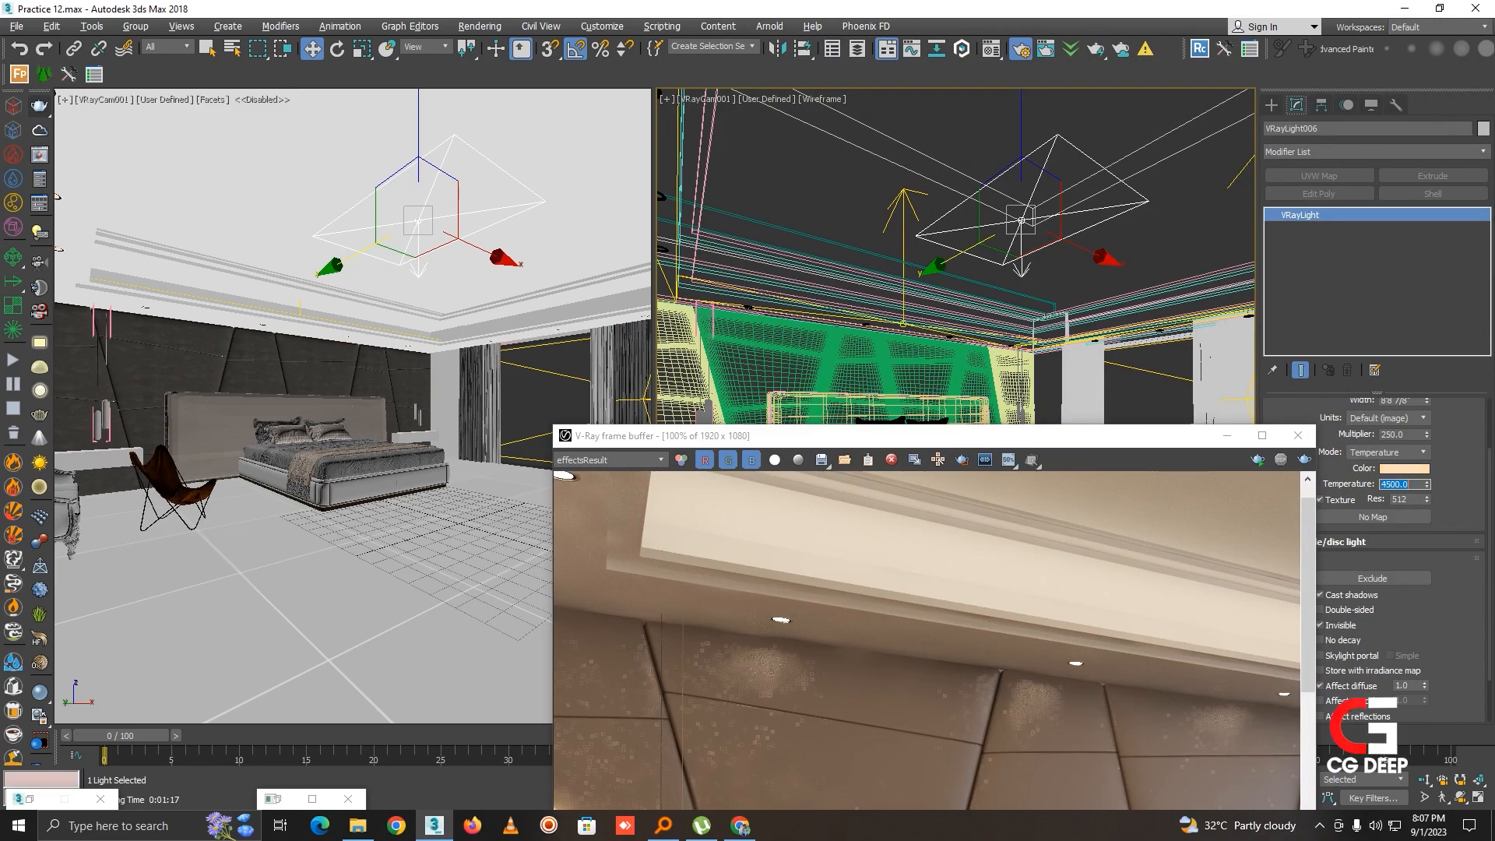
{"action": "left_click", "coordinate": [1262, 436]}
Step: Review the color-corrected bedroom render at 50% and 100% zoom, with and without the corrections panel
{"action": "left_click", "coordinate": [7, 802]}
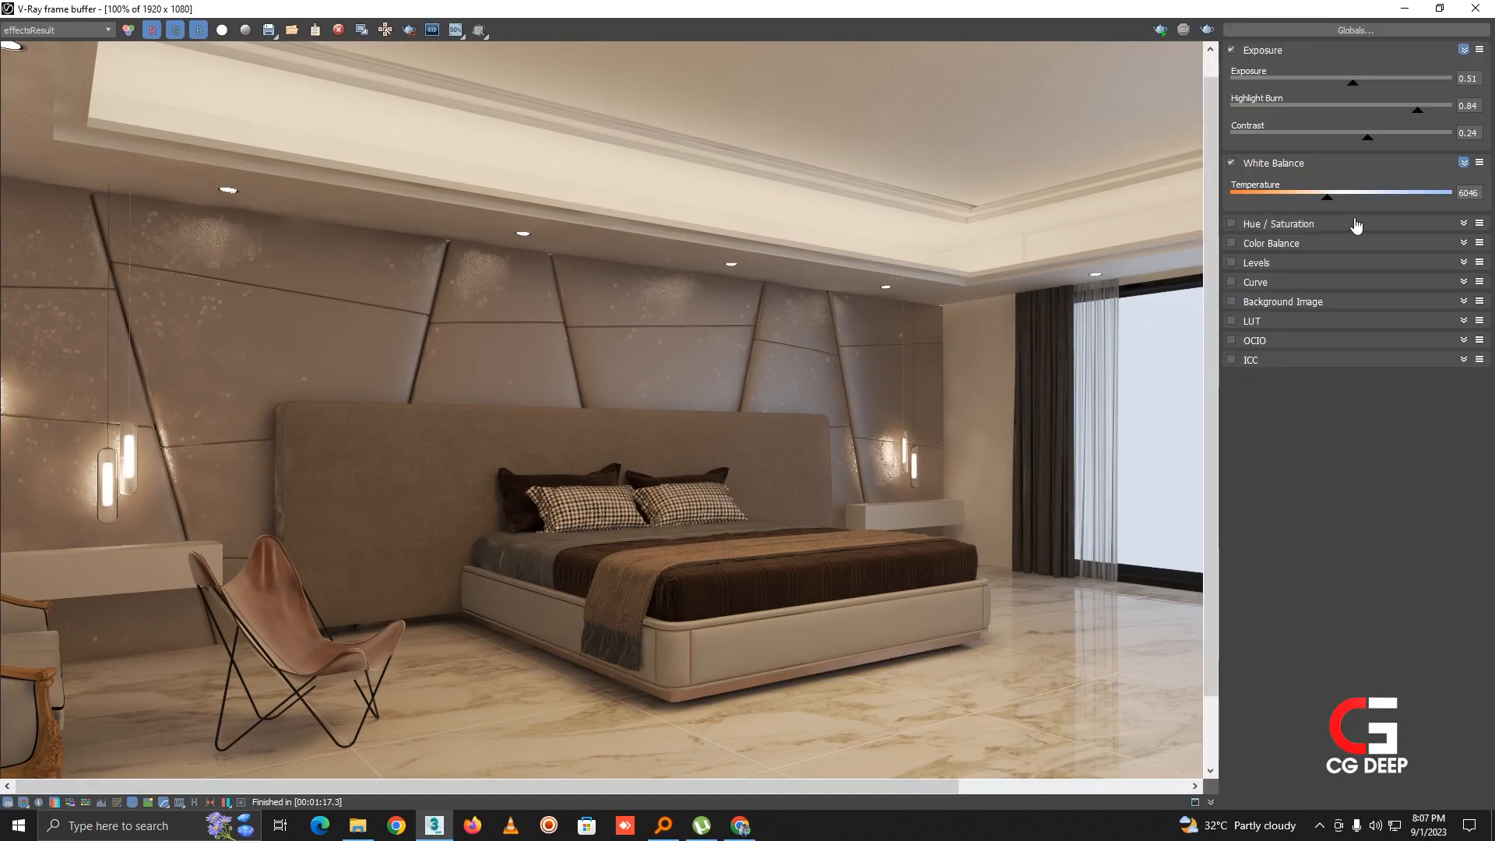
{"action": "scroll", "coordinate": [366, 264], "scroll_direction": "down", "scroll_amount": 2}
{"action": "scroll", "coordinate": [366, 265], "scroll_direction": "up", "scroll_amount": 2}
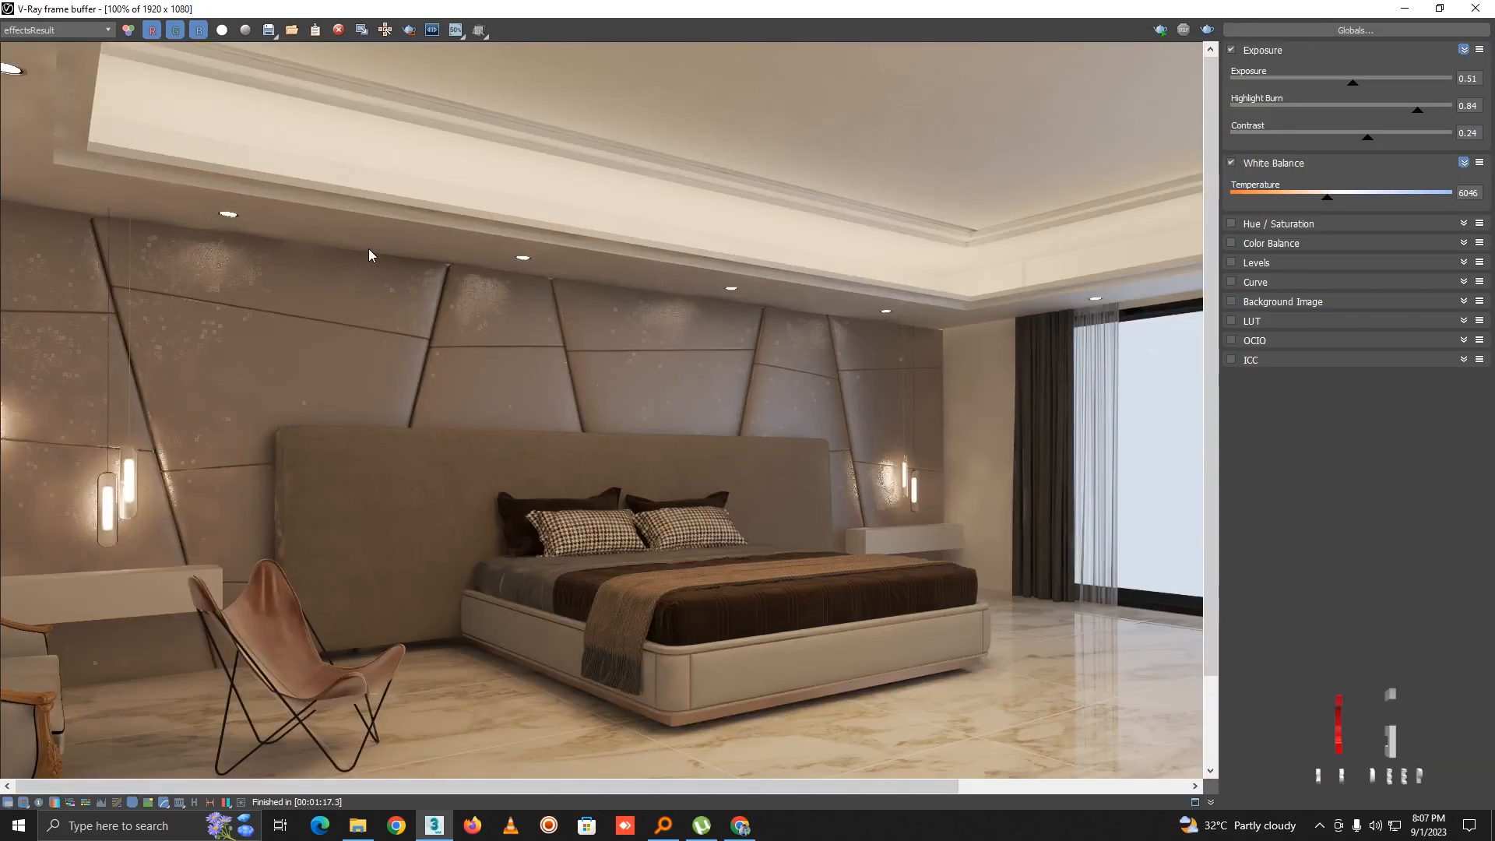
{"action": "left_click", "coordinate": [7, 802]}
{"action": "scroll", "coordinate": [416, 366], "scroll_direction": "down", "scroll_amount": 2}
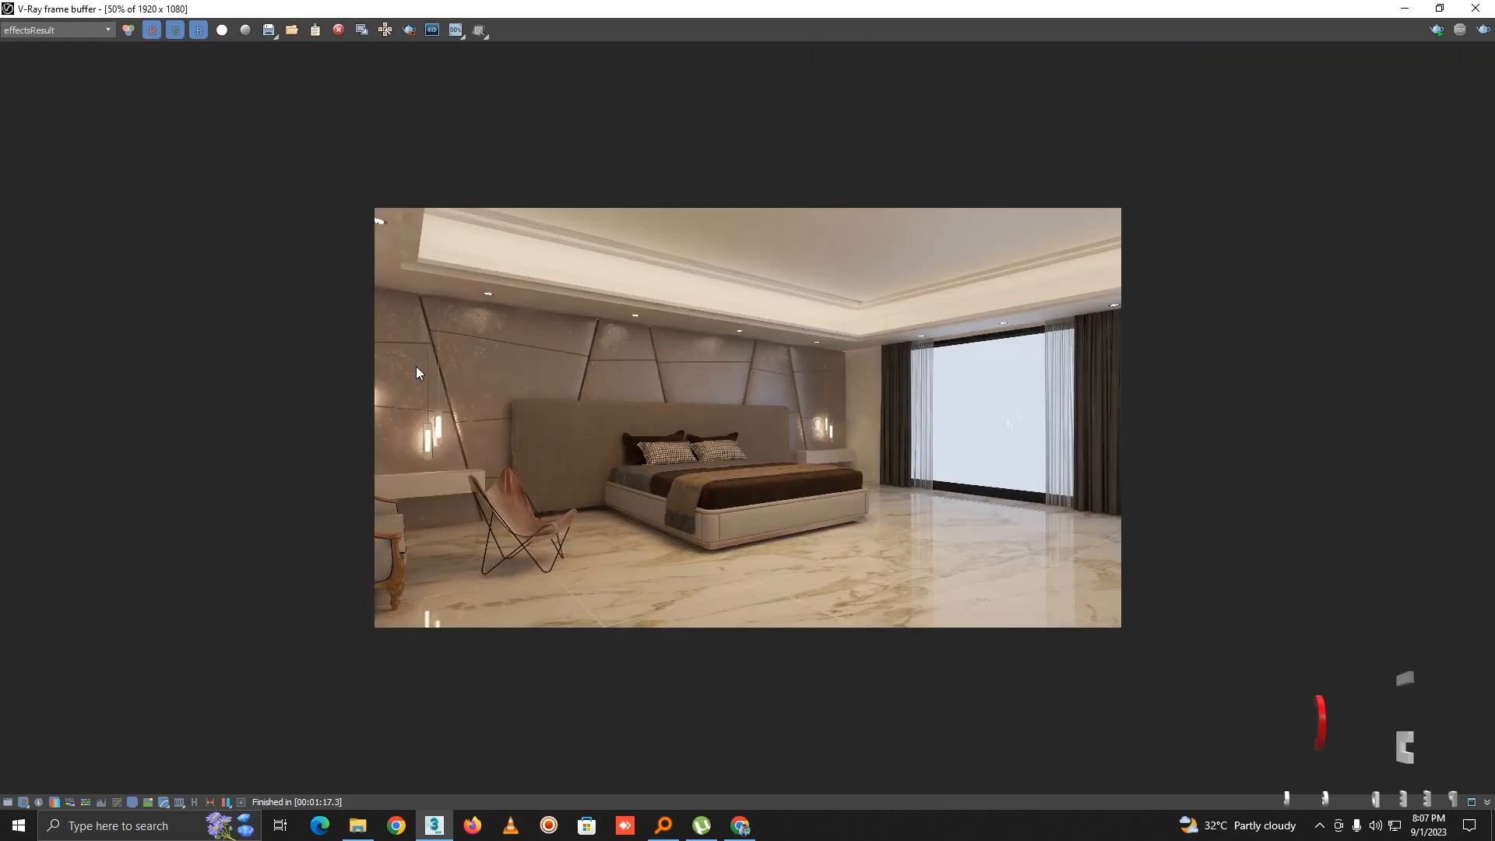
{"action": "scroll", "coordinate": [788, 317], "scroll_direction": "up", "scroll_amount": 2}
{"action": "scroll", "coordinate": [792, 302], "scroll_direction": "down", "scroll_amount": 2}
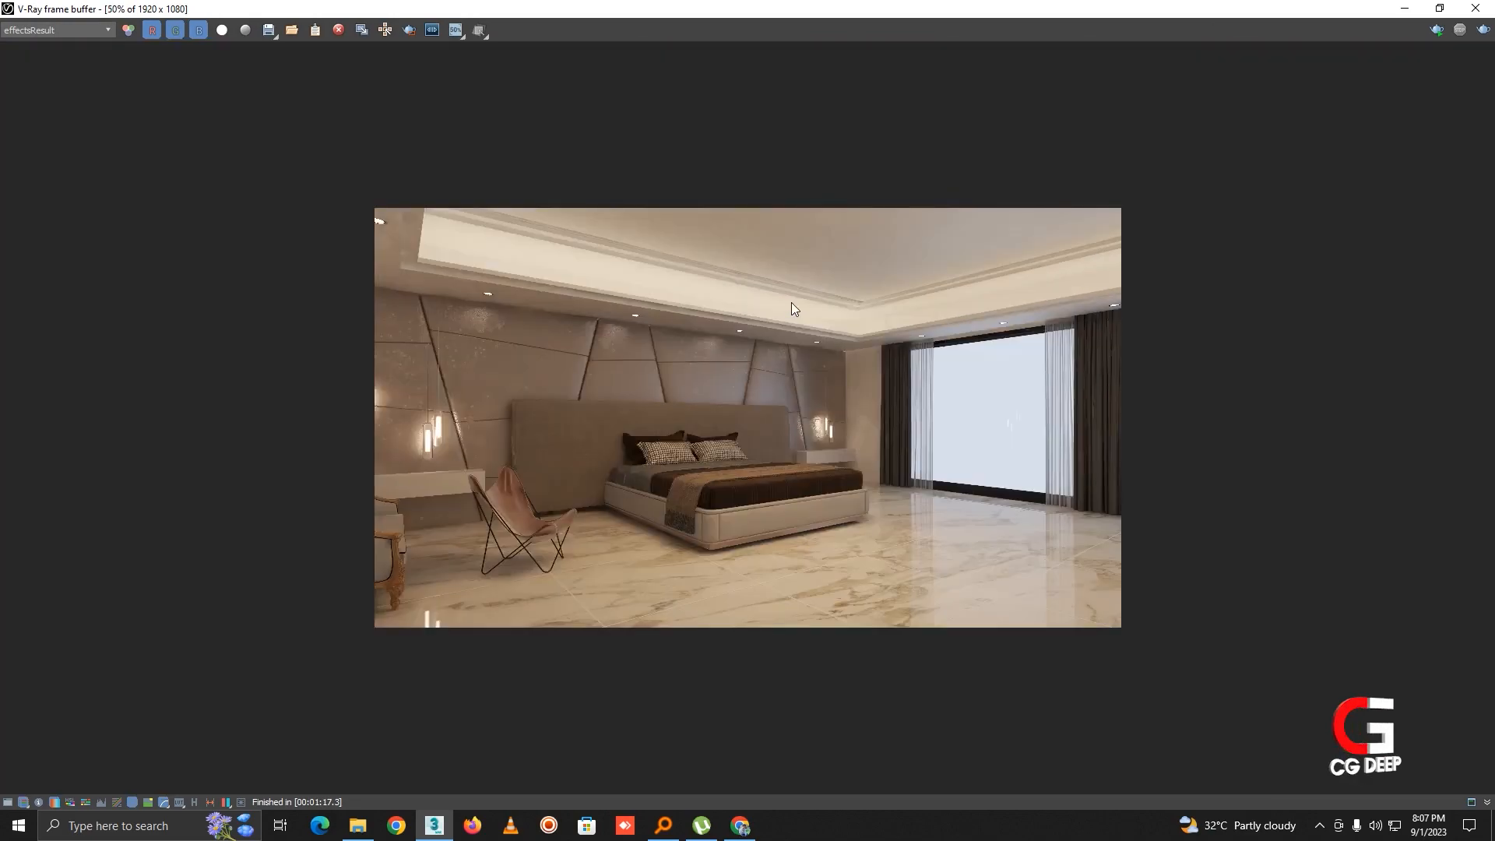
{"action": "scroll", "coordinate": [777, 305], "scroll_direction": "up", "scroll_amount": 2}
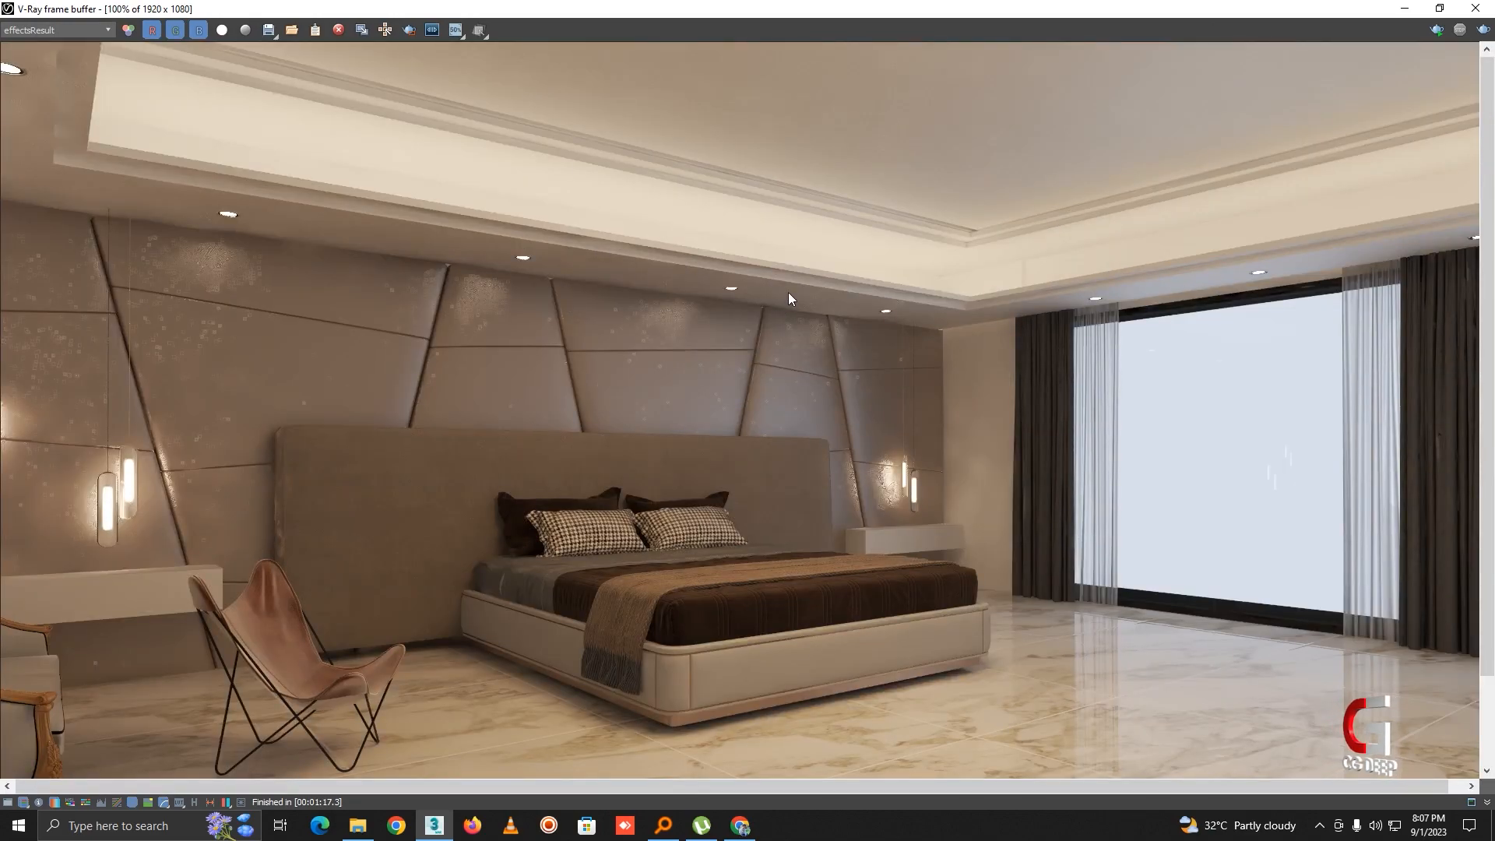